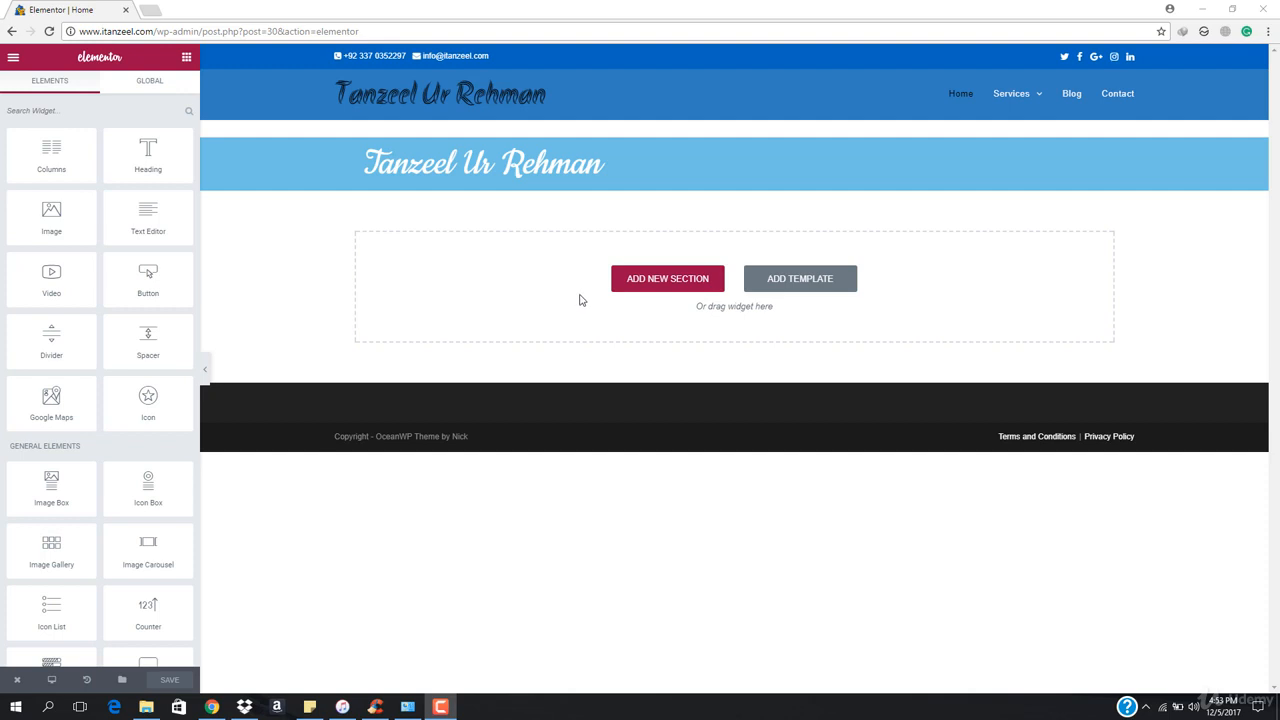
left_click(204, 369)
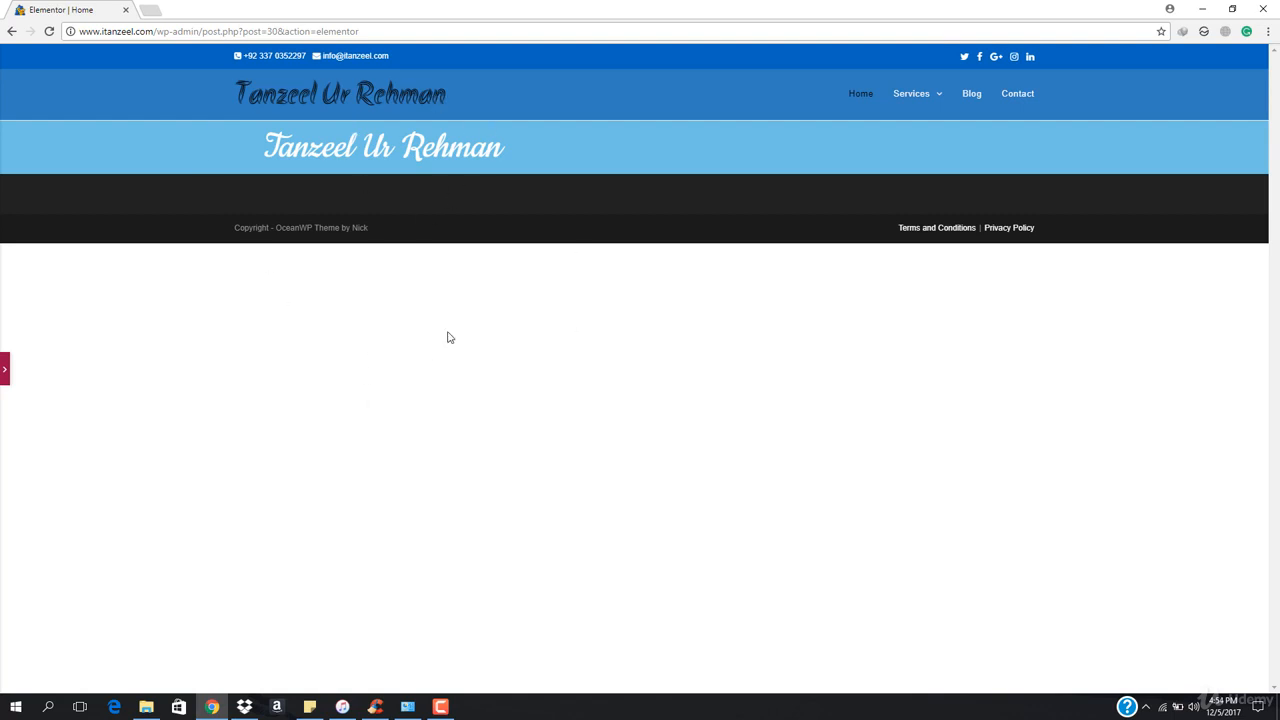
left_click(4, 368)
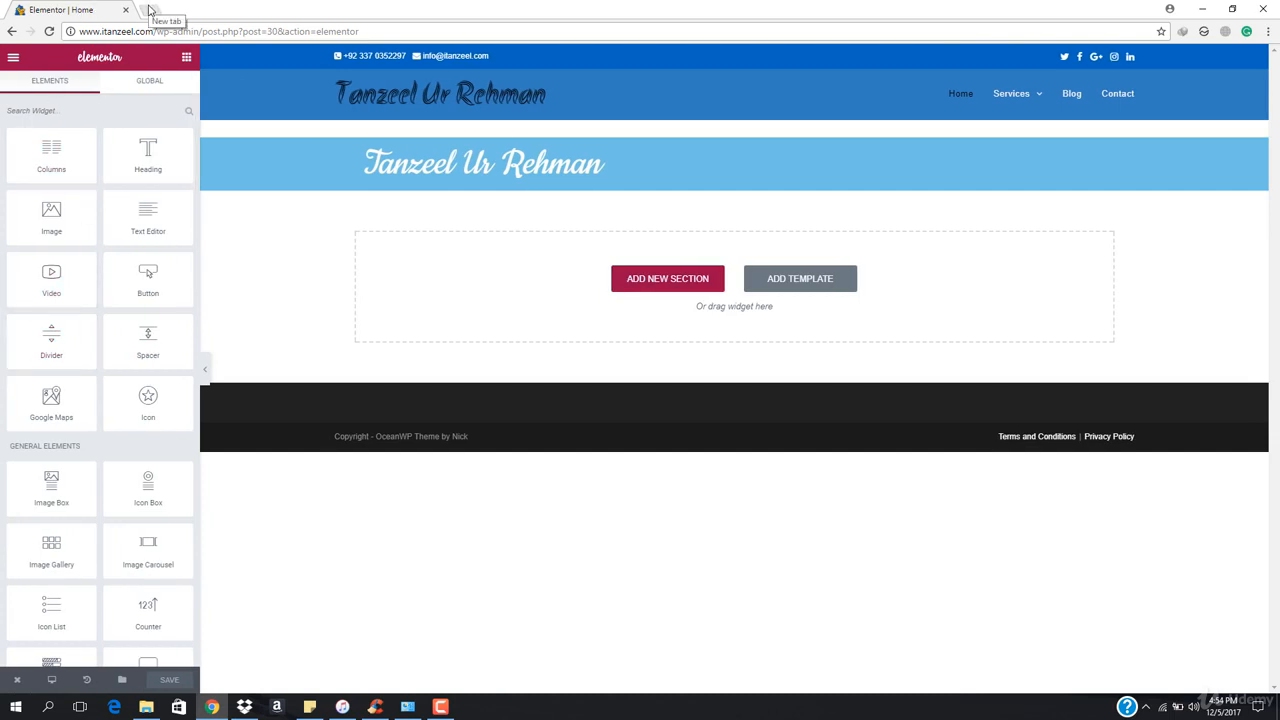
Open Unsplash in a new browser tab
left_click(150, 10)
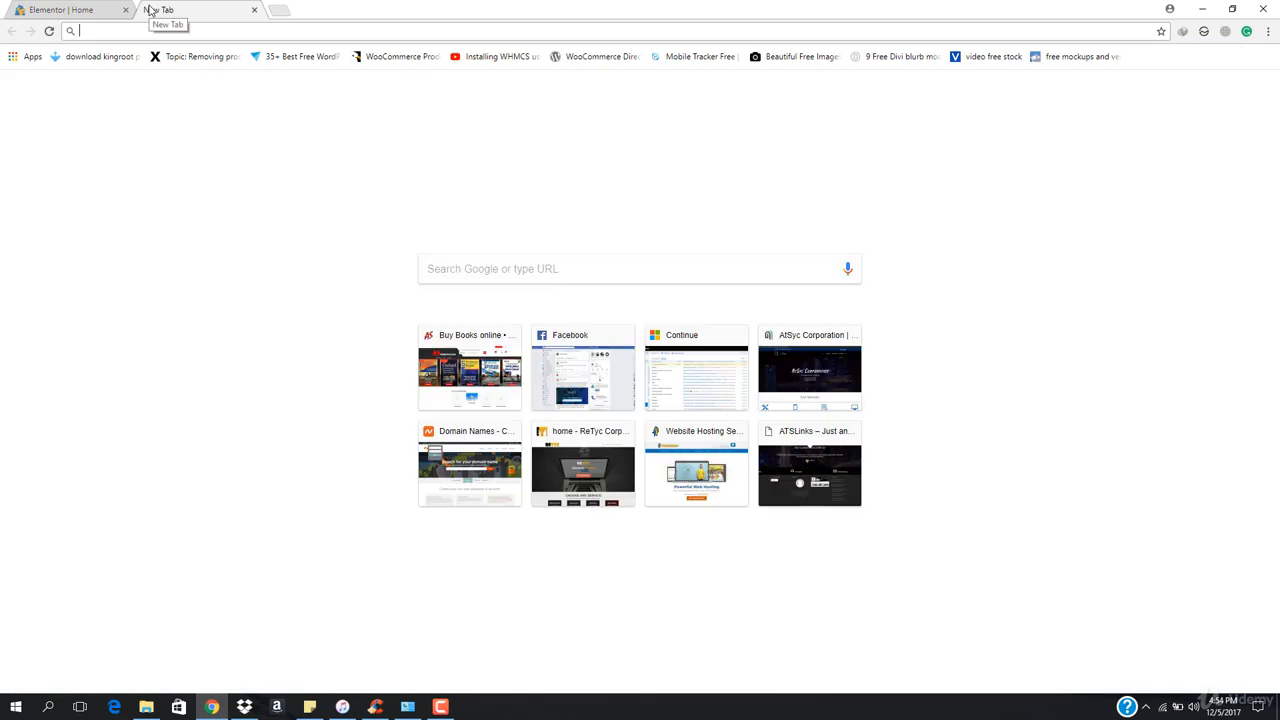
type("uns")
key("Return")
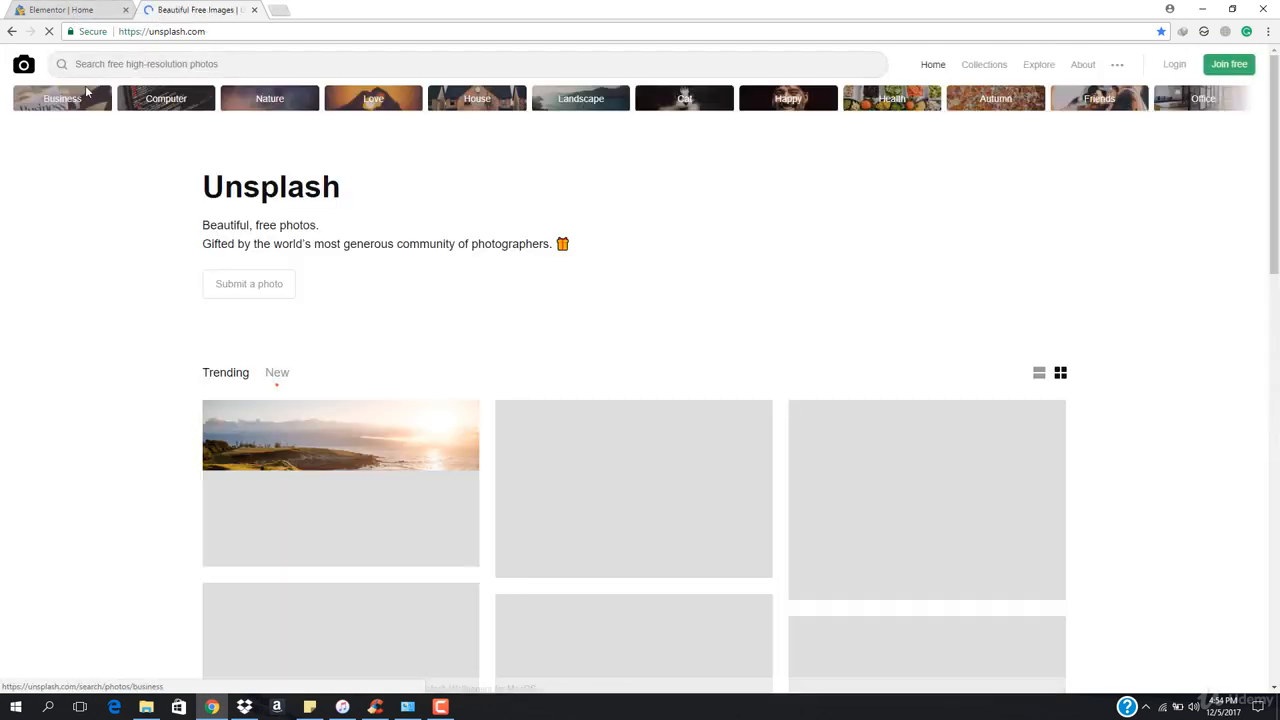
Open the Computer photo category on Unsplash
scroll(505, 423, "down", 2)
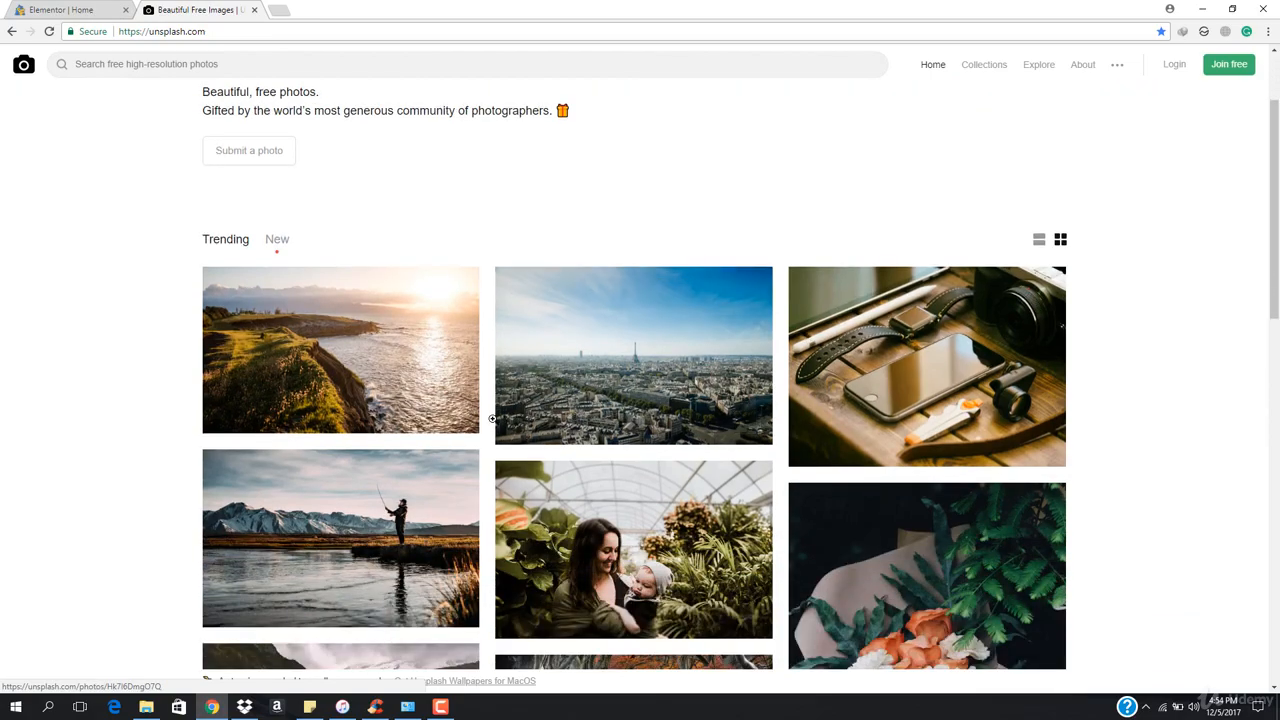
scroll(445, 450, "down", 2)
scroll(440, 456, "down", 5)
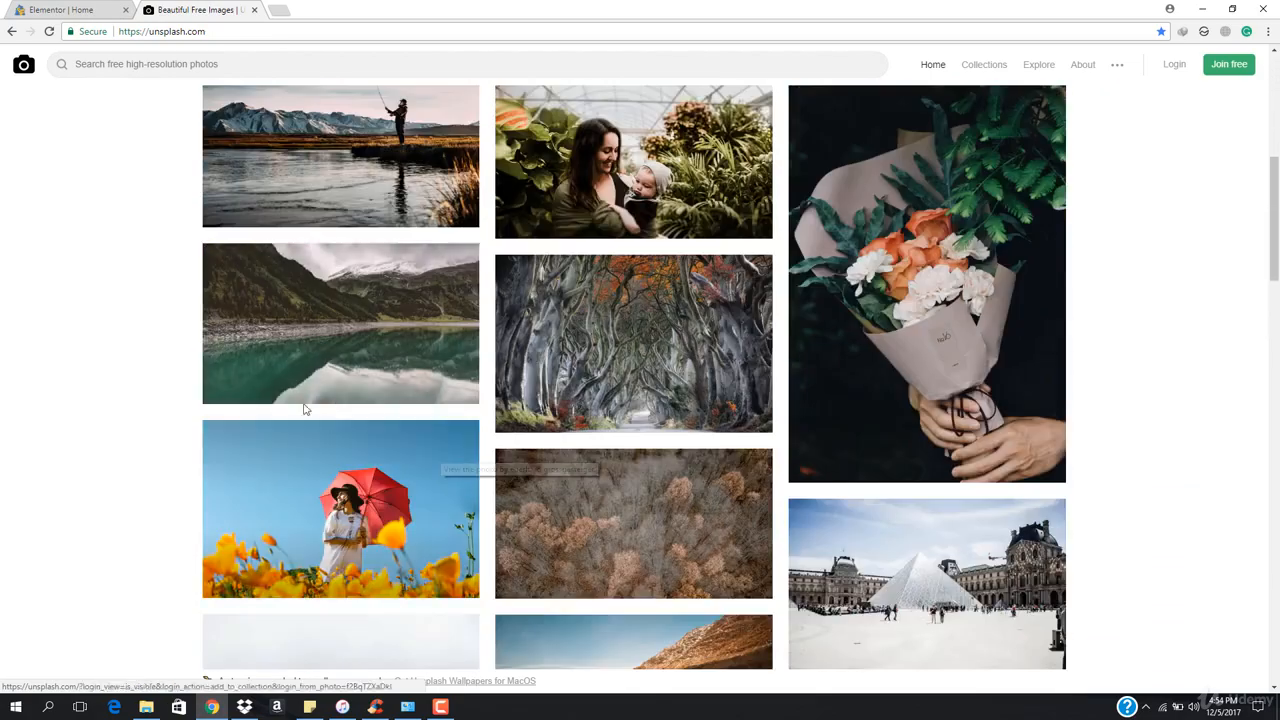
scroll(627, 453, "up", 10)
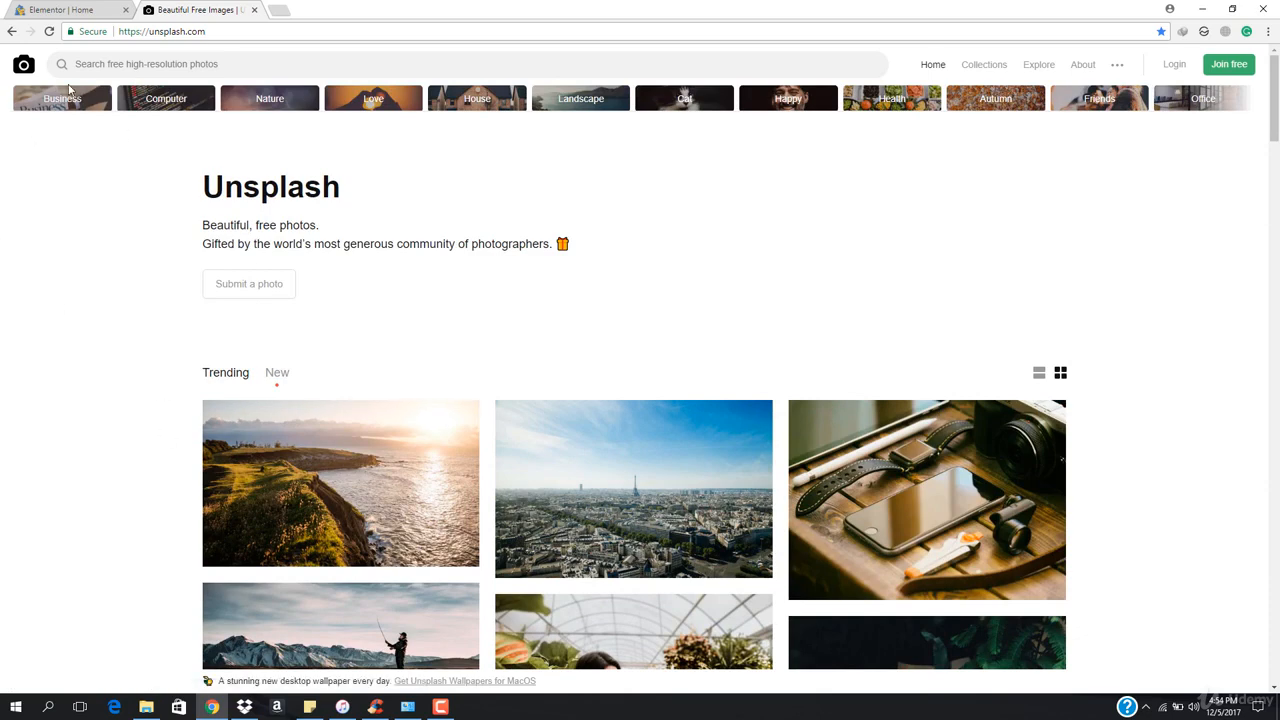
left_click(193, 108)
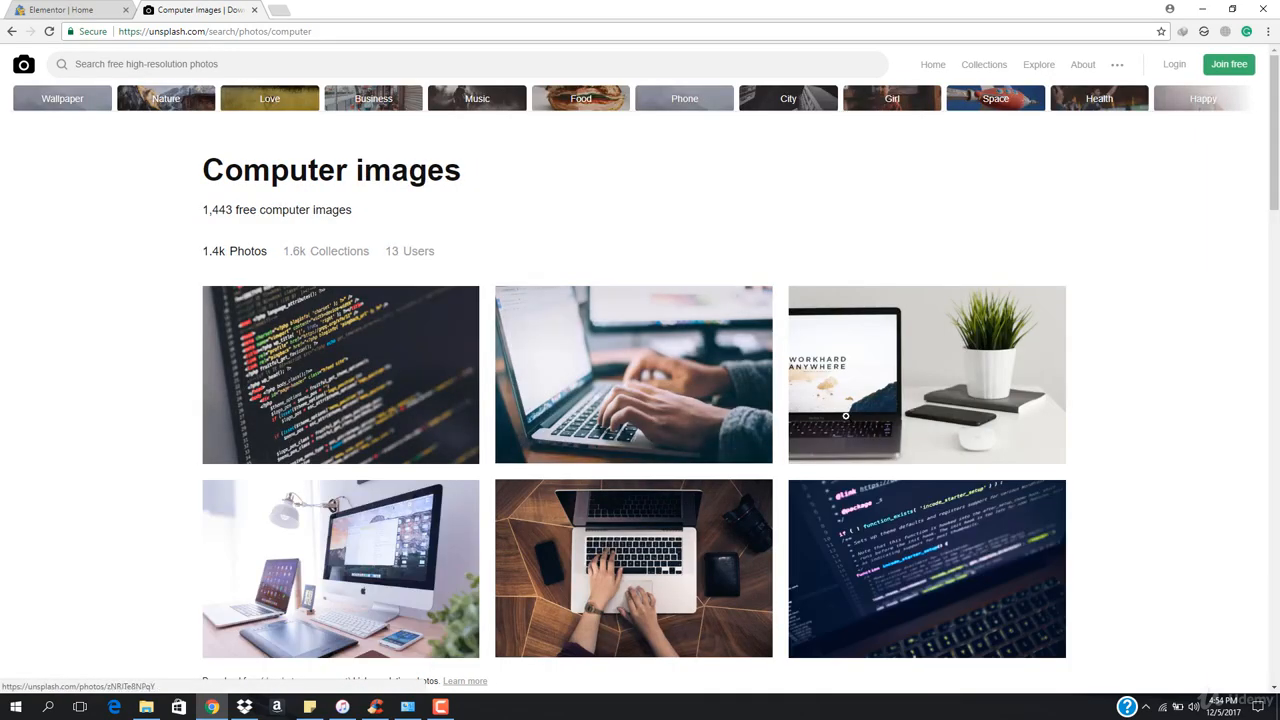
Browse the computer images for a suitable photo
scroll(921, 339, "down", 3)
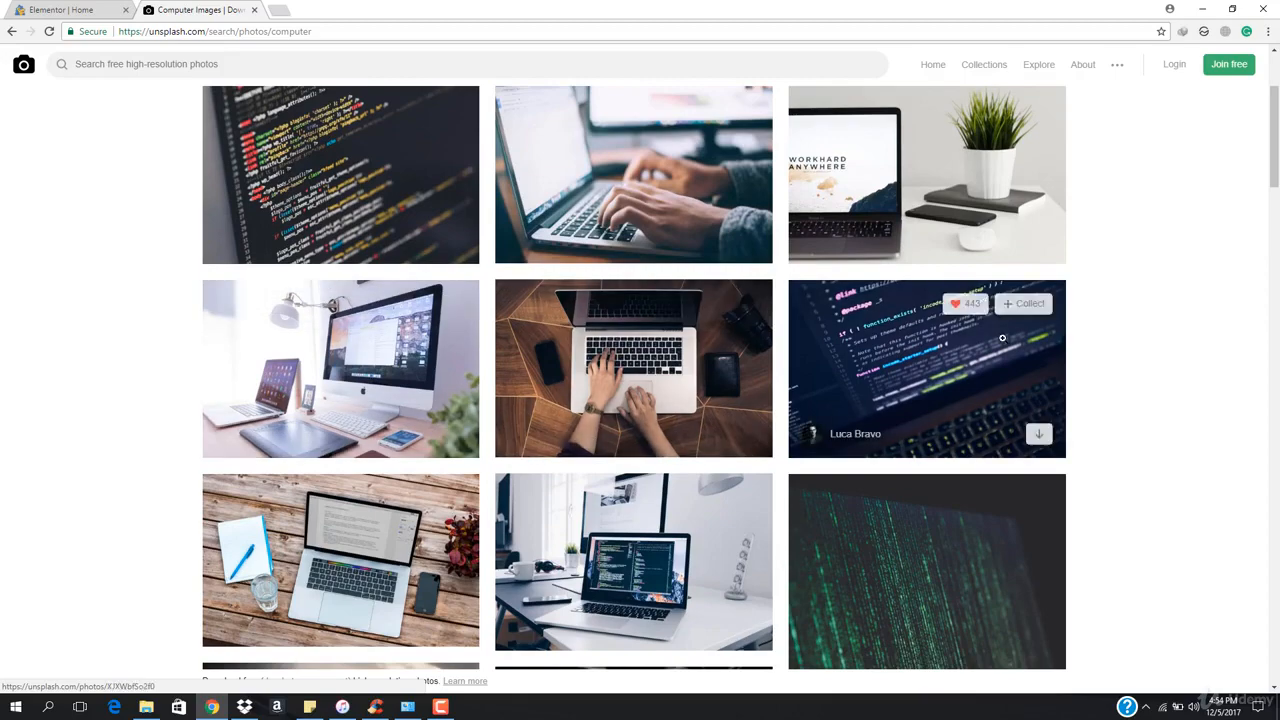
scroll(200, 407, "down", 2)
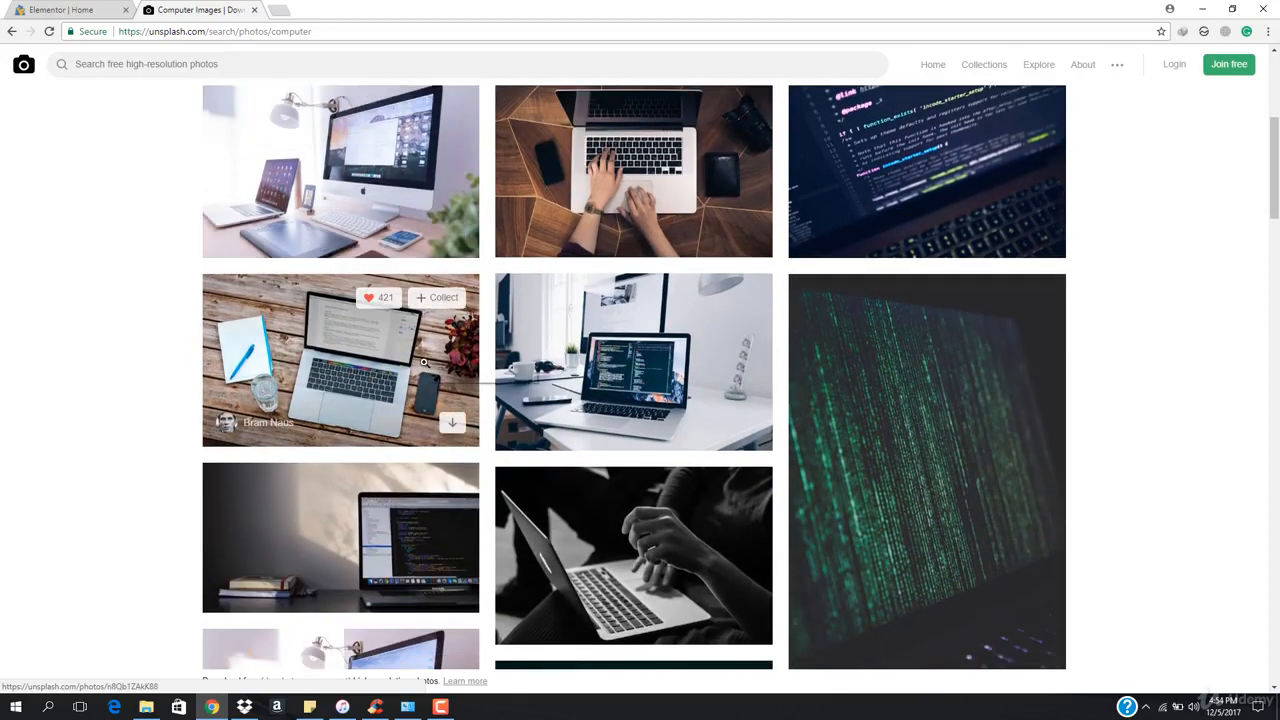
scroll(460, 352, "down", 2)
scroll(434, 463, "down", 5)
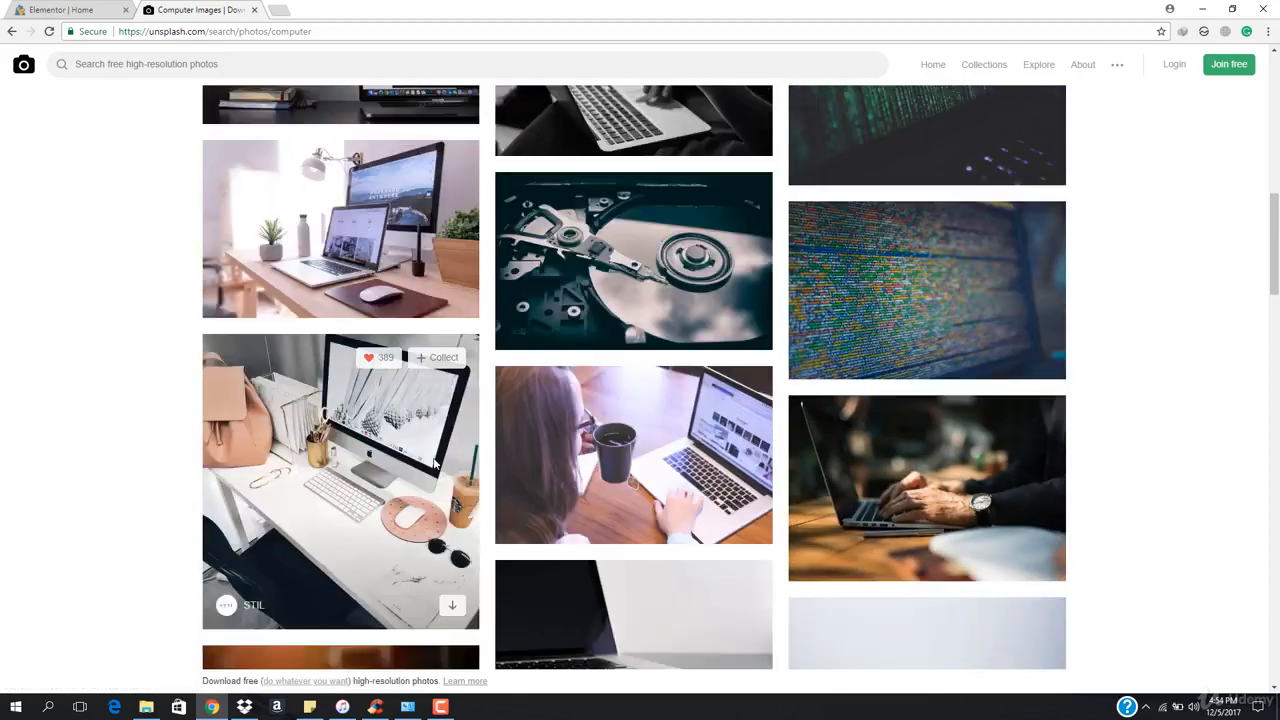
scroll(433, 457, "down", 4)
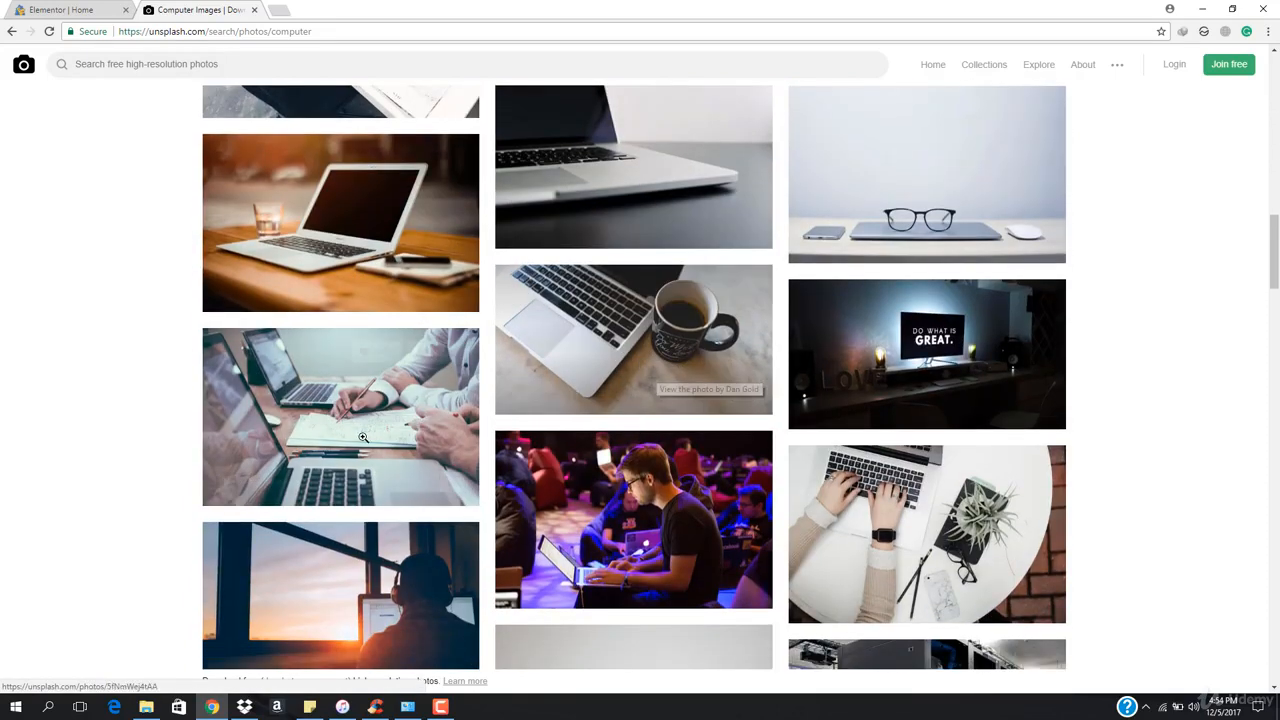
scroll(363, 437, "down", 2)
scroll(658, 447, "down", 2)
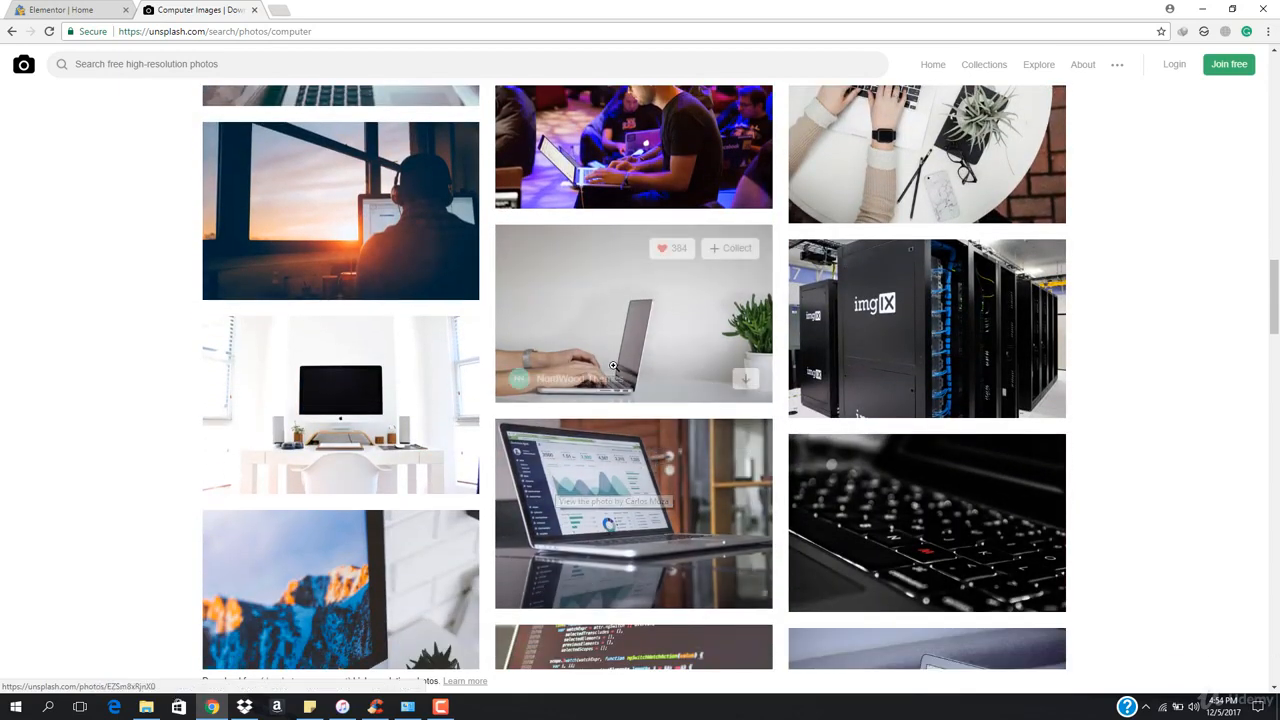
scroll(382, 537, "up", 7)
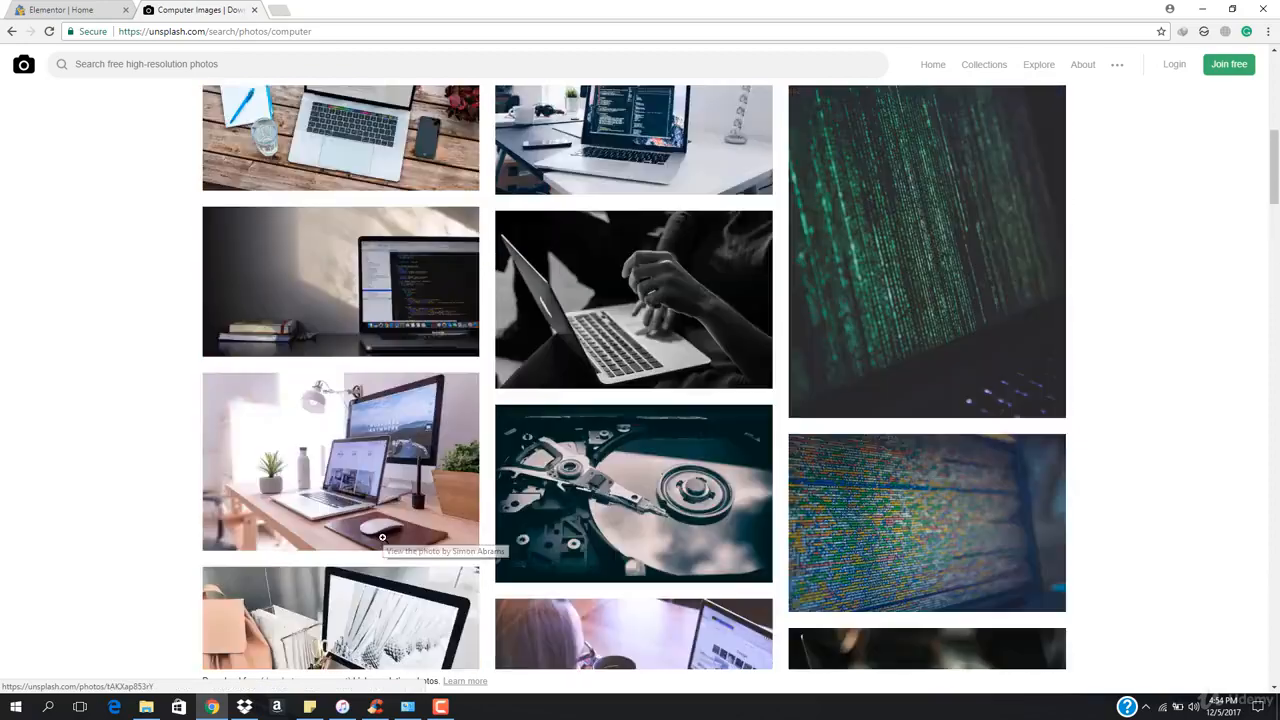
scroll(382, 537, "up", 3)
scroll(363, 338, "up", 1)
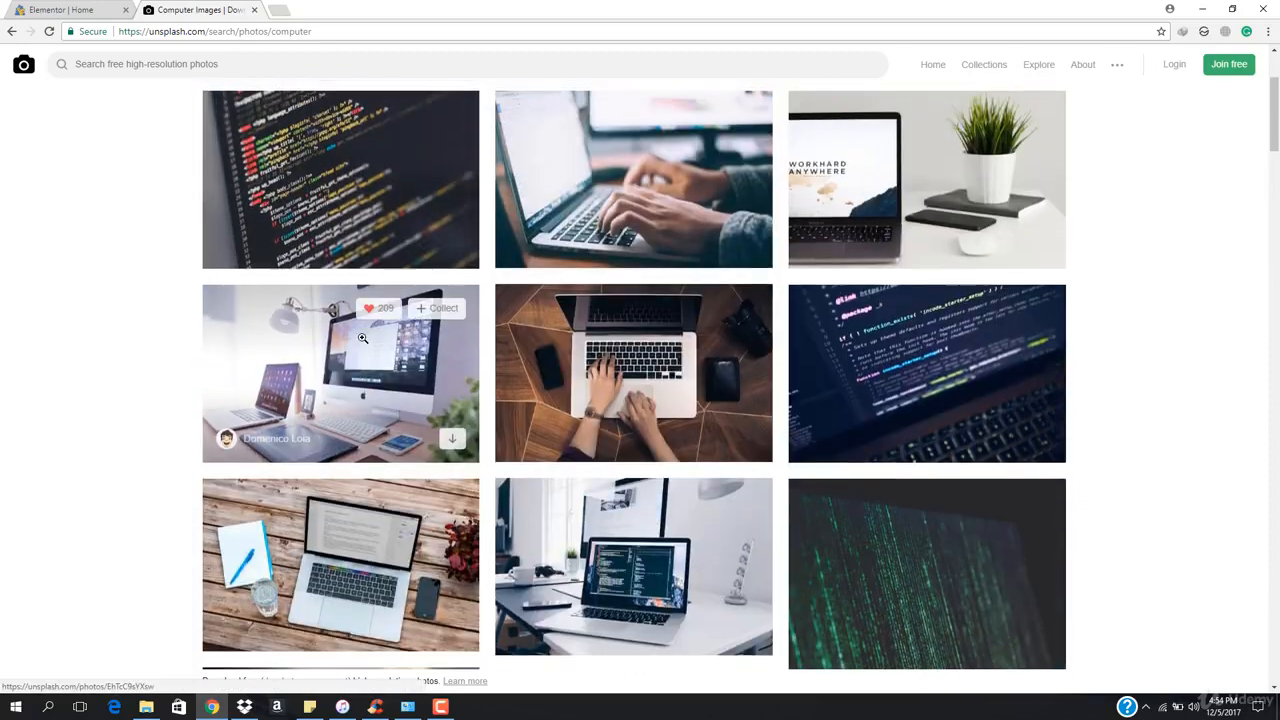
scroll(363, 338, "up", 2)
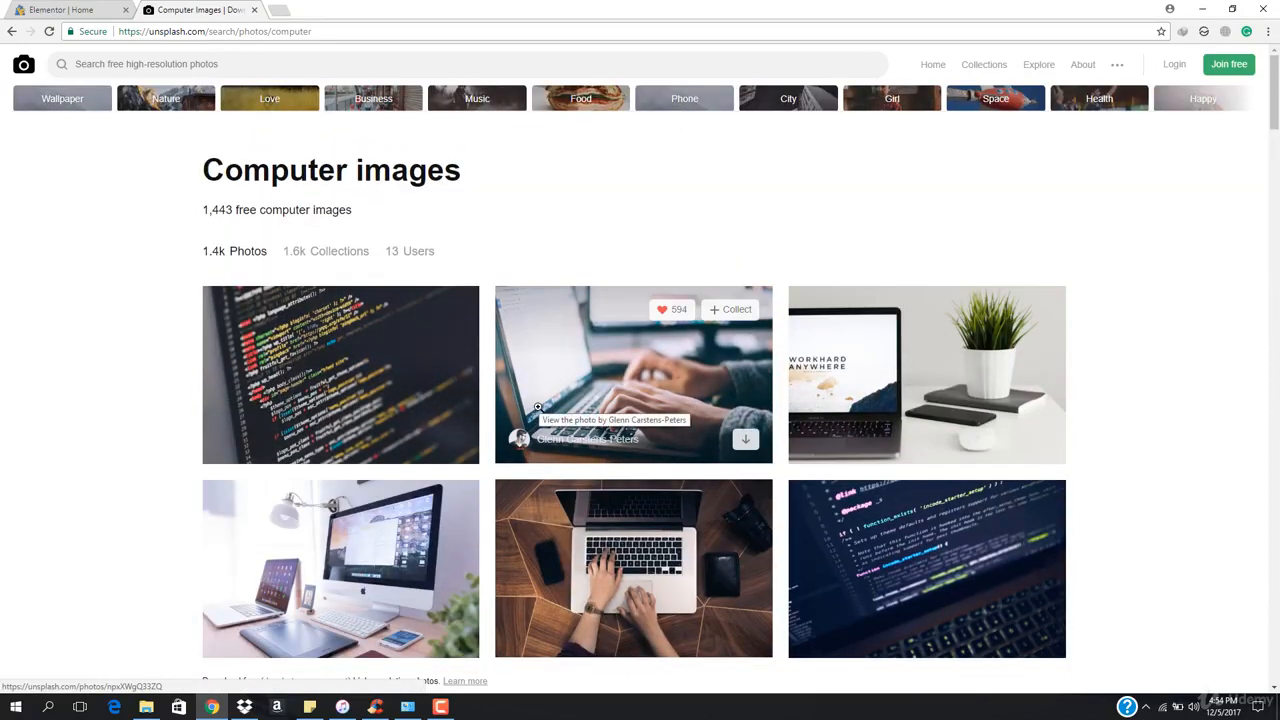
scroll(538, 407, "down", 1)
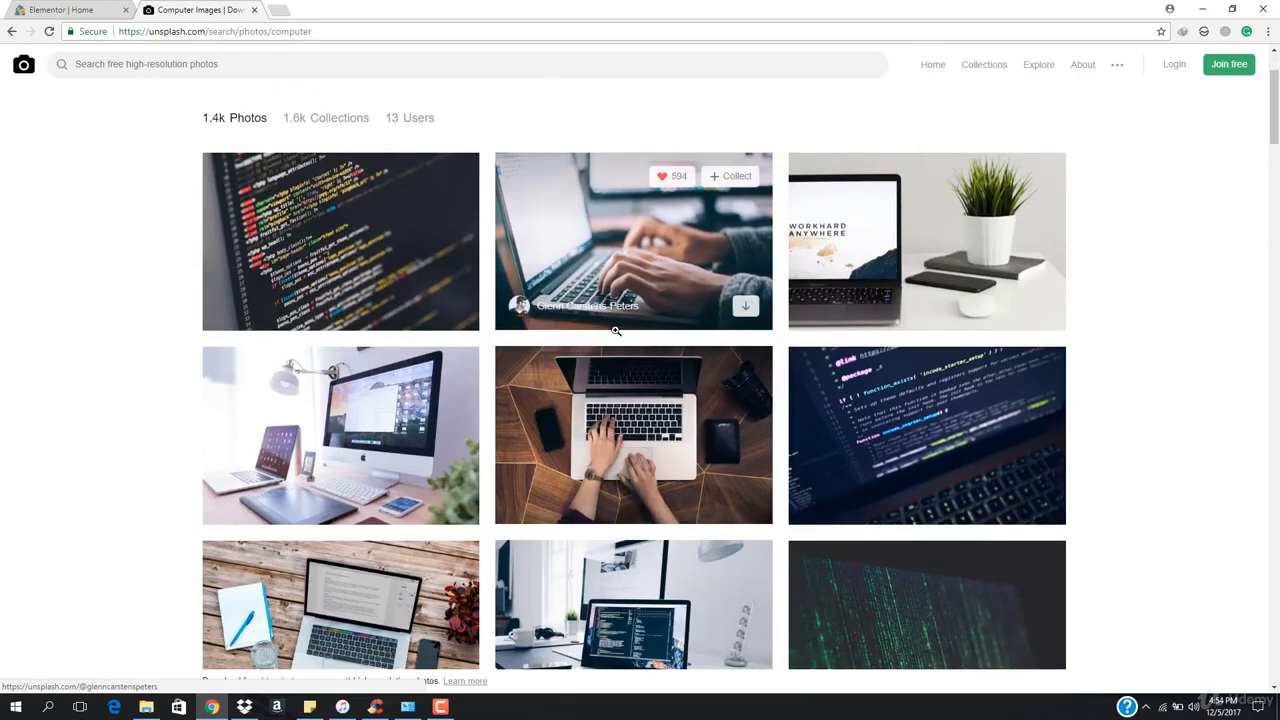
scroll(776, 431, "down", 2)
scroll(520, 430, "down", 1)
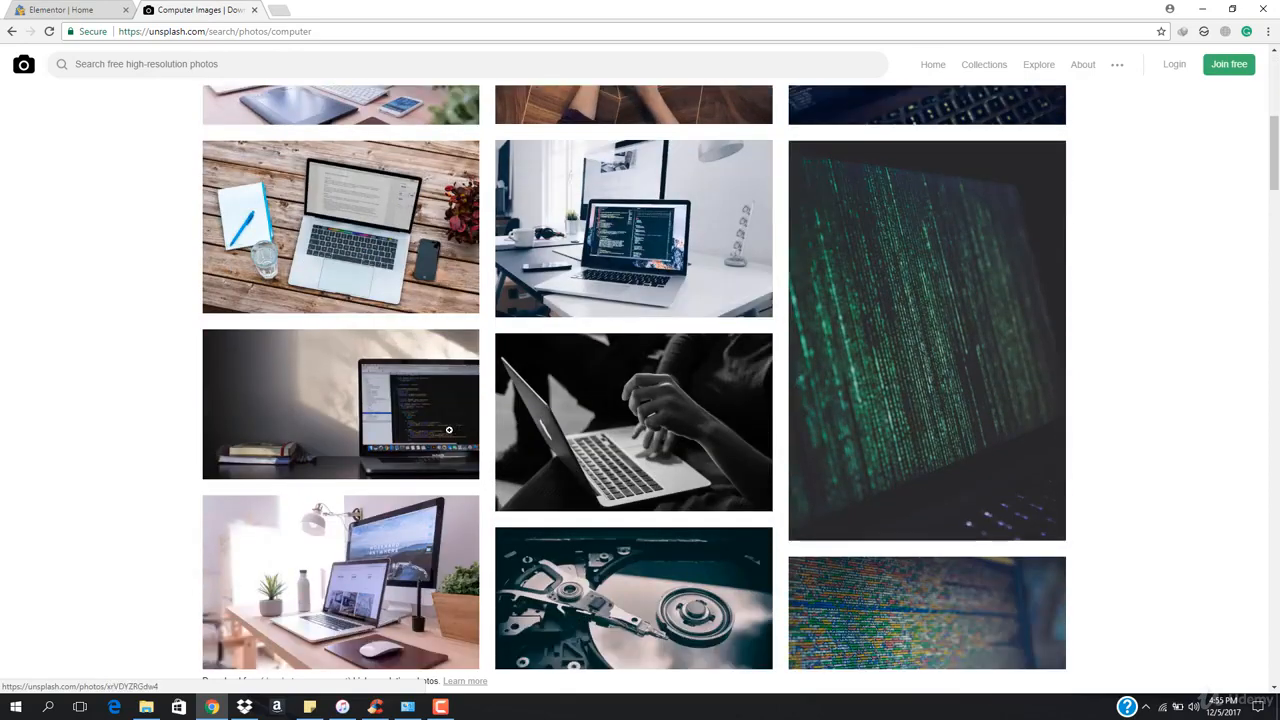
scroll(445, 435, "down", 5)
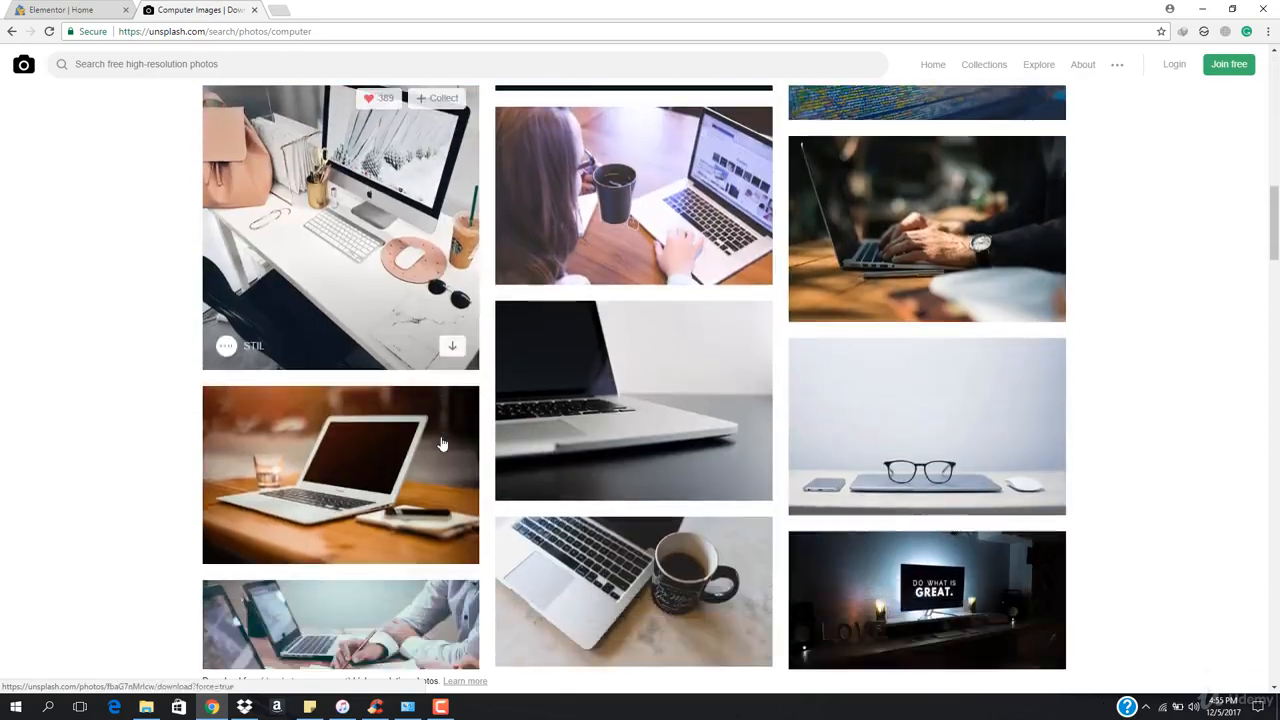
scroll(666, 443, "down", 4)
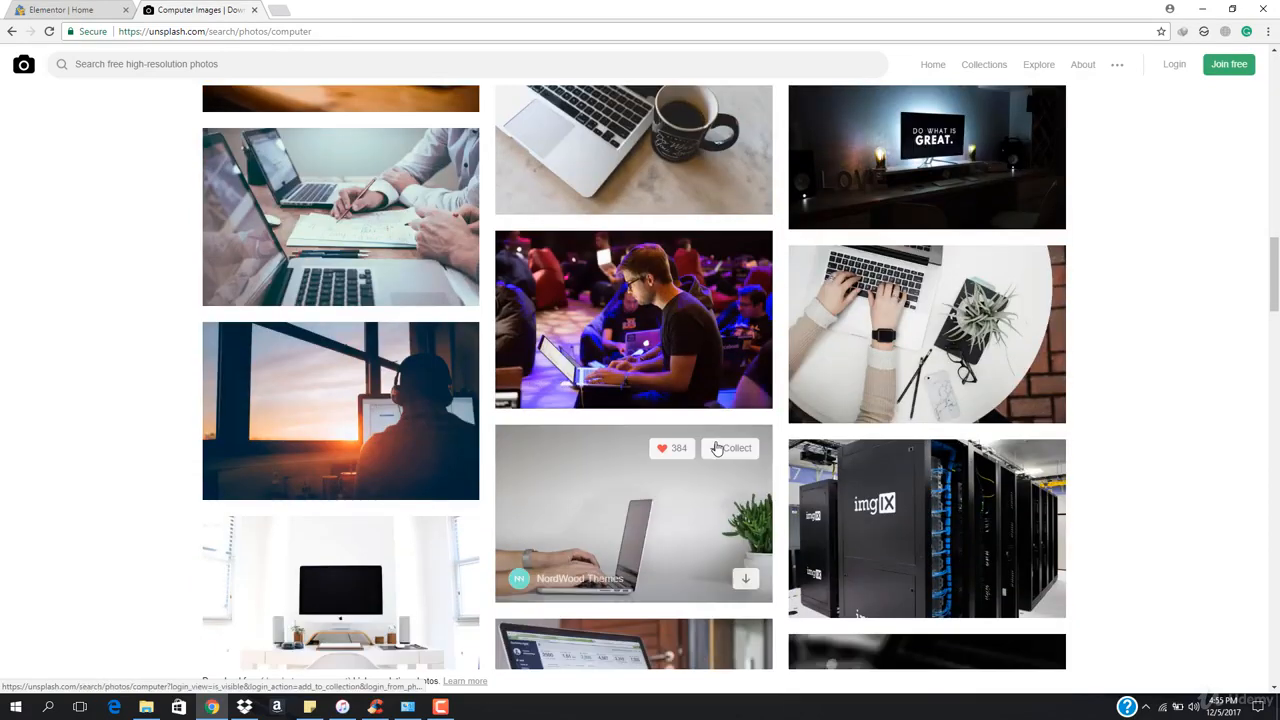
scroll(716, 449, "down", 2)
scroll(715, 434, "up", 1)
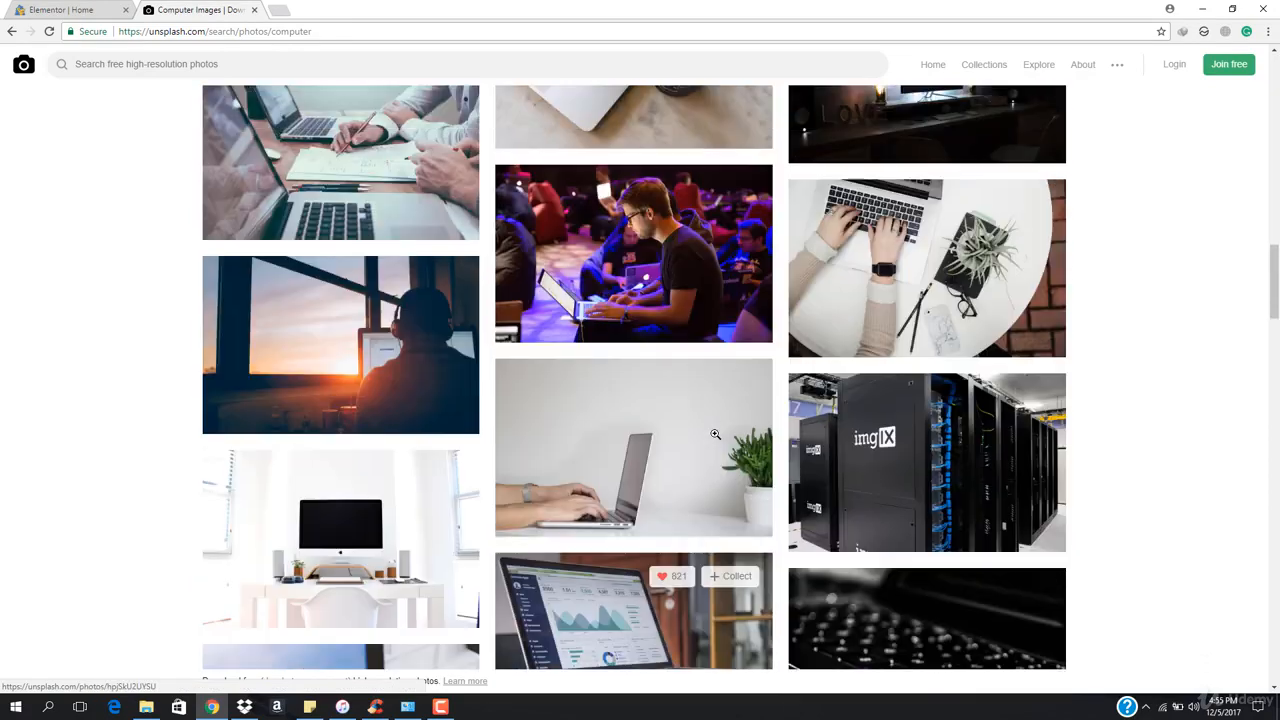
scroll(715, 434, "up", 2)
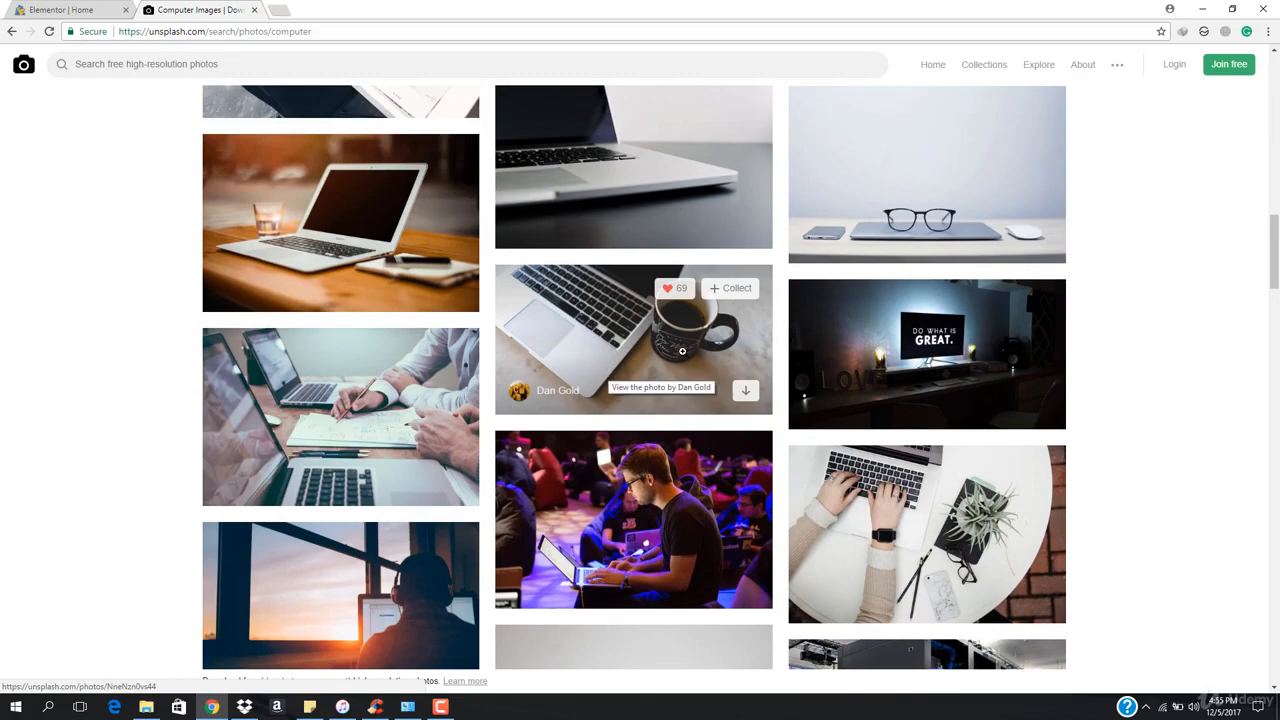
Download the photo of a MacBook beside a black coffee mug
left_click(682, 350)
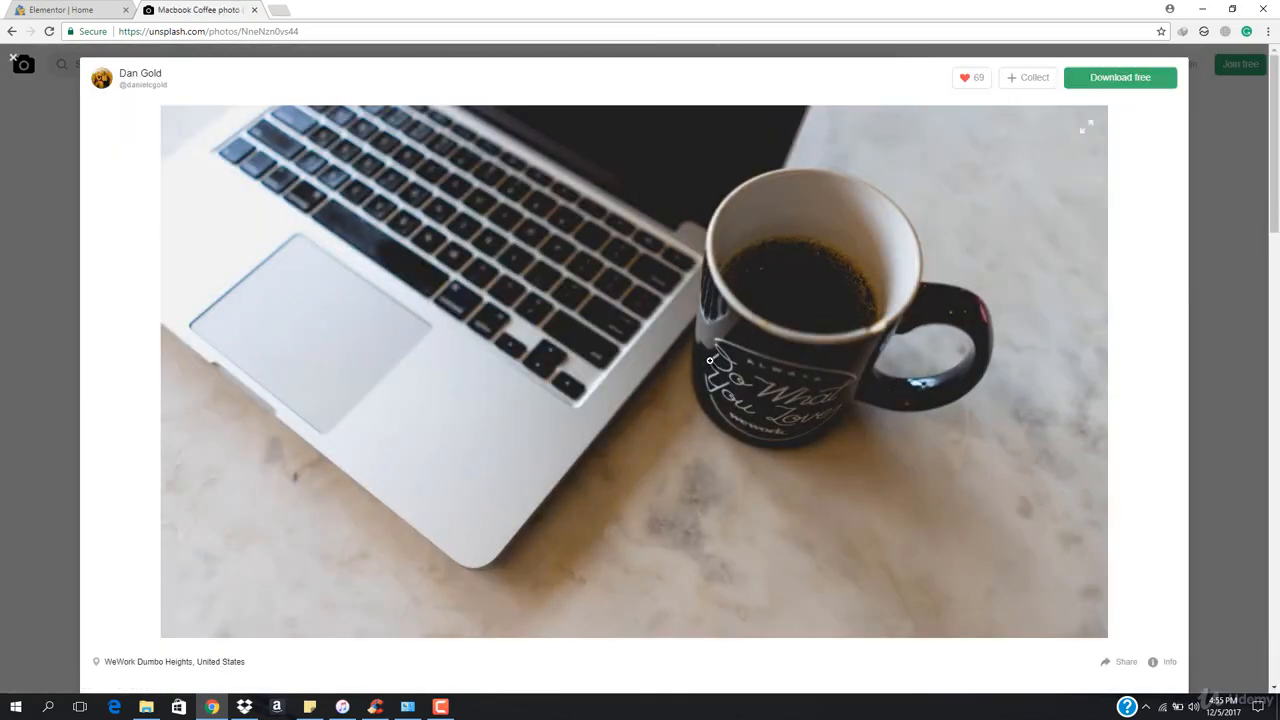
left_click(1117, 85)
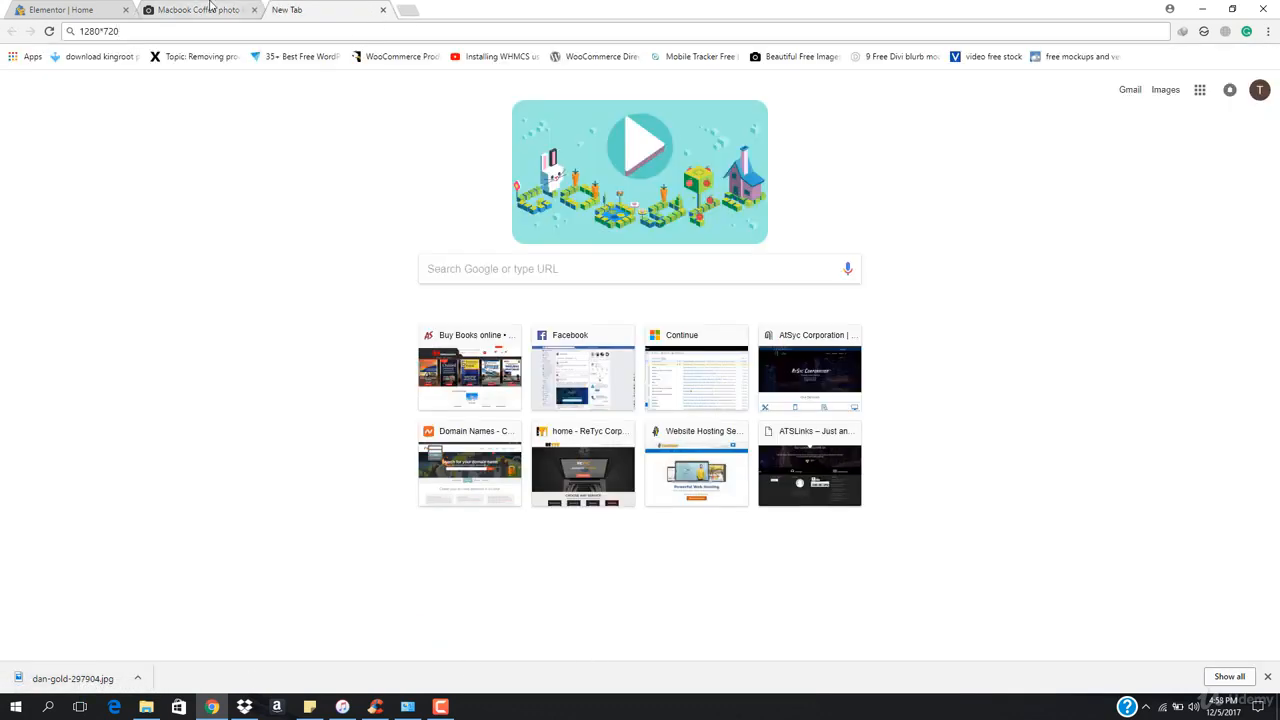
left_click(210, 9)
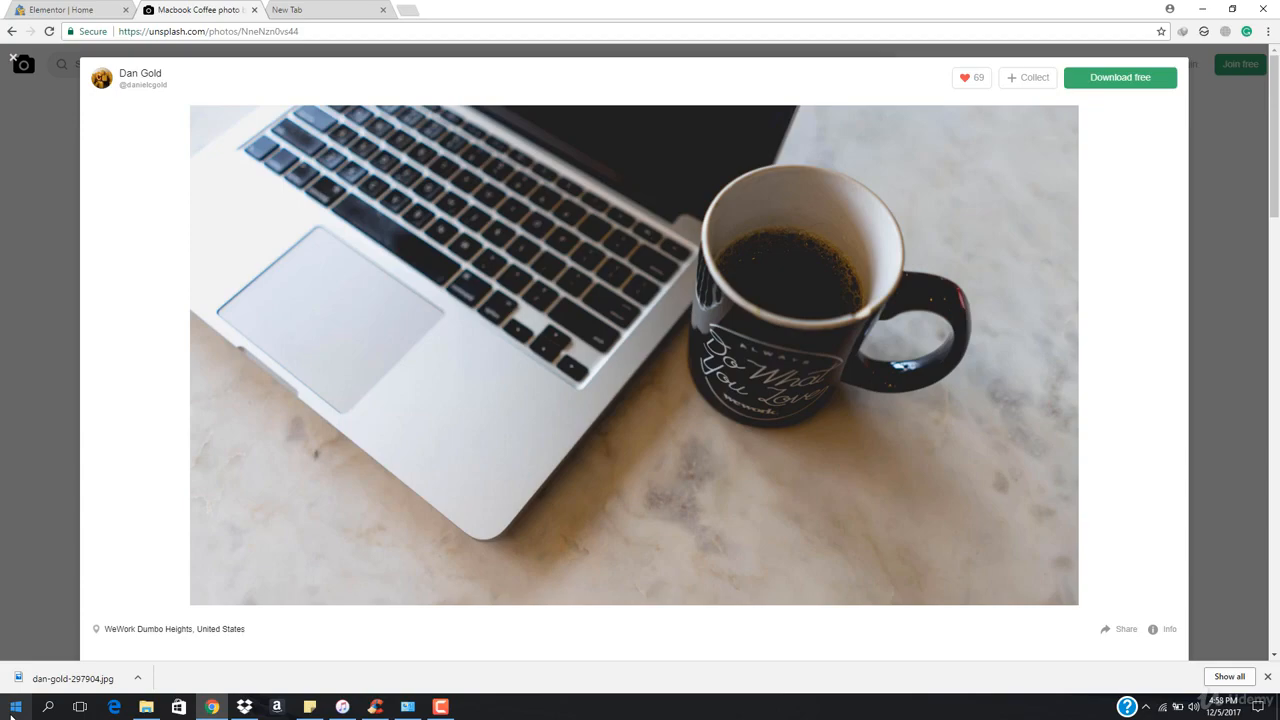
Launch Photoshop CS6 from its folder on the desktop
left_click(212, 707)
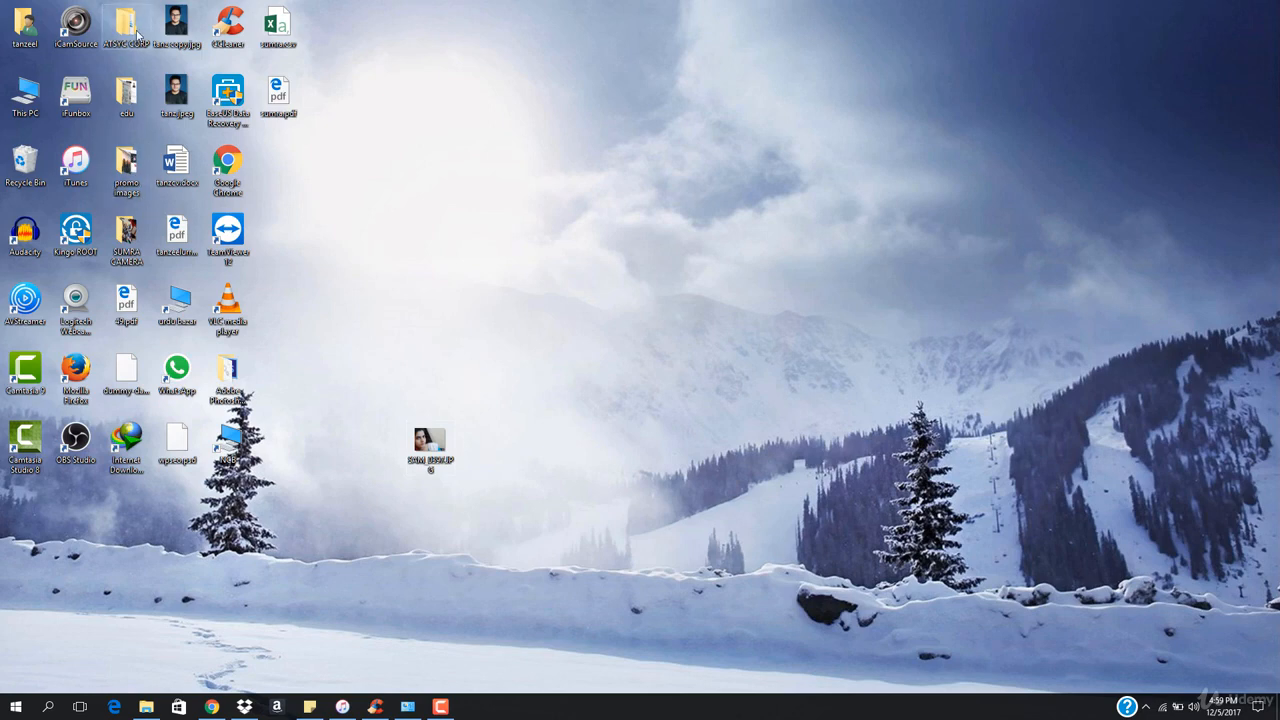
left_click(238, 372)
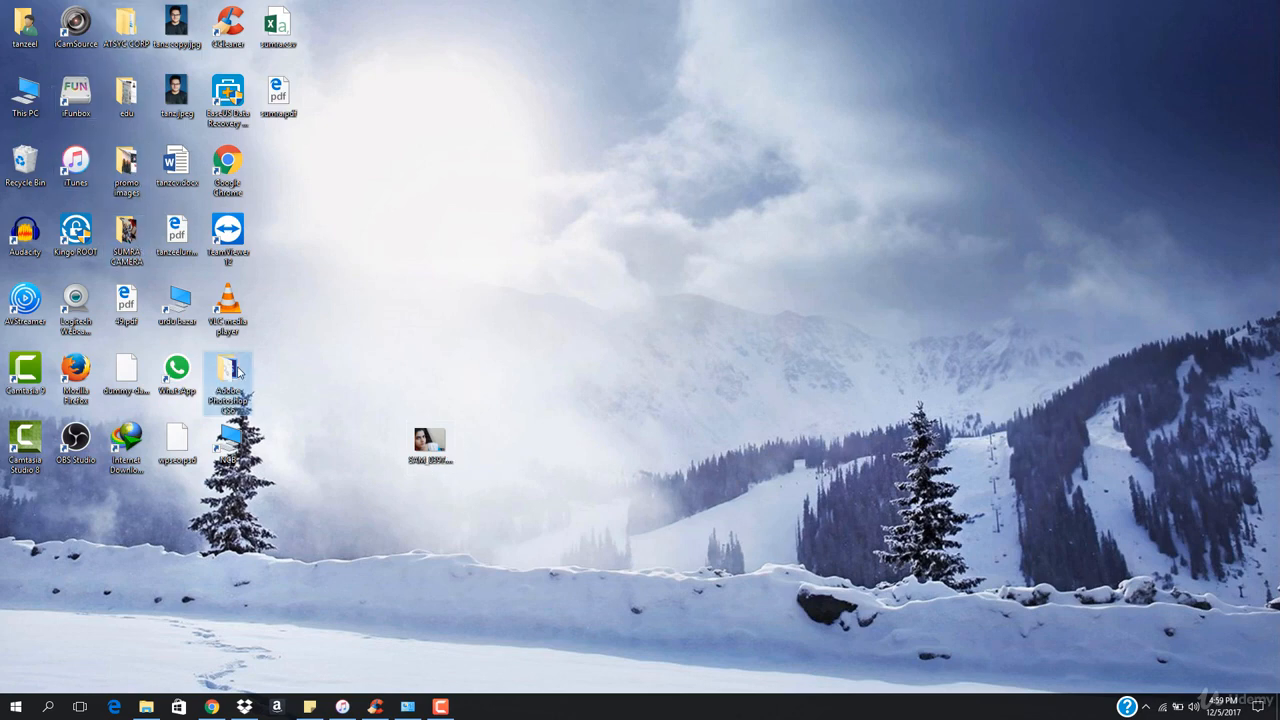
double_click(238, 372)
scroll(300, 340, "down", 6)
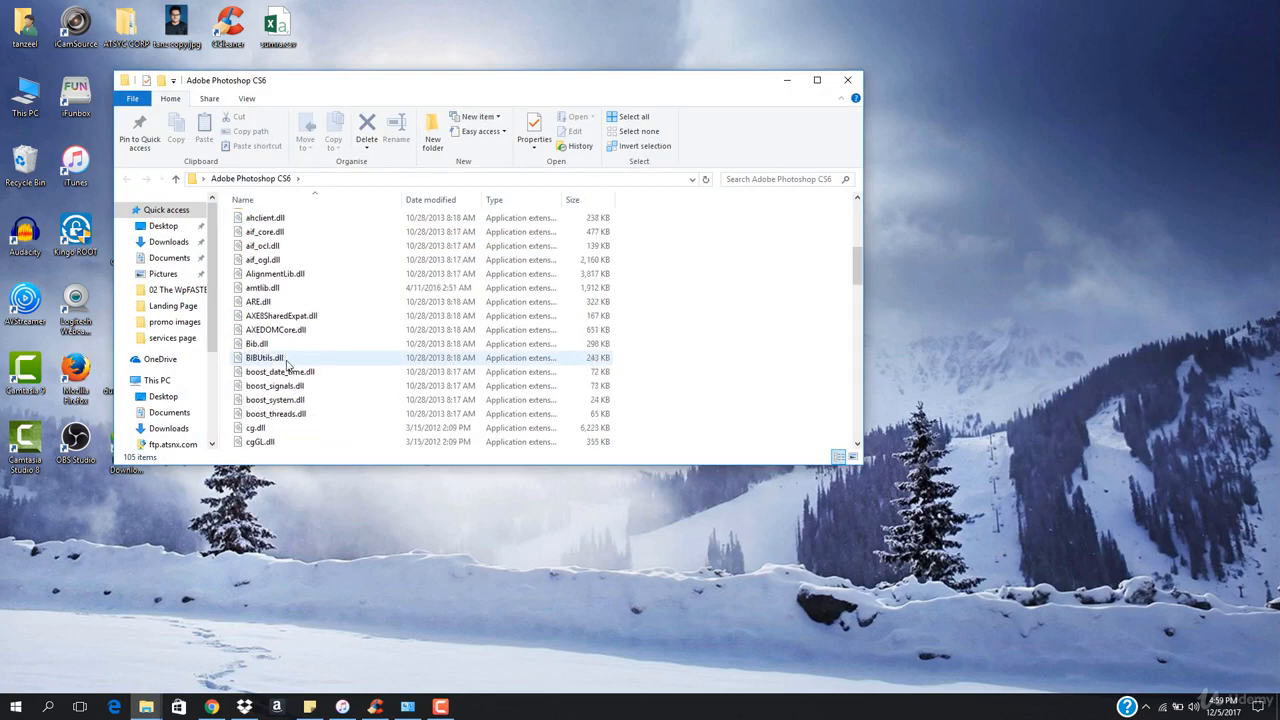
scroll(287, 365, "down", 20)
double_click(272, 260)
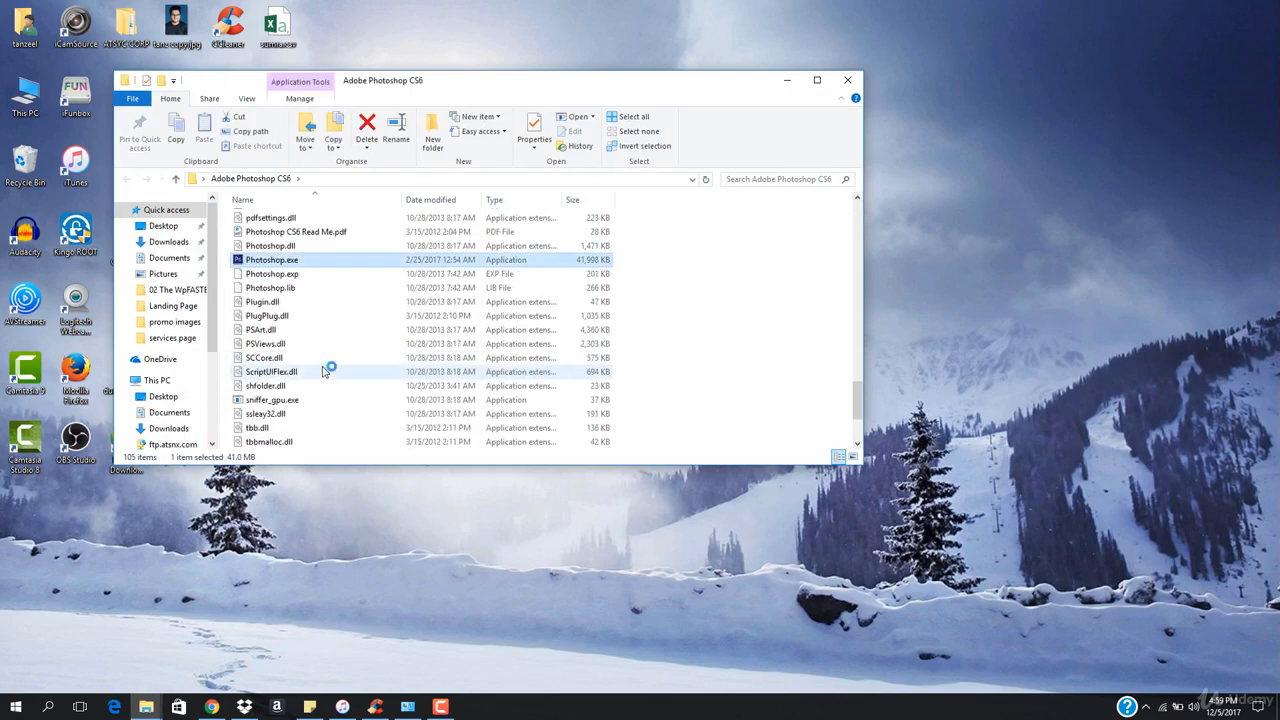
left_click(213, 708)
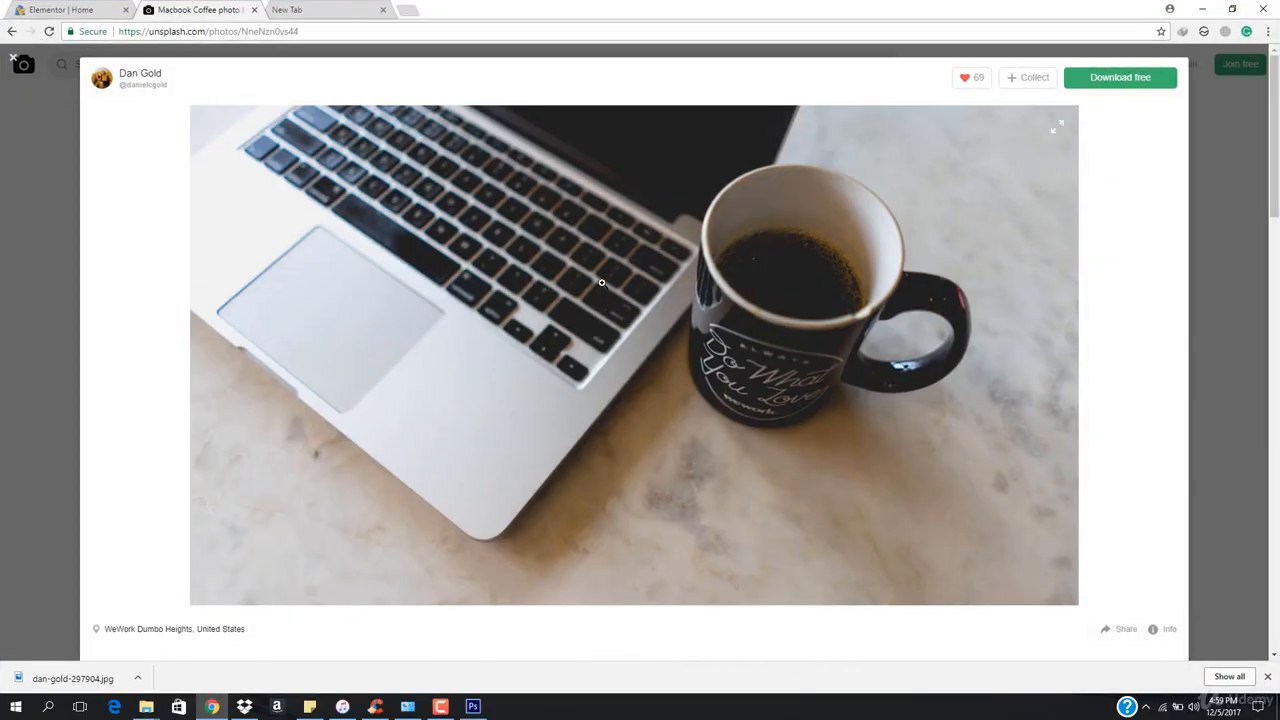
left_click(473, 708)
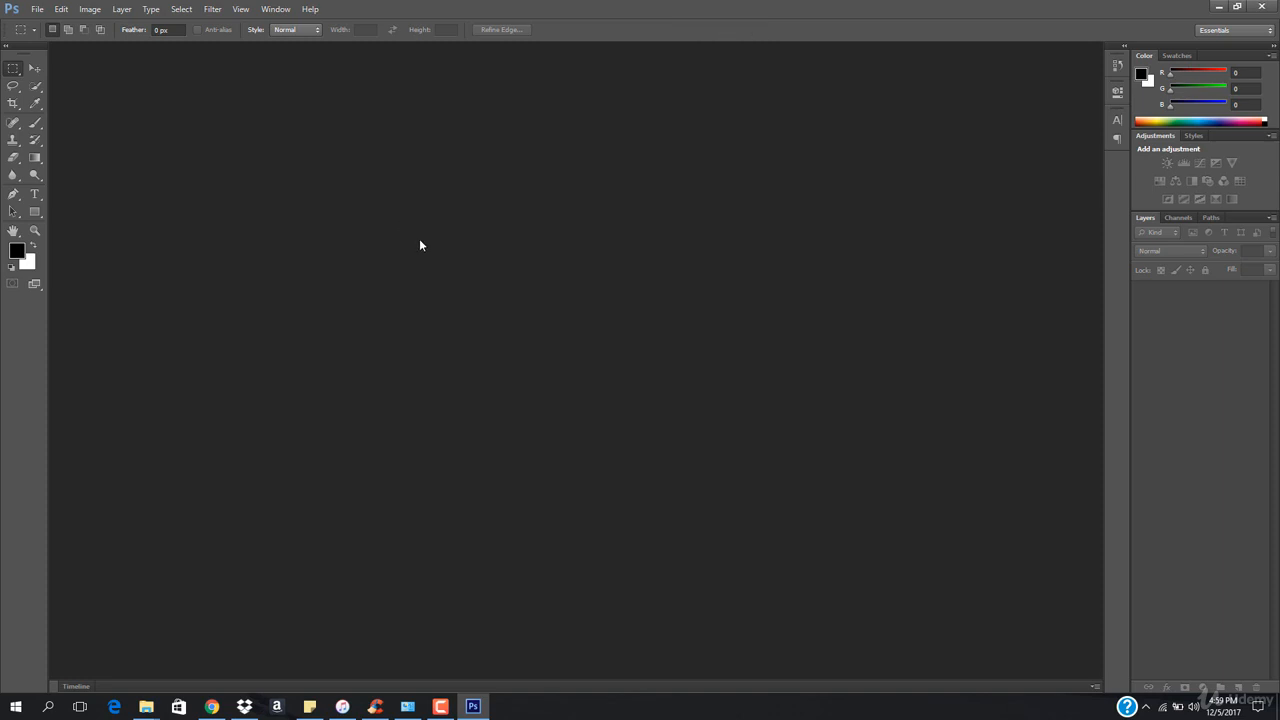
Create a new Photoshop document with a width of 1280 pixels
key("ctrl+n")
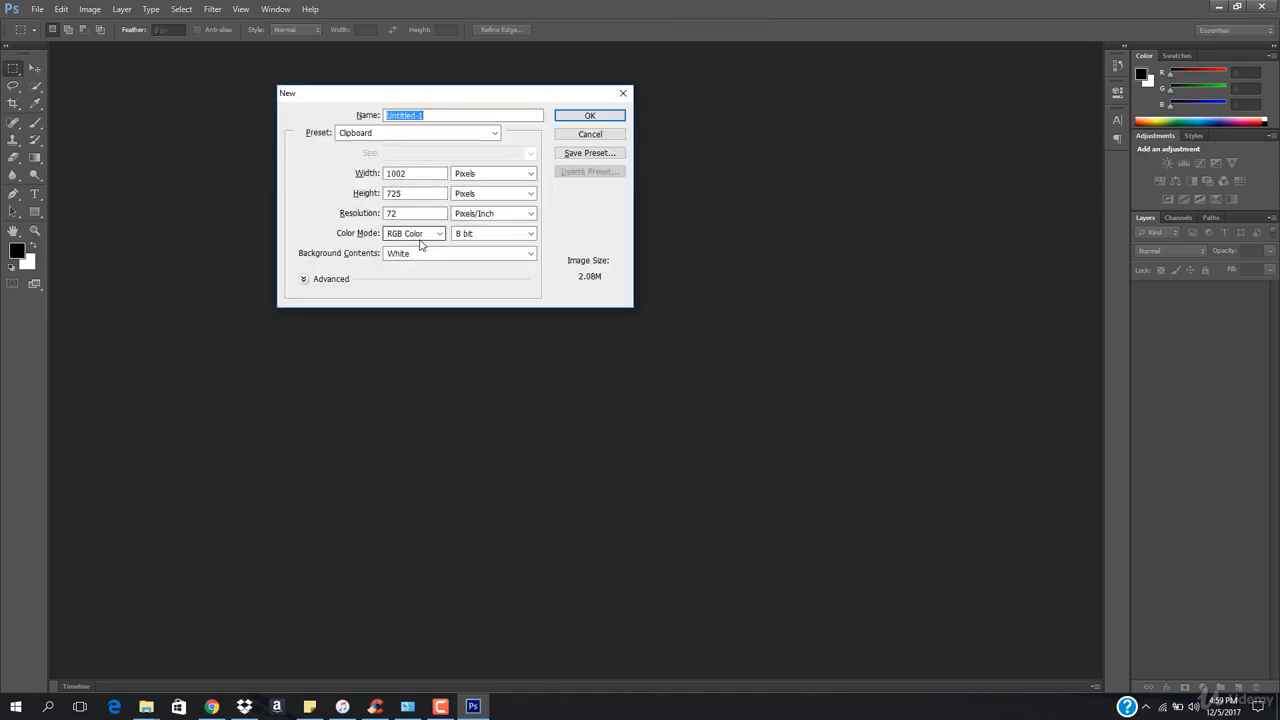
key("Tab")
key("Tab")
type("12")
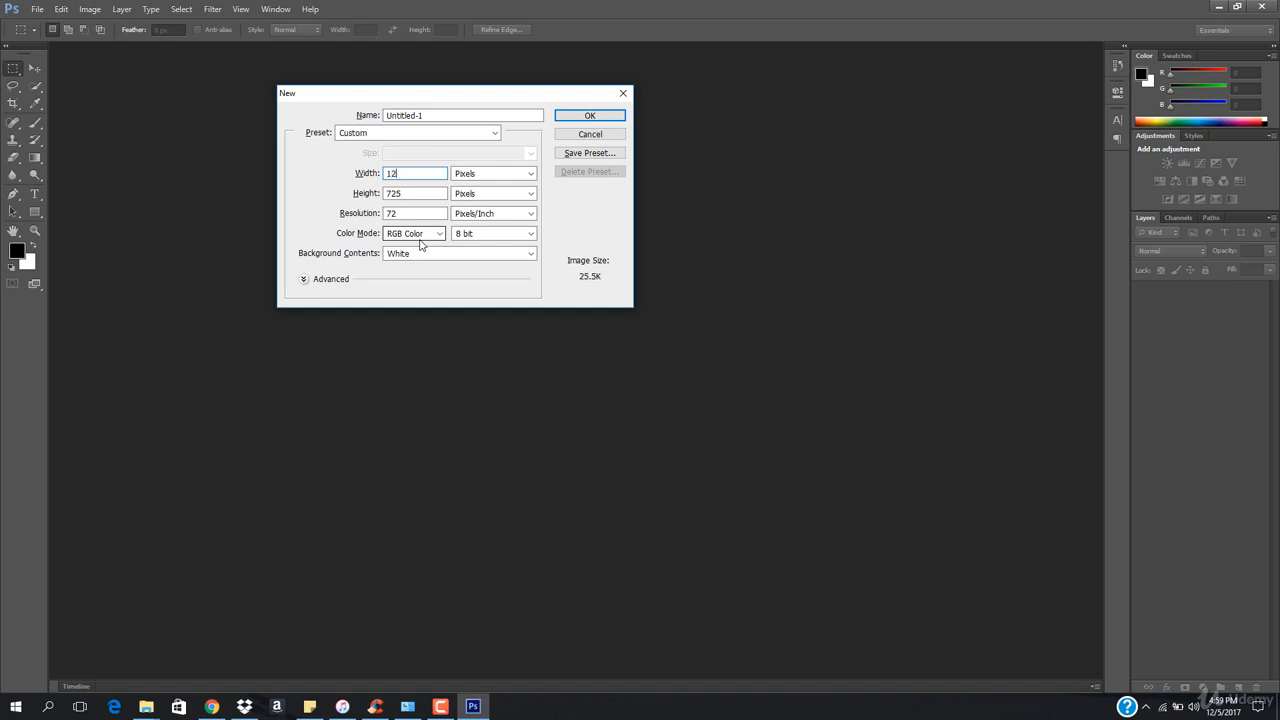
type("80")
key("Tab")
key("Tab")
key("Return")
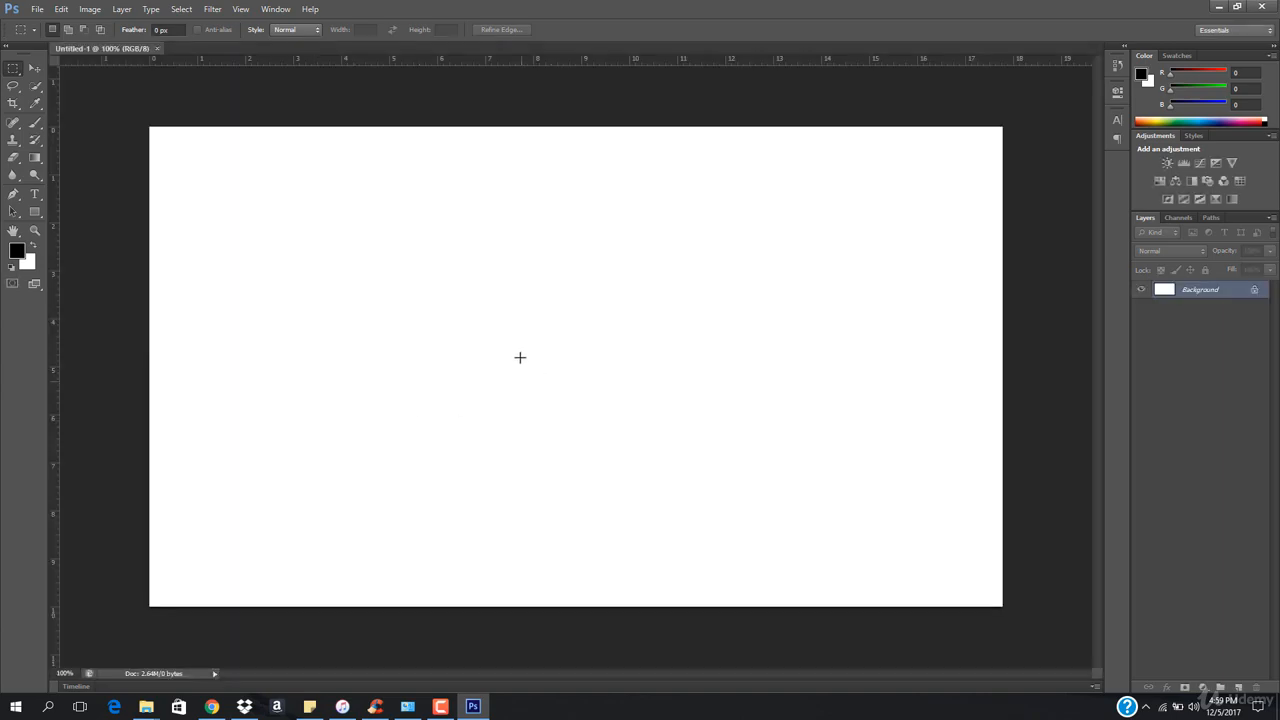
Place the downloaded MacBook and coffee photo into the new Photoshop document and commit it
left_click(212, 706)
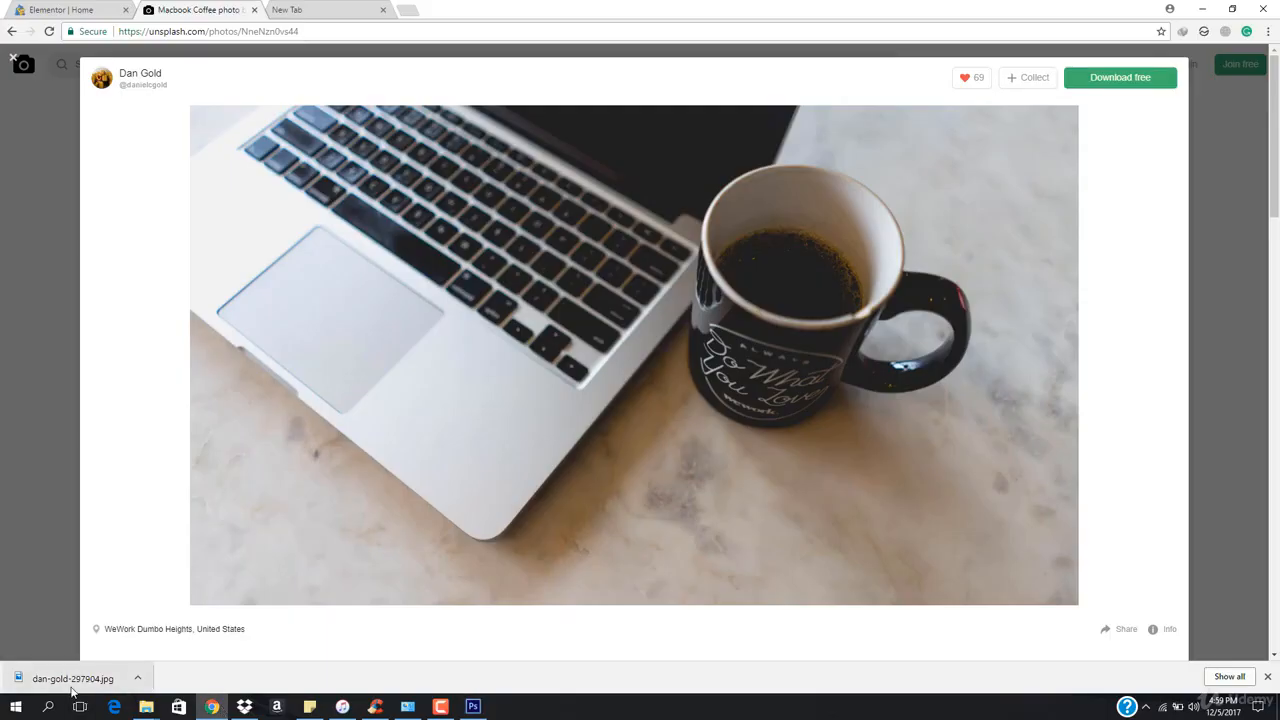
left_click_drag(72, 678, 508, 352)
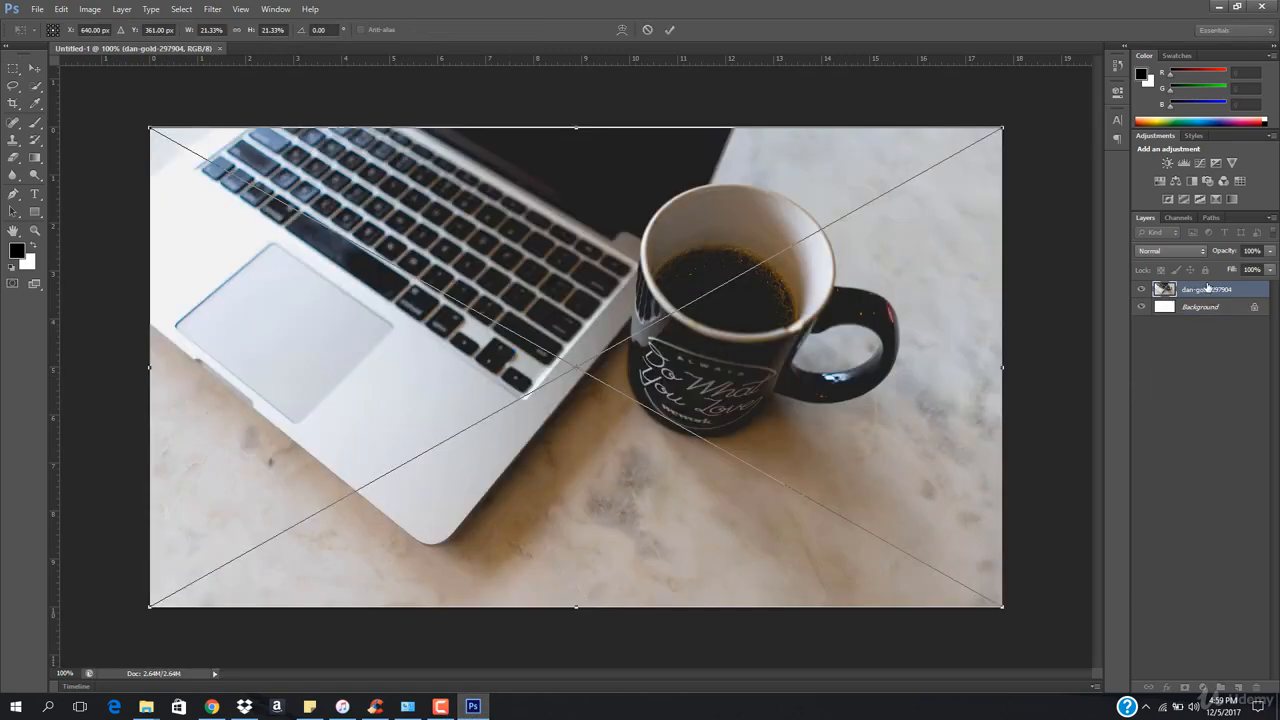
key("Return")
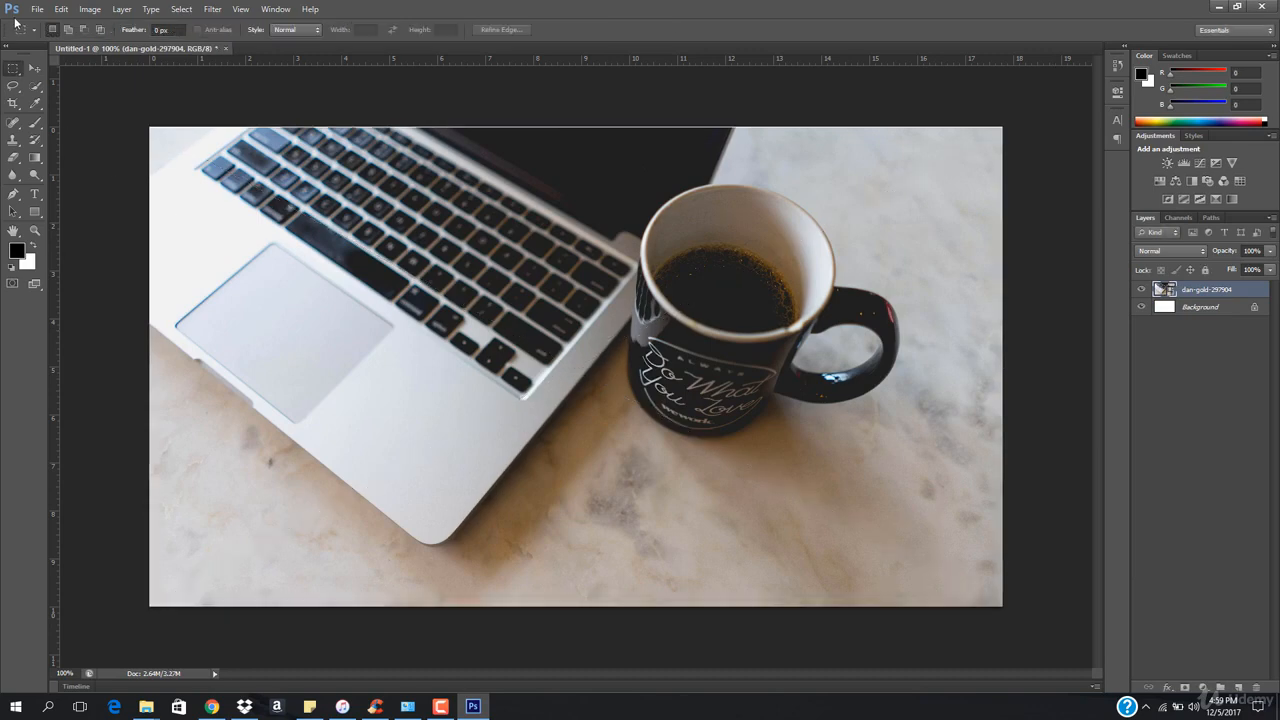
Free-transform the placed photo, enlarging it slightly and nudging it so it covers the whole canvas
left_click(34, 68)
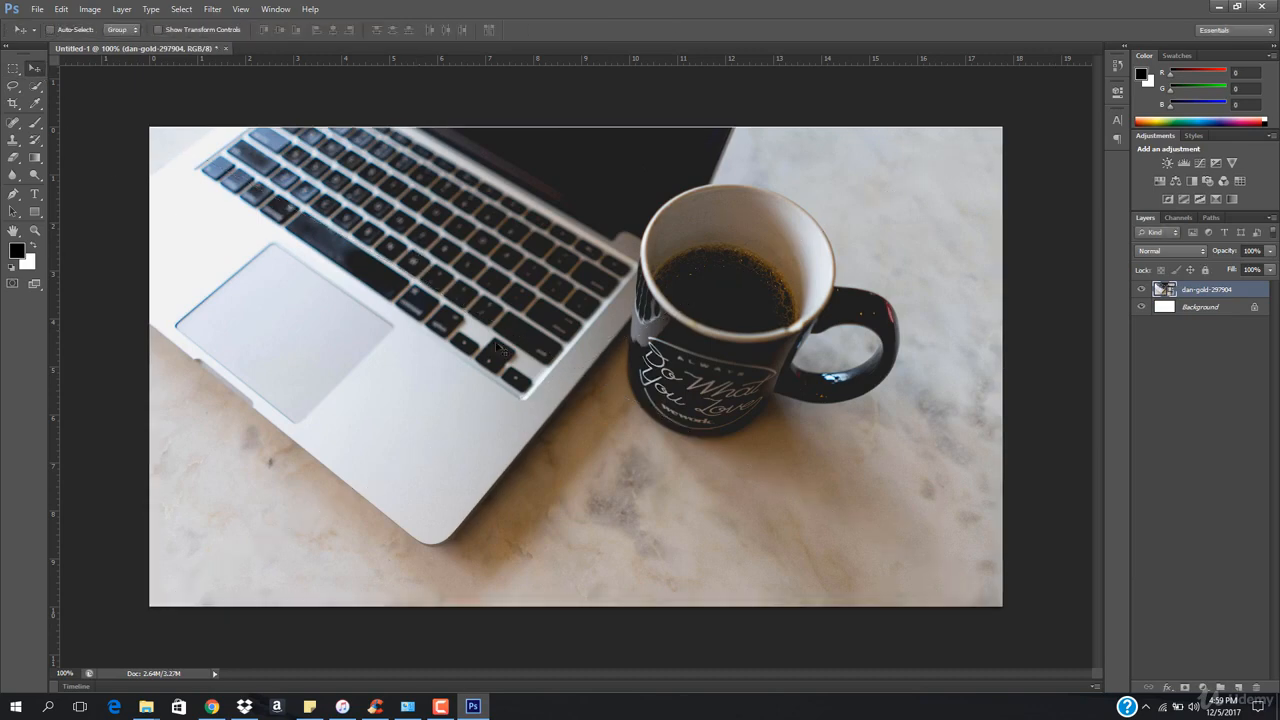
key("ctrl+t")
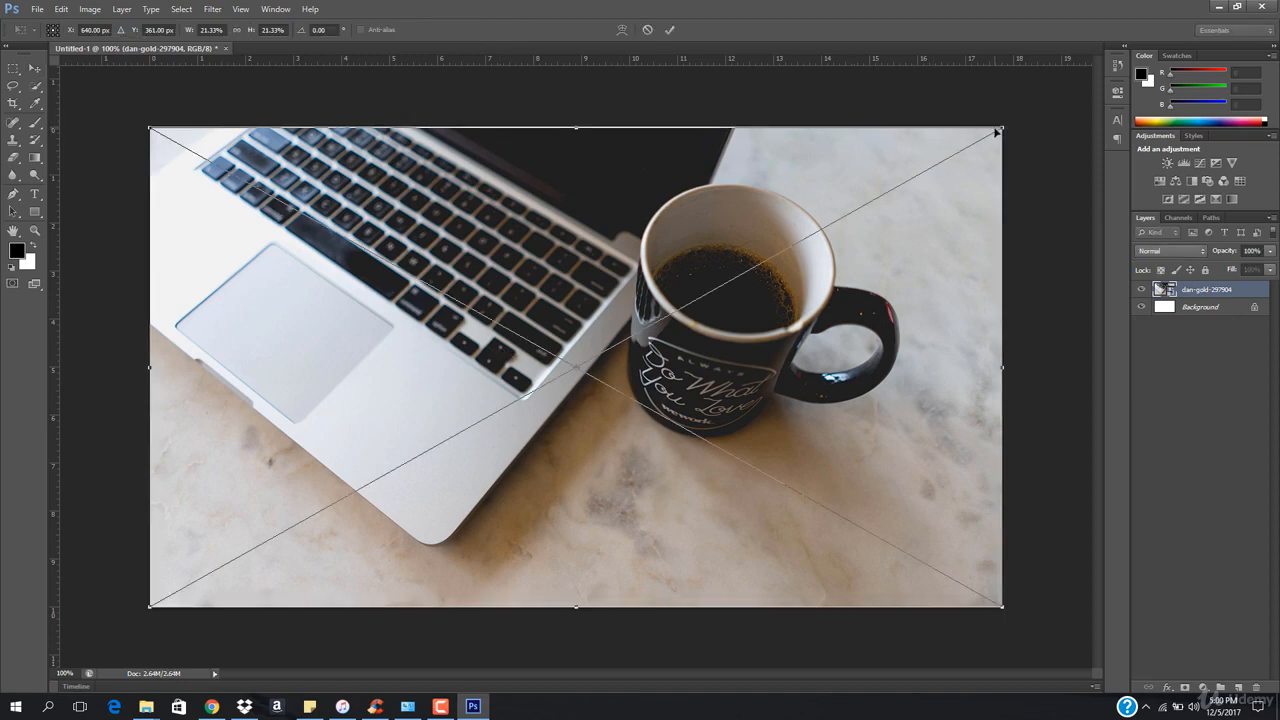
left_click_drag(997, 131, 1027, 108)
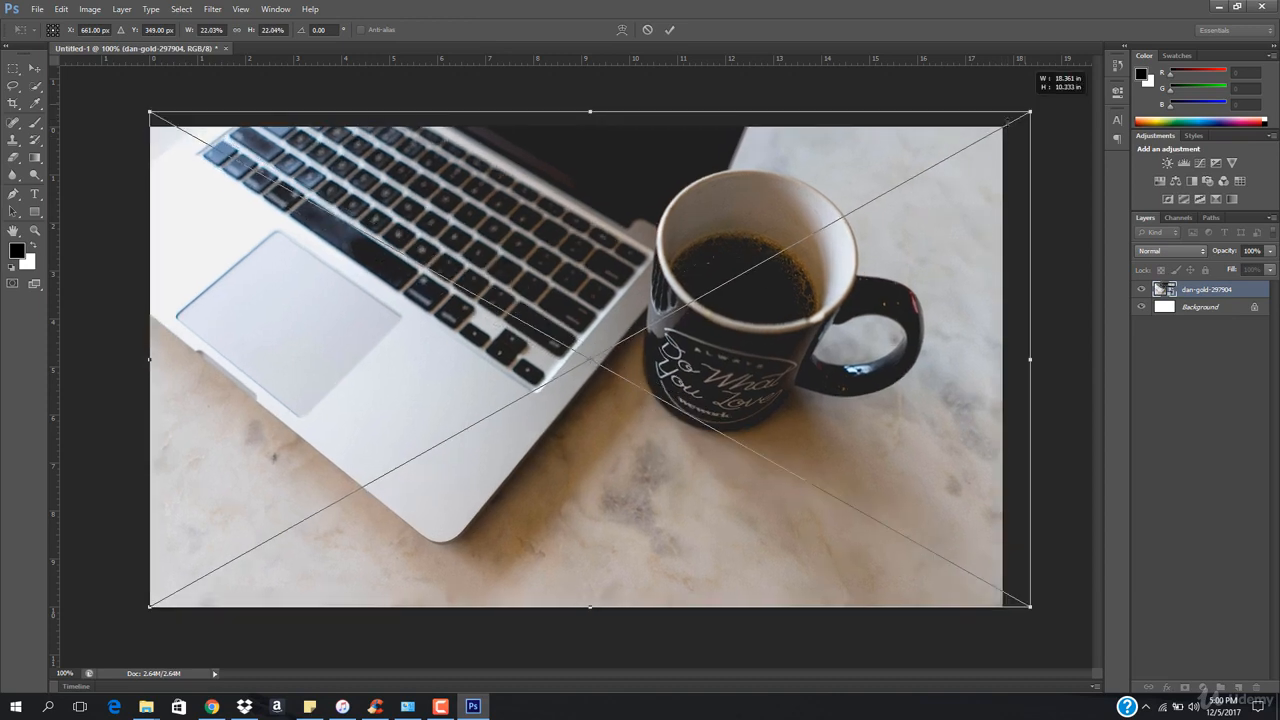
left_click_drag(862, 398, 858, 404)
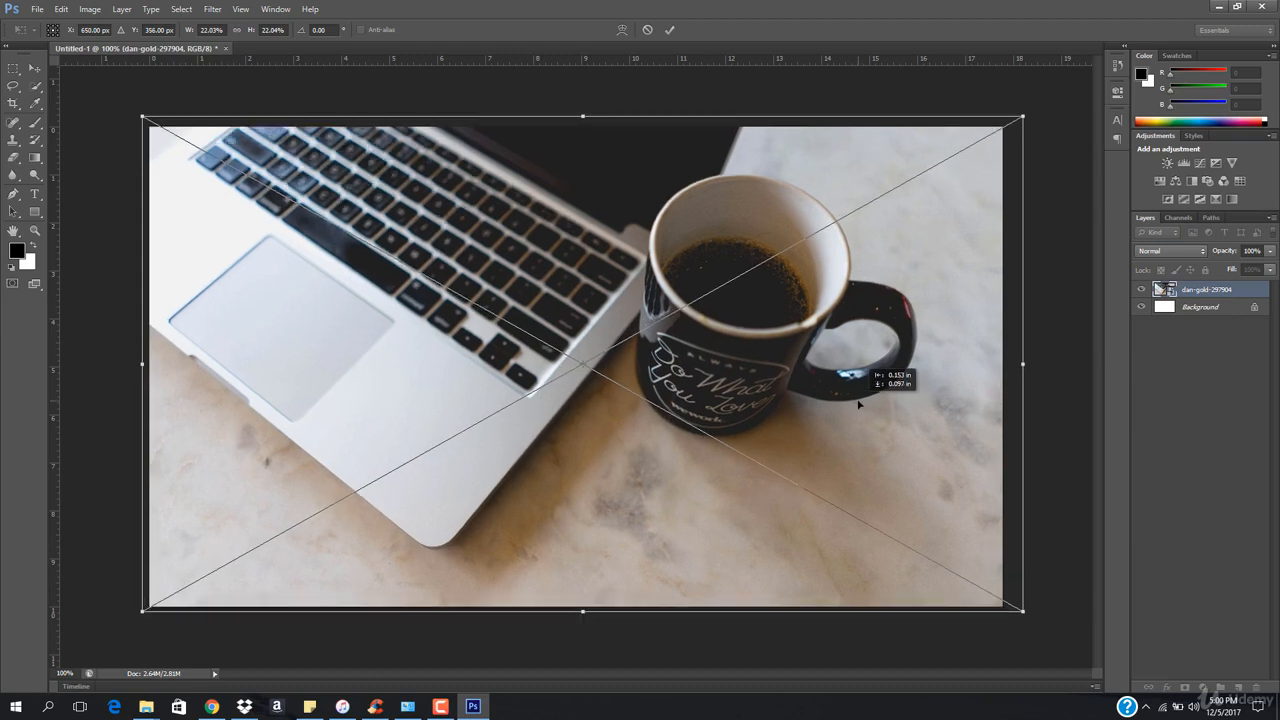
key("Return")
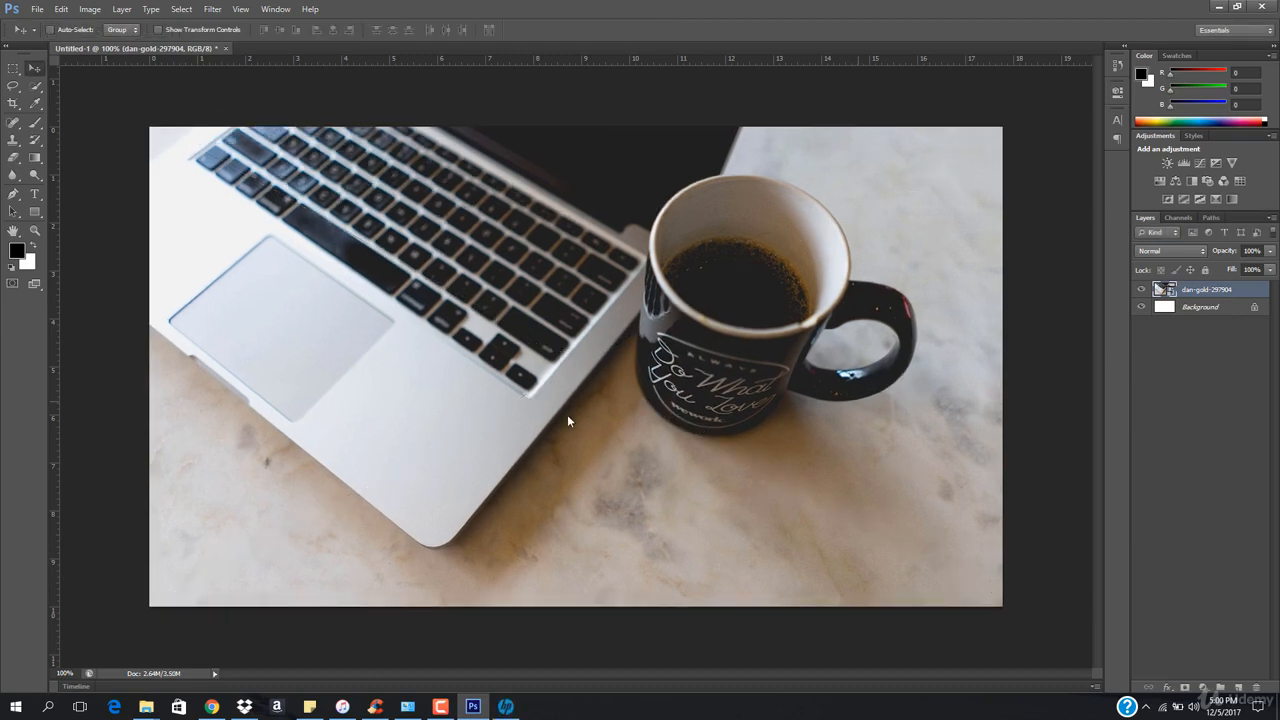
Save a copy on the Desktop as Untitled-1 copy.JPG in JPEG format with Maximum quality
key("ctrl+shift+s")
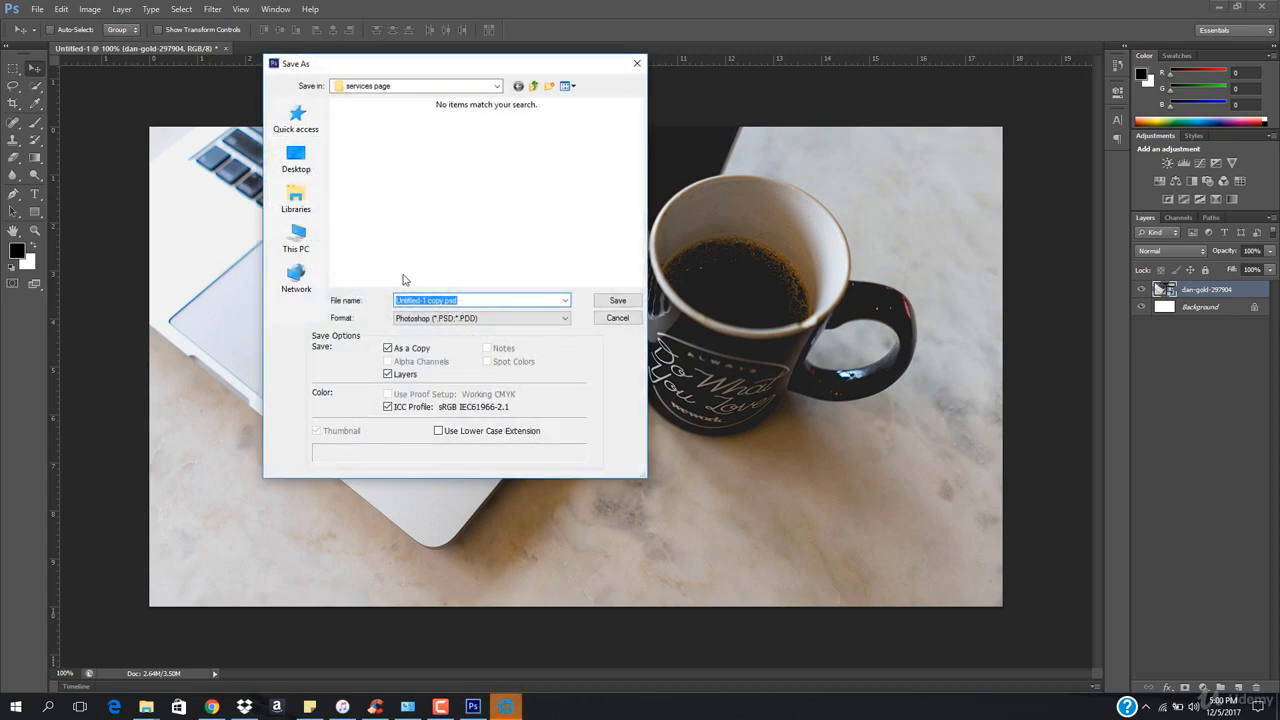
left_click(296, 160)
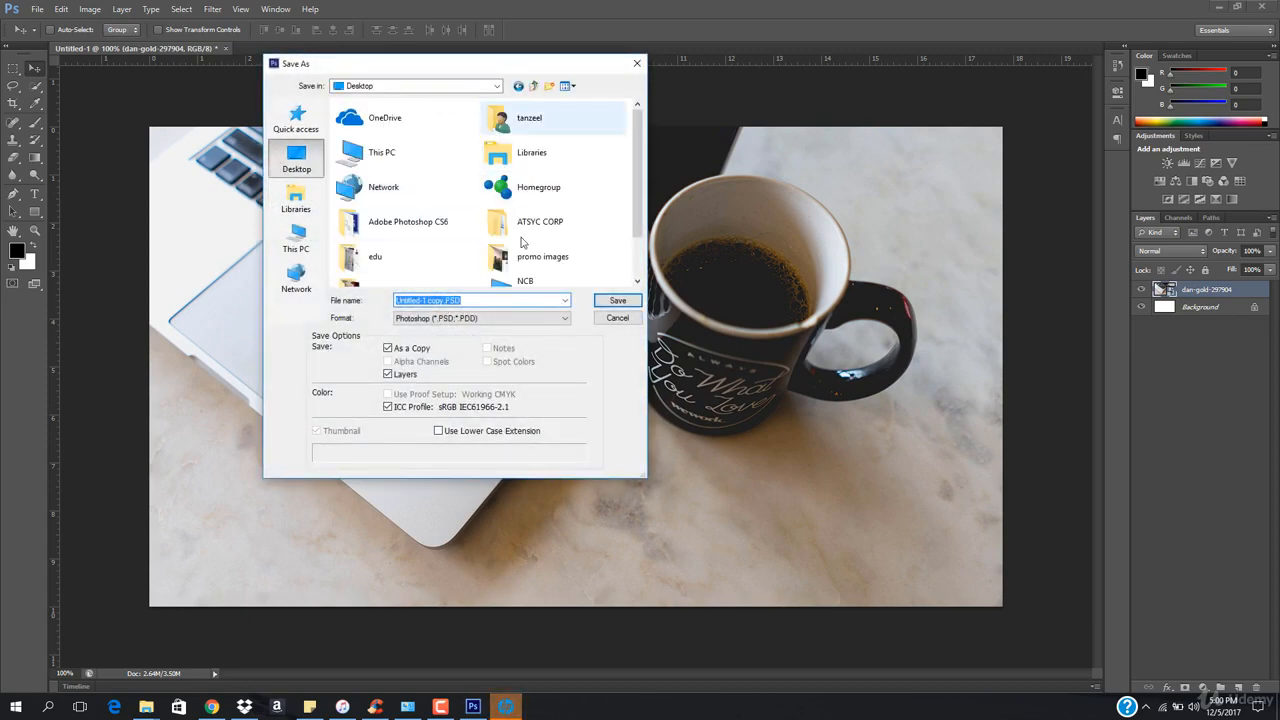
left_click(480, 319)
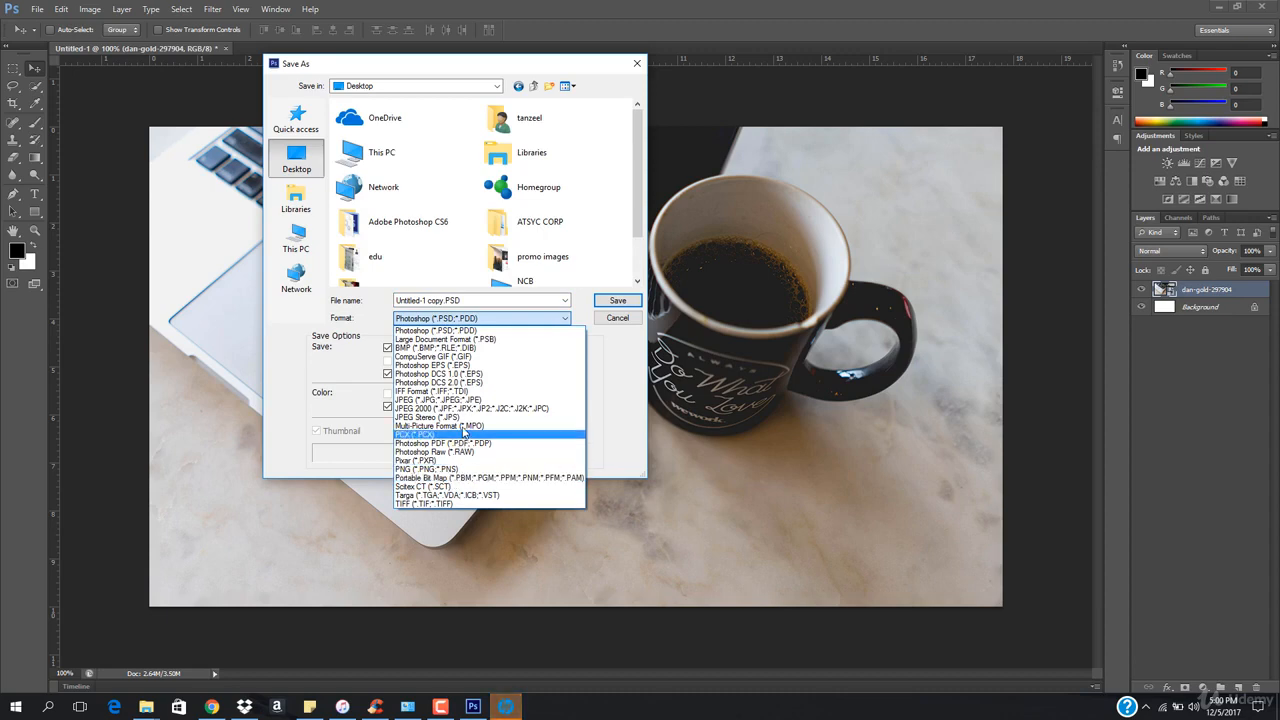
left_click(440, 399)
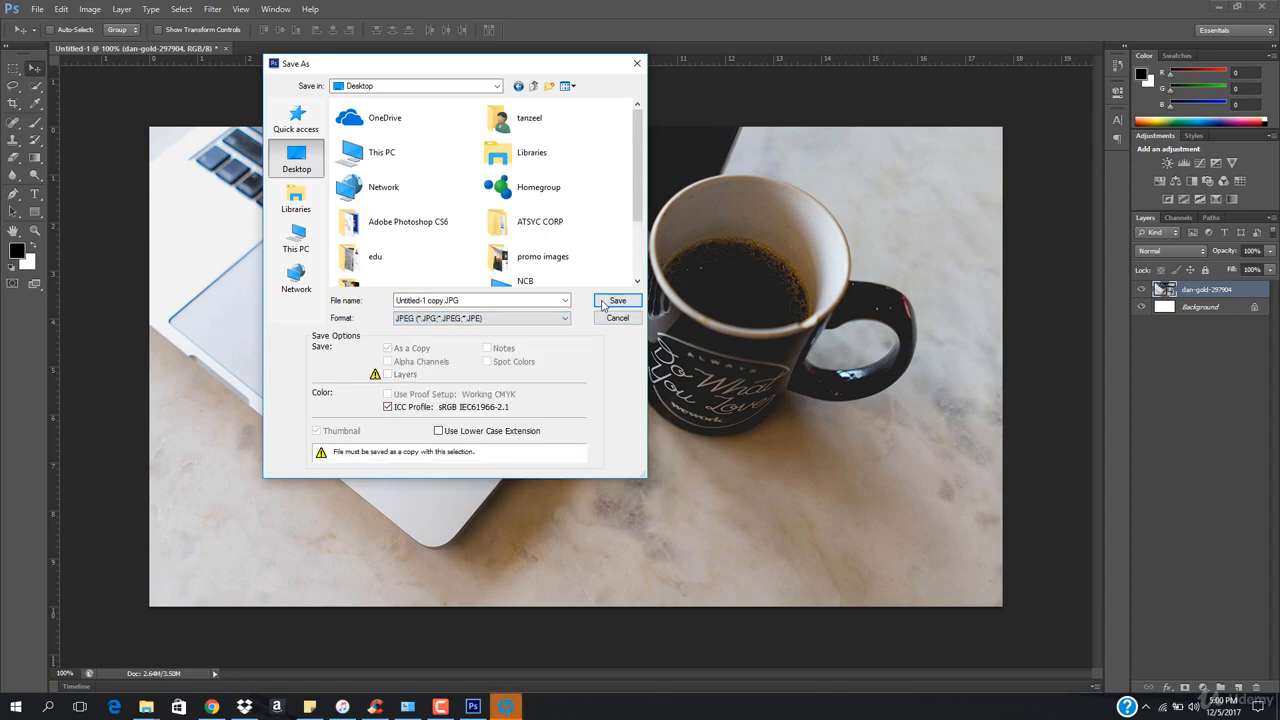
left_click(617, 301)
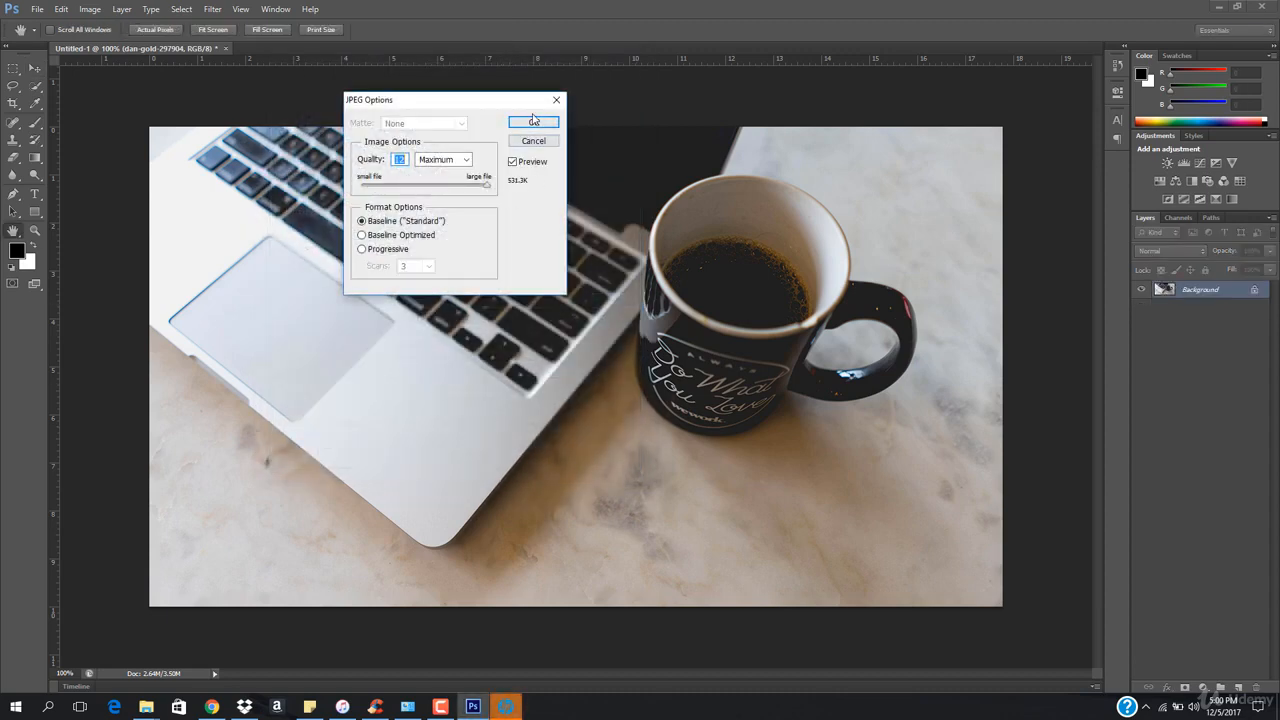
left_click(533, 121)
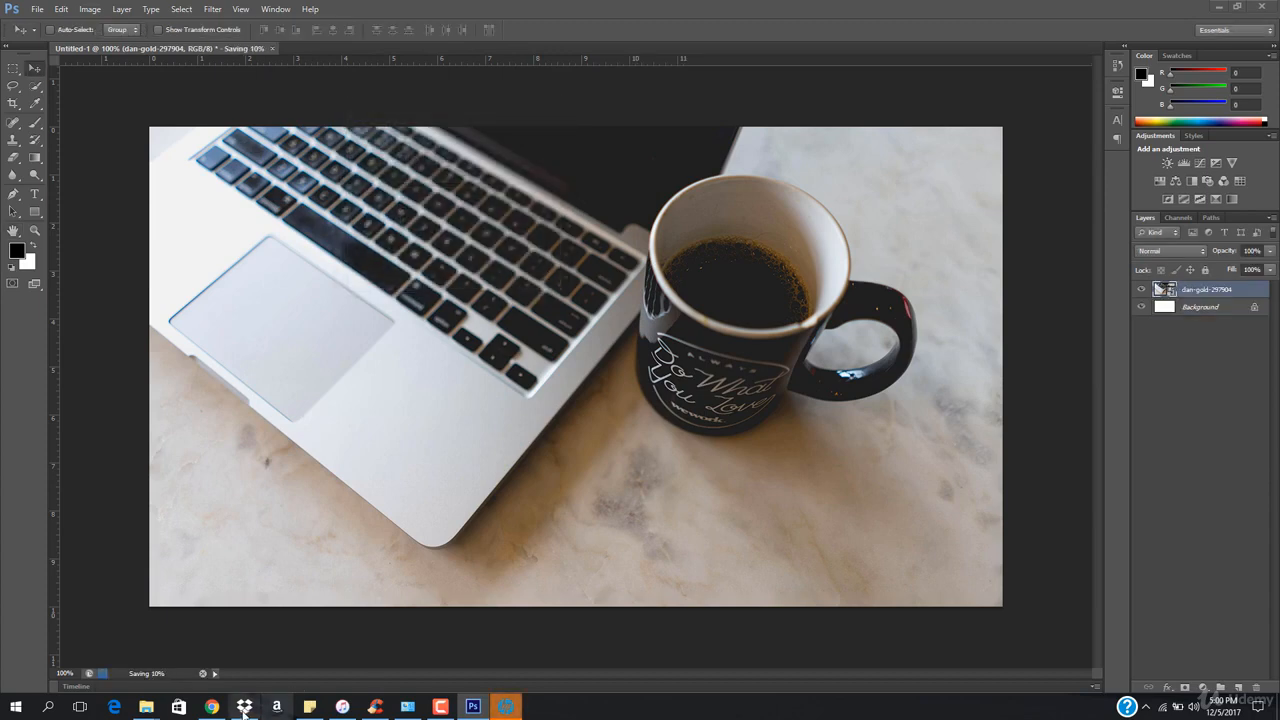
Return to the Elementor editor and open the style settings of the heading's section
left_click(211, 707)
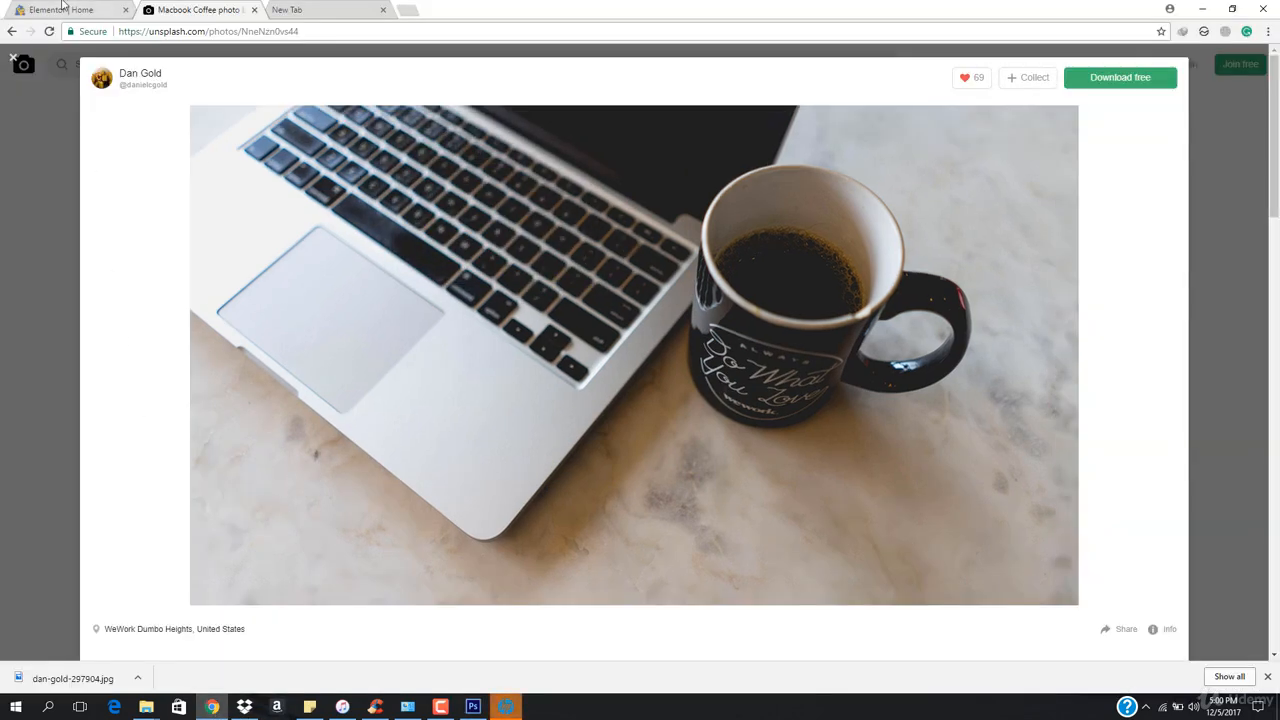
left_click(62, 9)
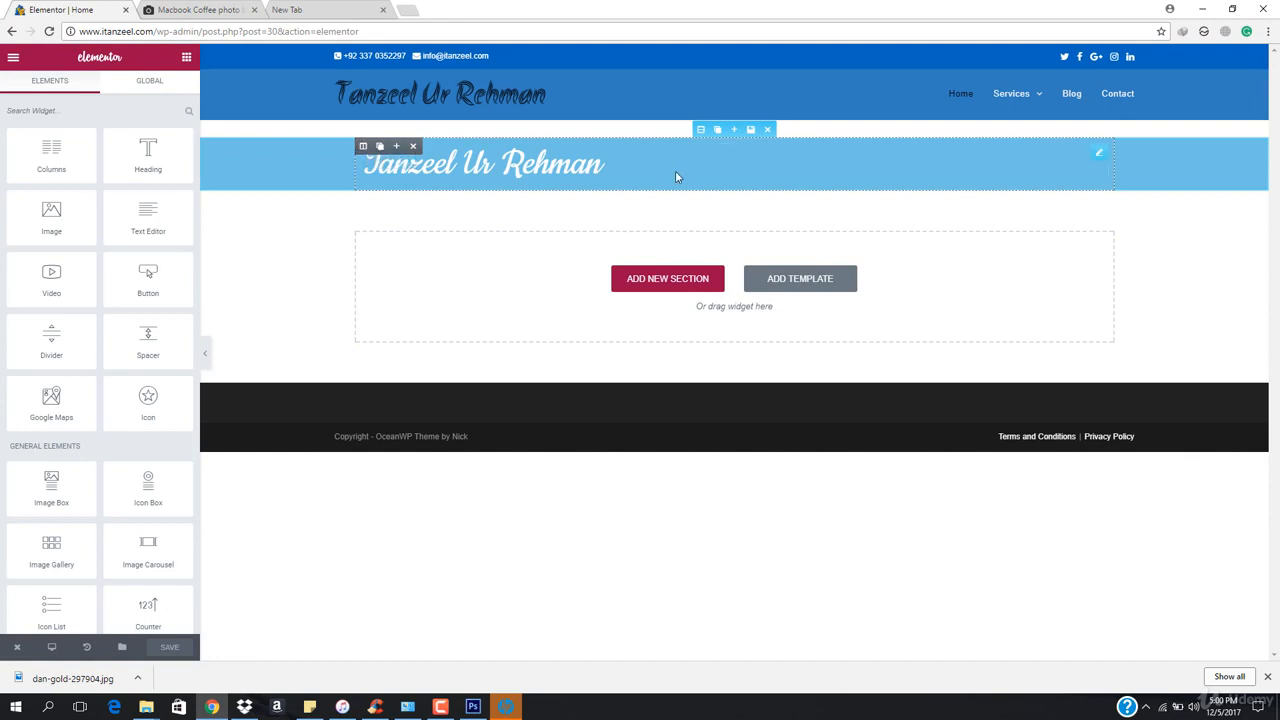
left_click(518, 170)
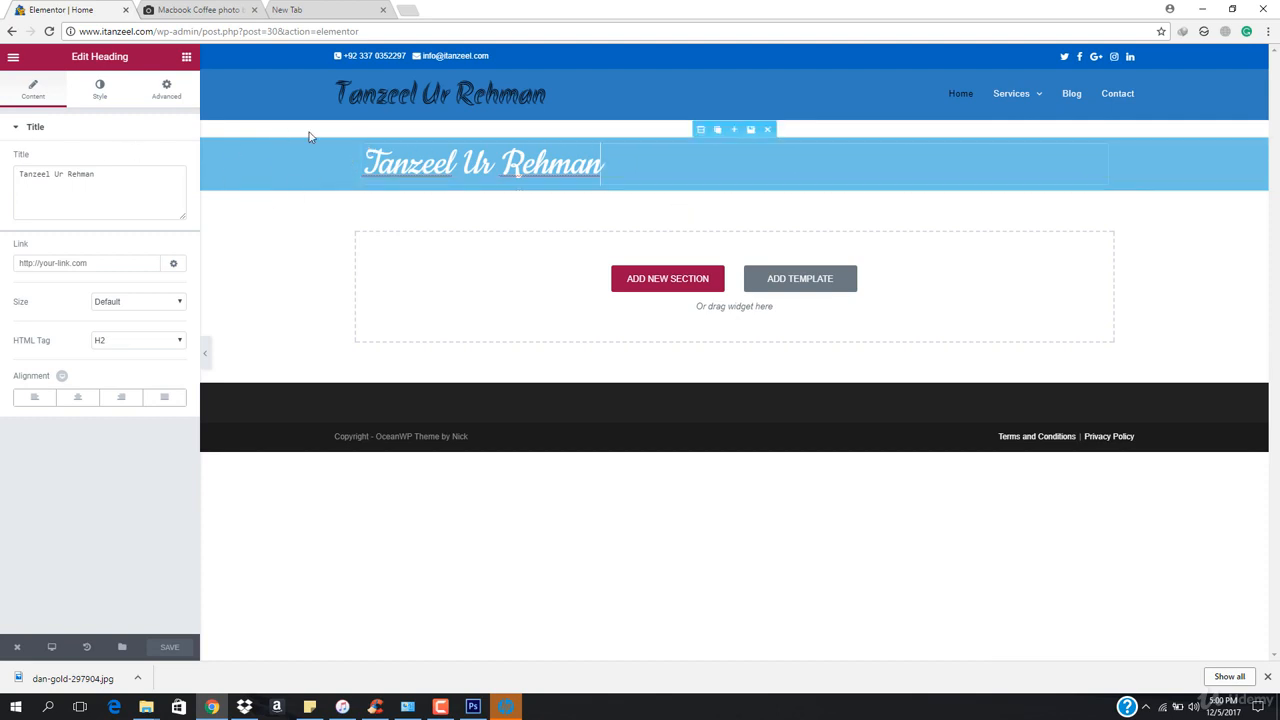
left_click(700, 130)
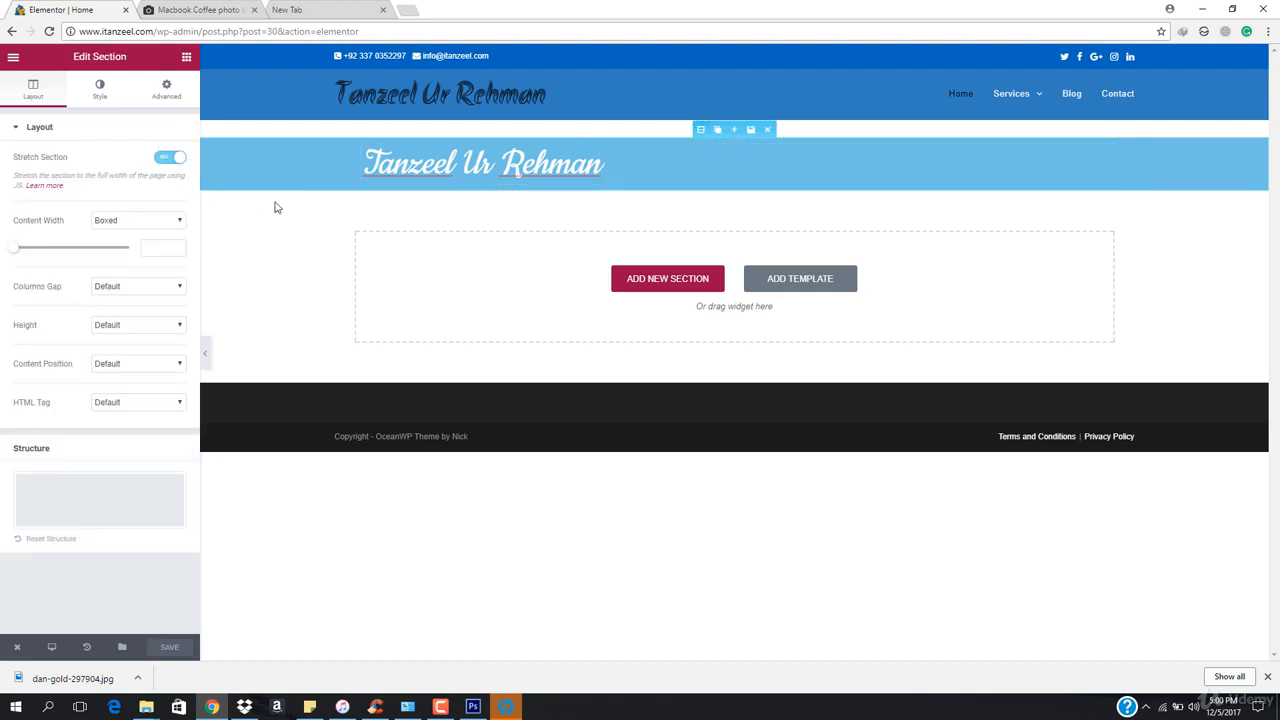
left_click(102, 92)
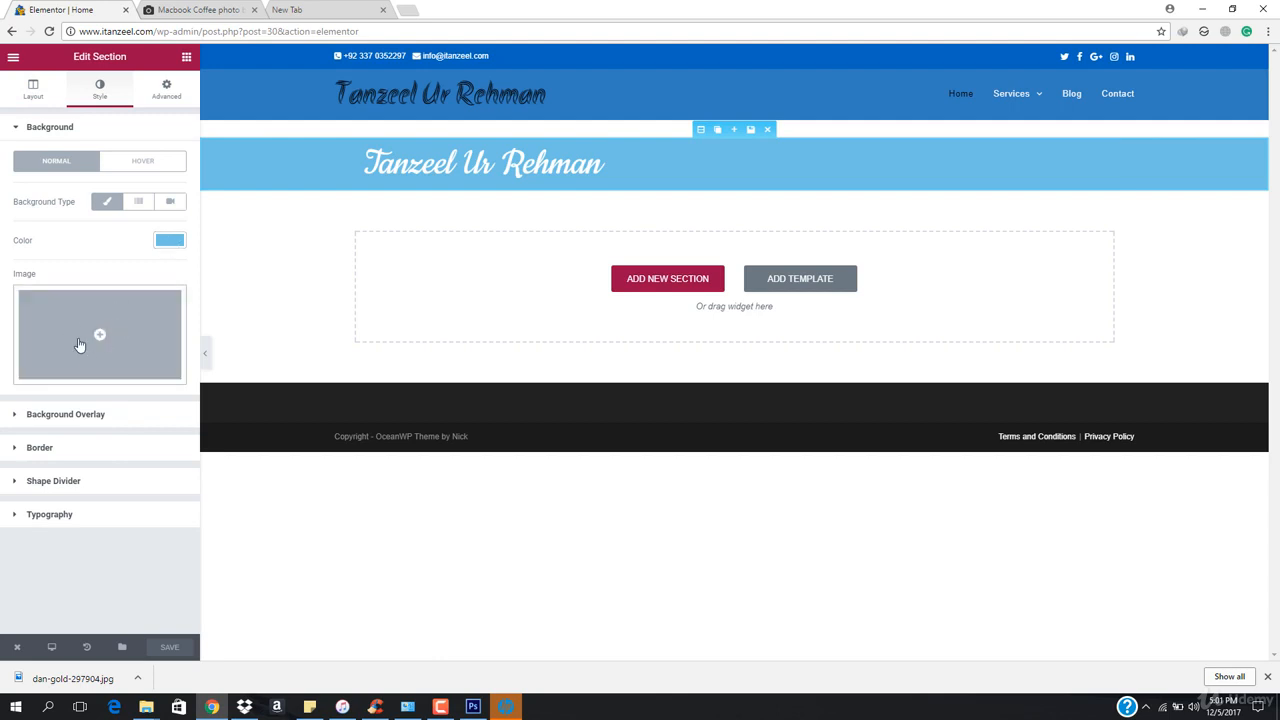
Upload Untitled-1 copy.JPG from the Desktop and insert it as the section's background image
left_click(88, 345)
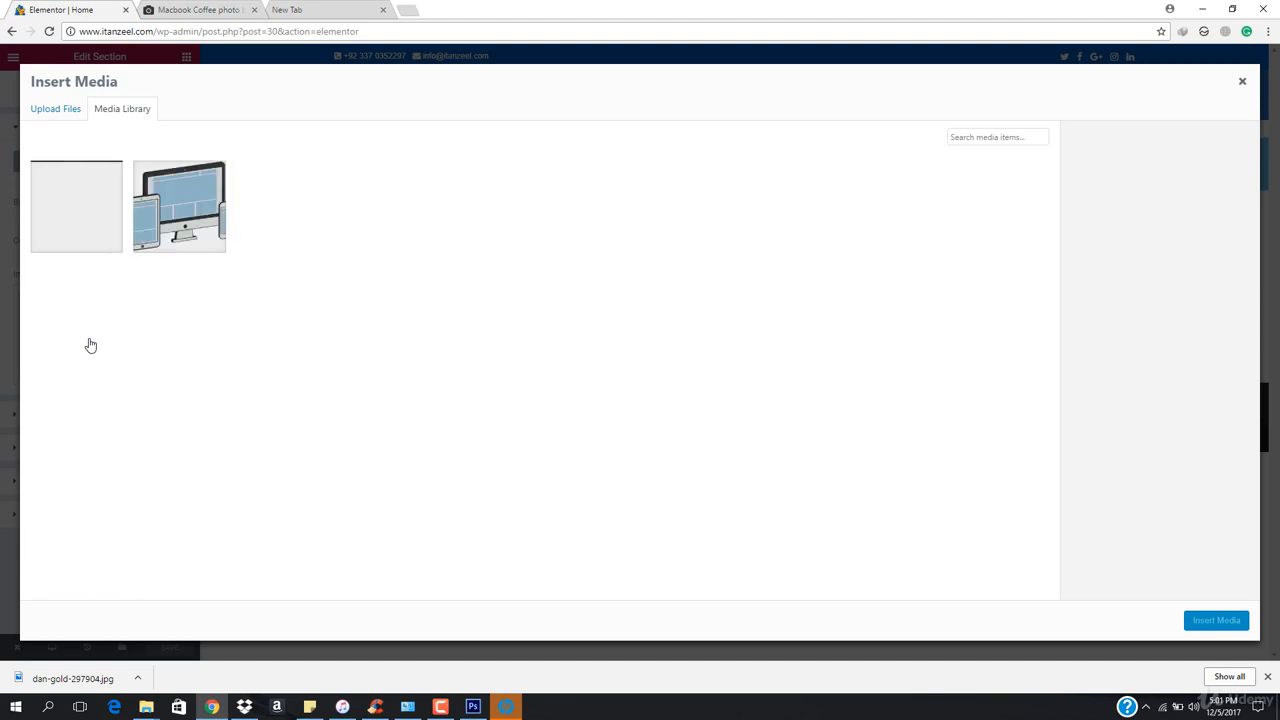
left_click(49, 110)
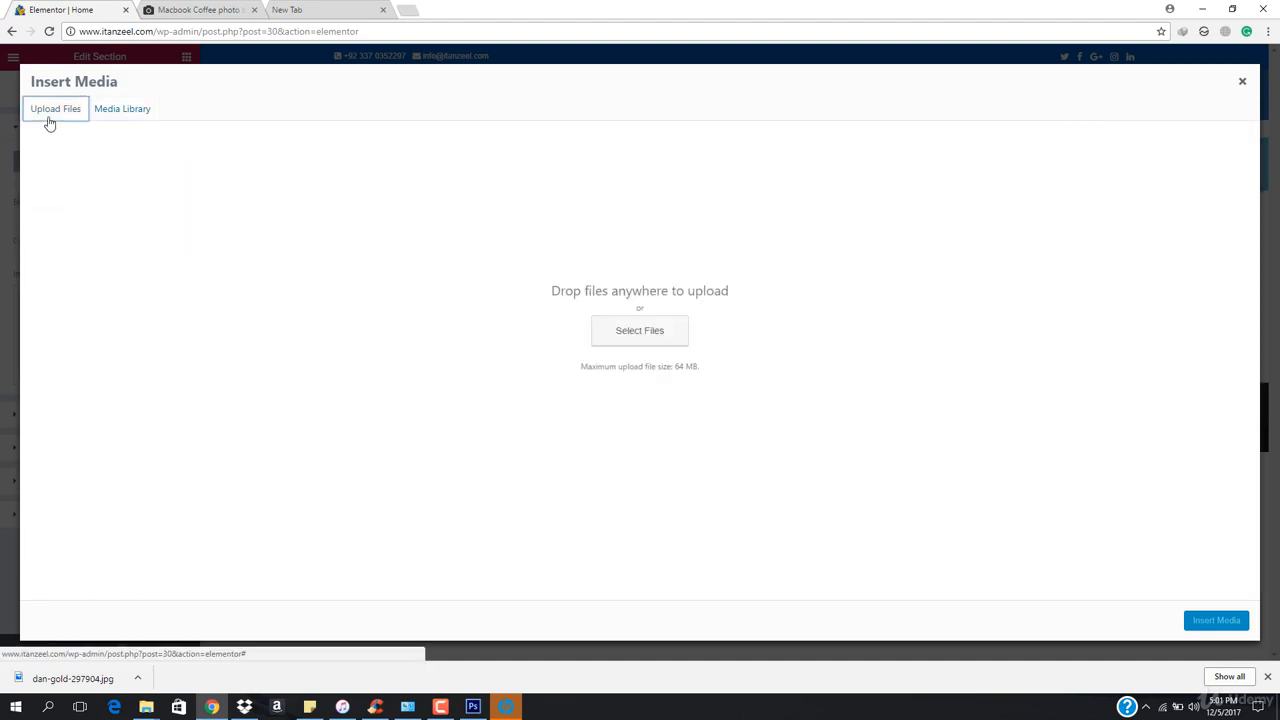
left_click(638, 331)
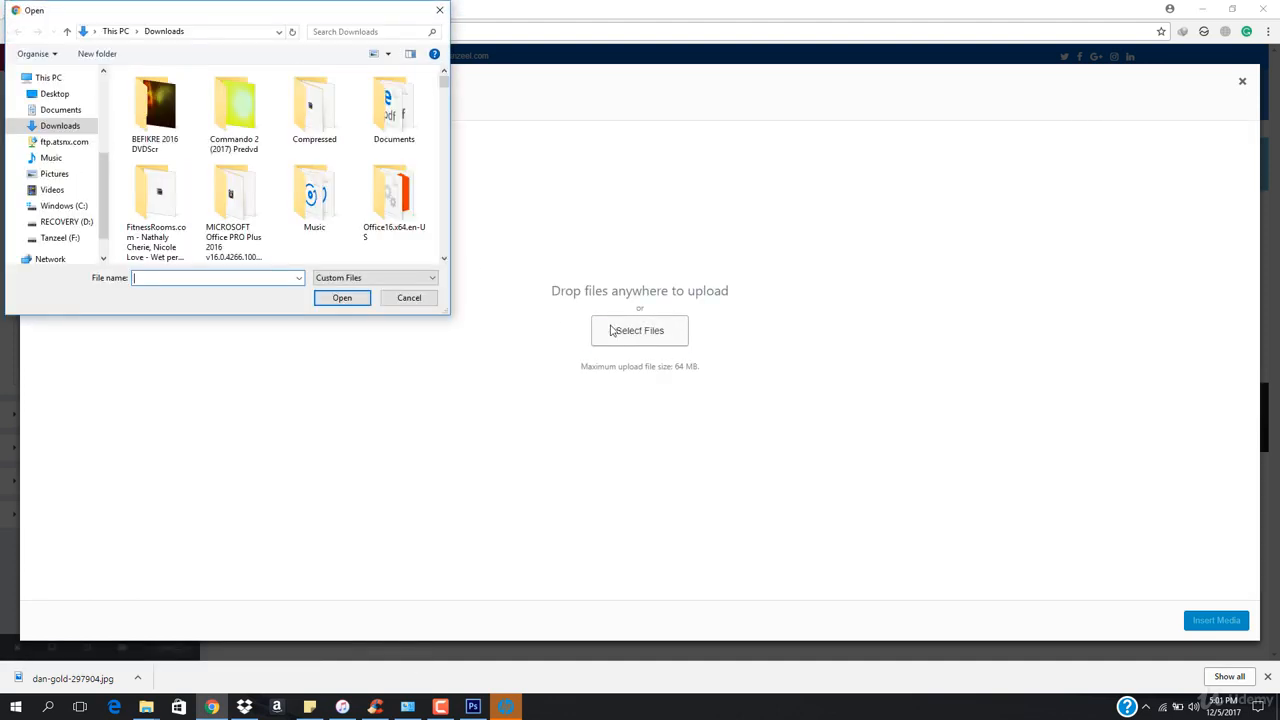
left_click(73, 98)
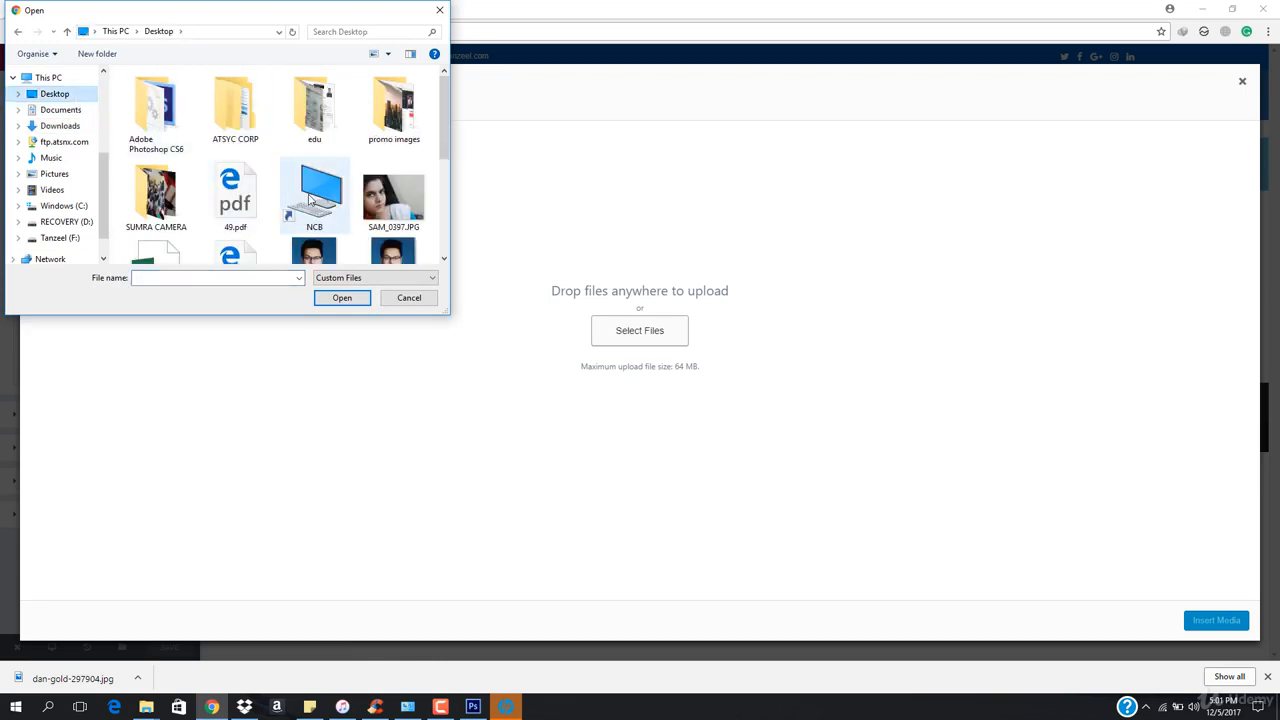
scroll(320, 180, "down", 5)
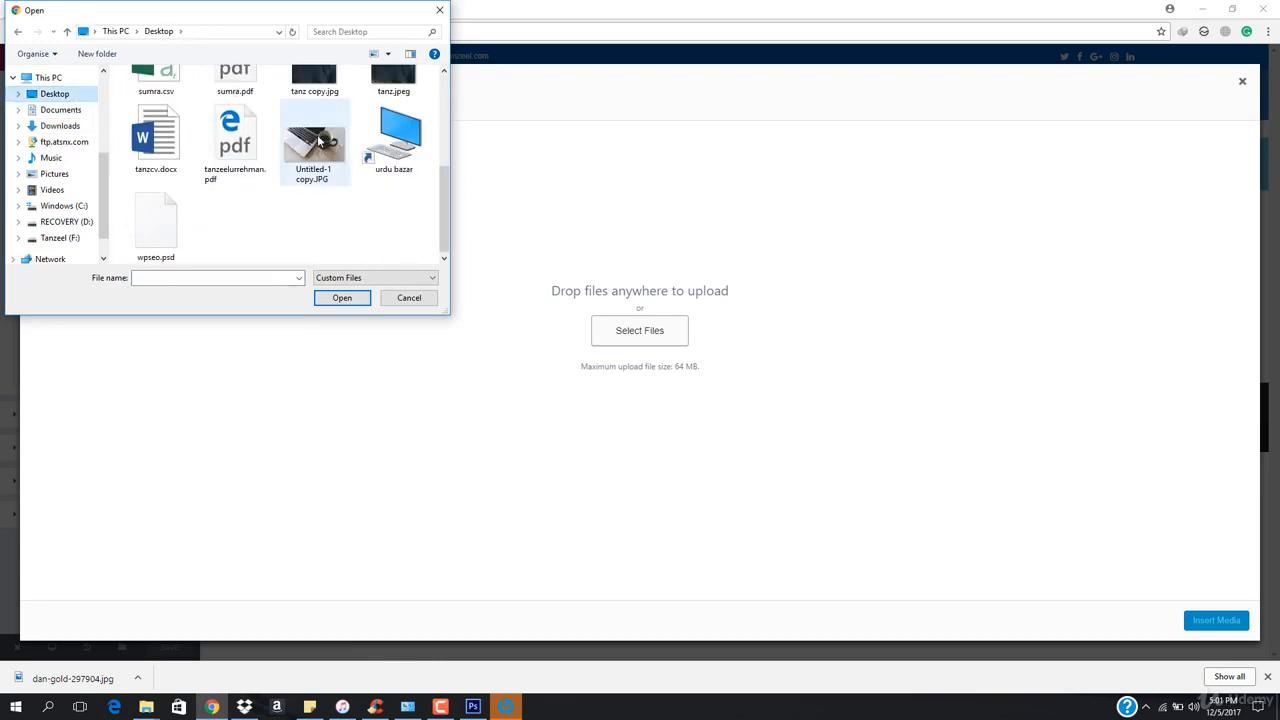
double_click(305, 155)
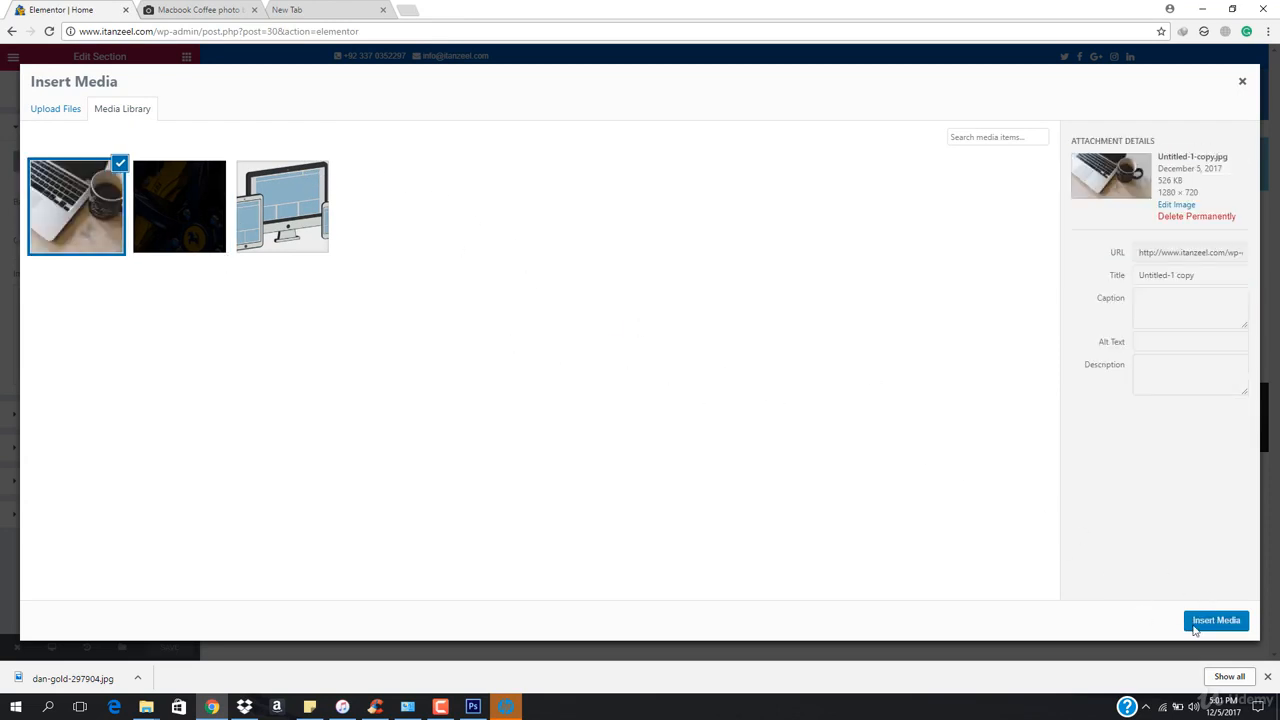
left_click(1216, 621)
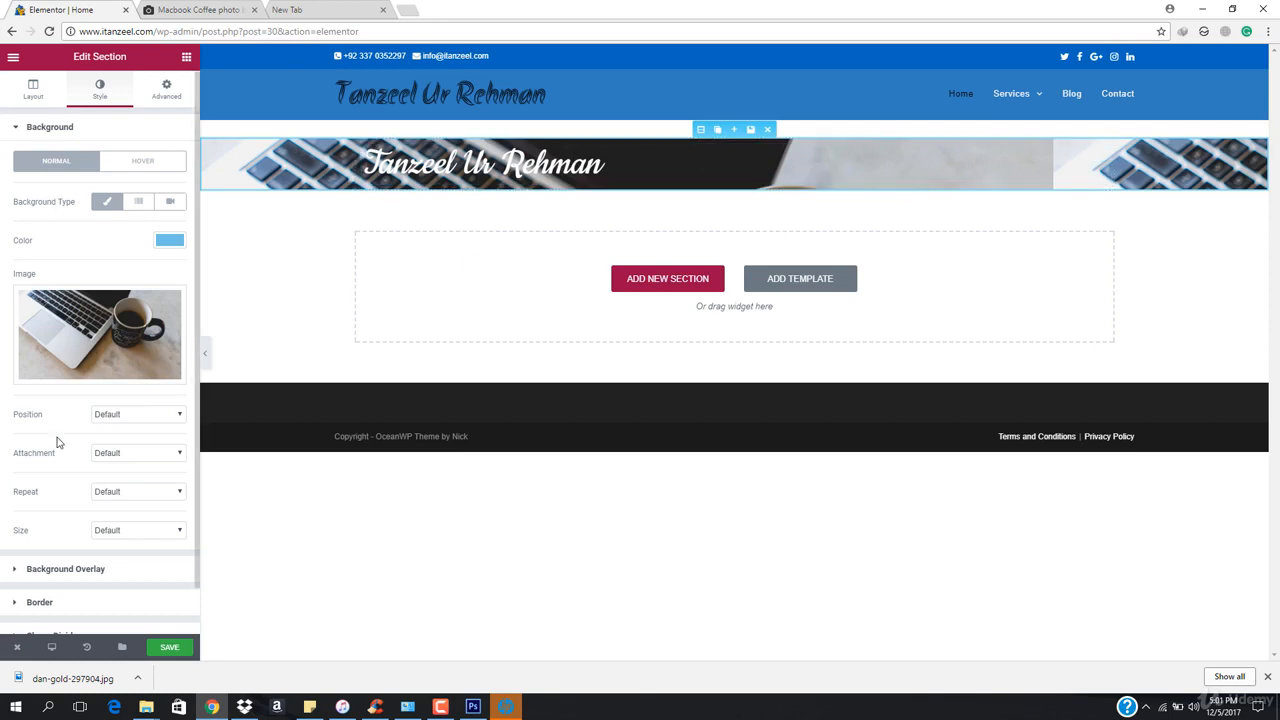
Set the section background attachment to Fixed, leaving position at Default
left_click(135, 415)
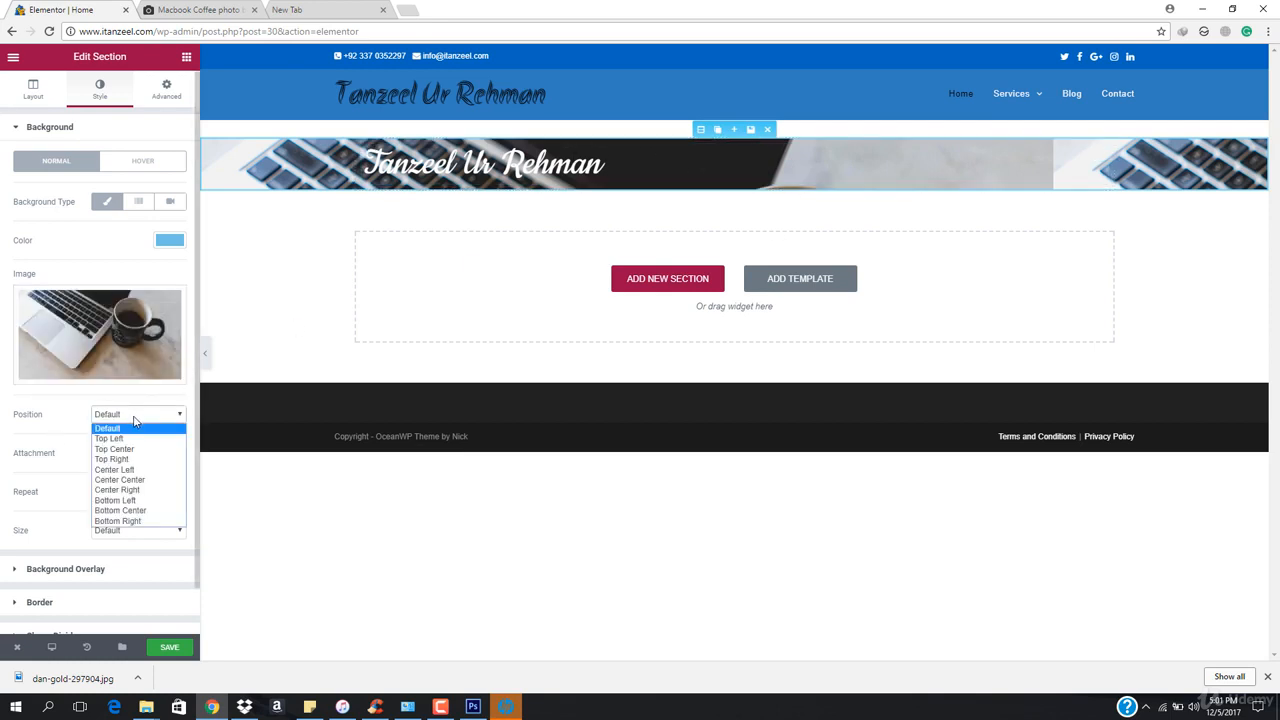
left_click(135, 419)
left_click(130, 453)
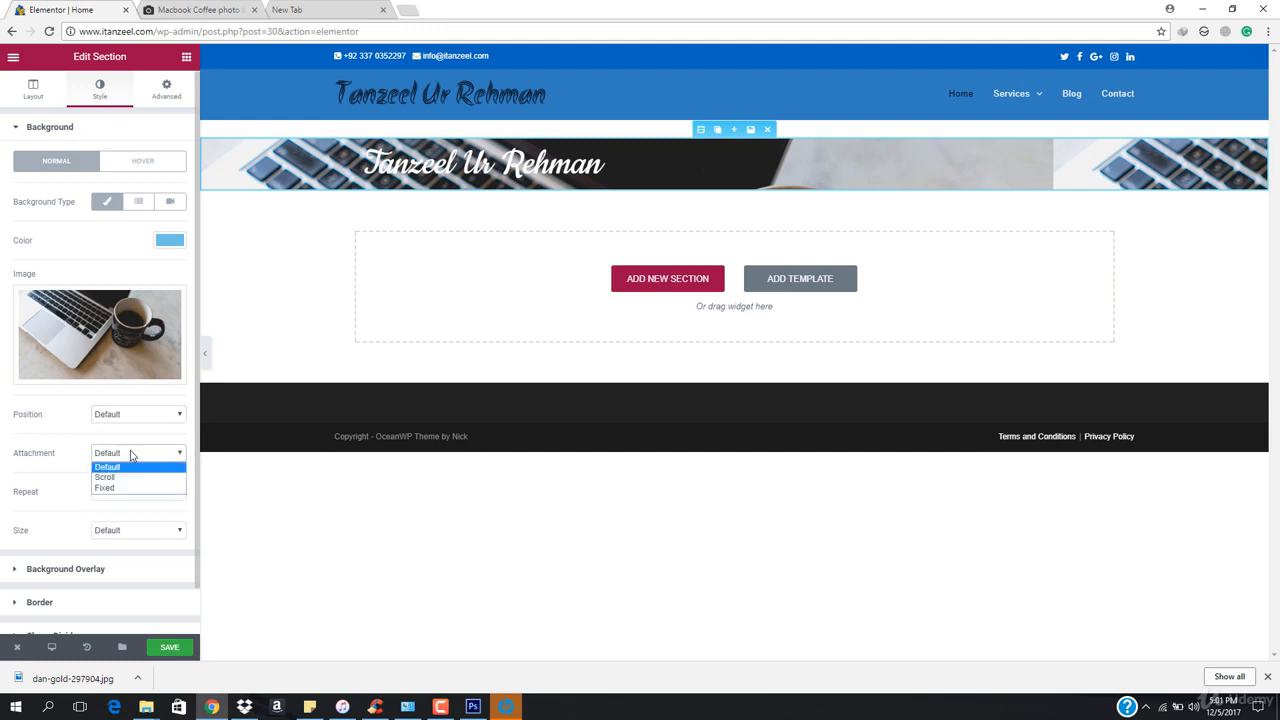
left_click(131, 488)
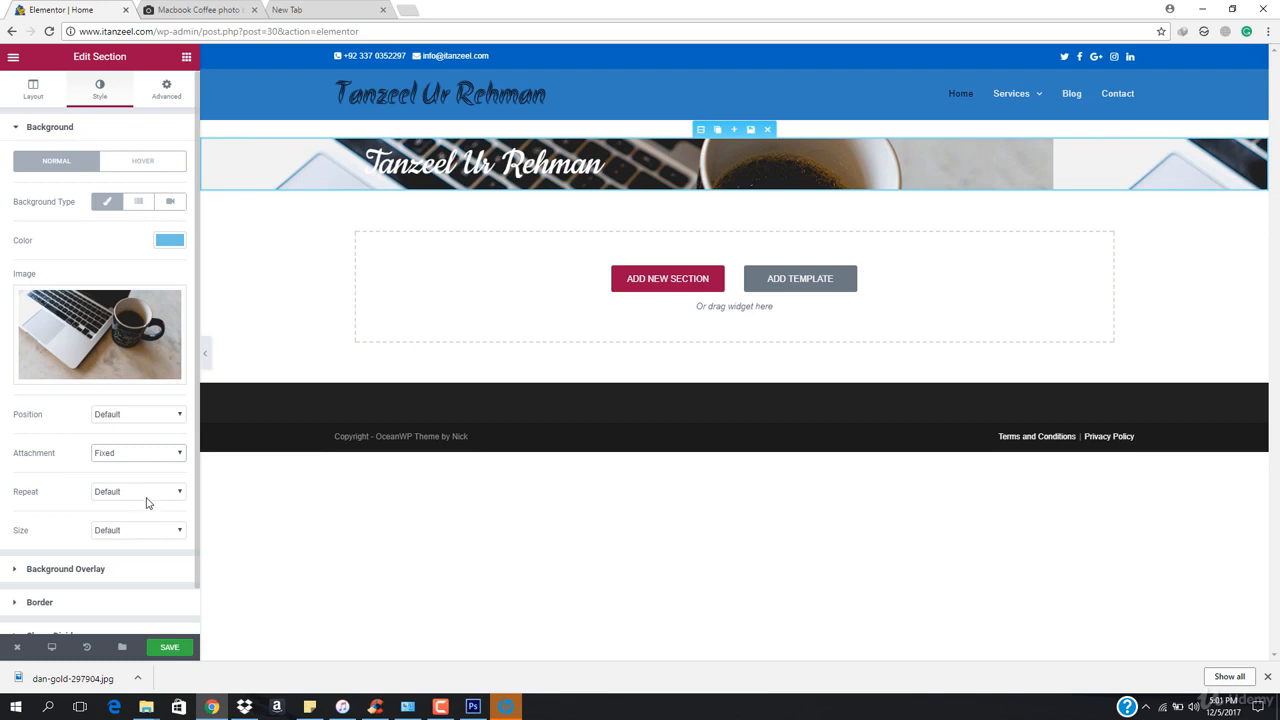
Set the background repeat to No-repeat and the background size to Cover
left_click(146, 502)
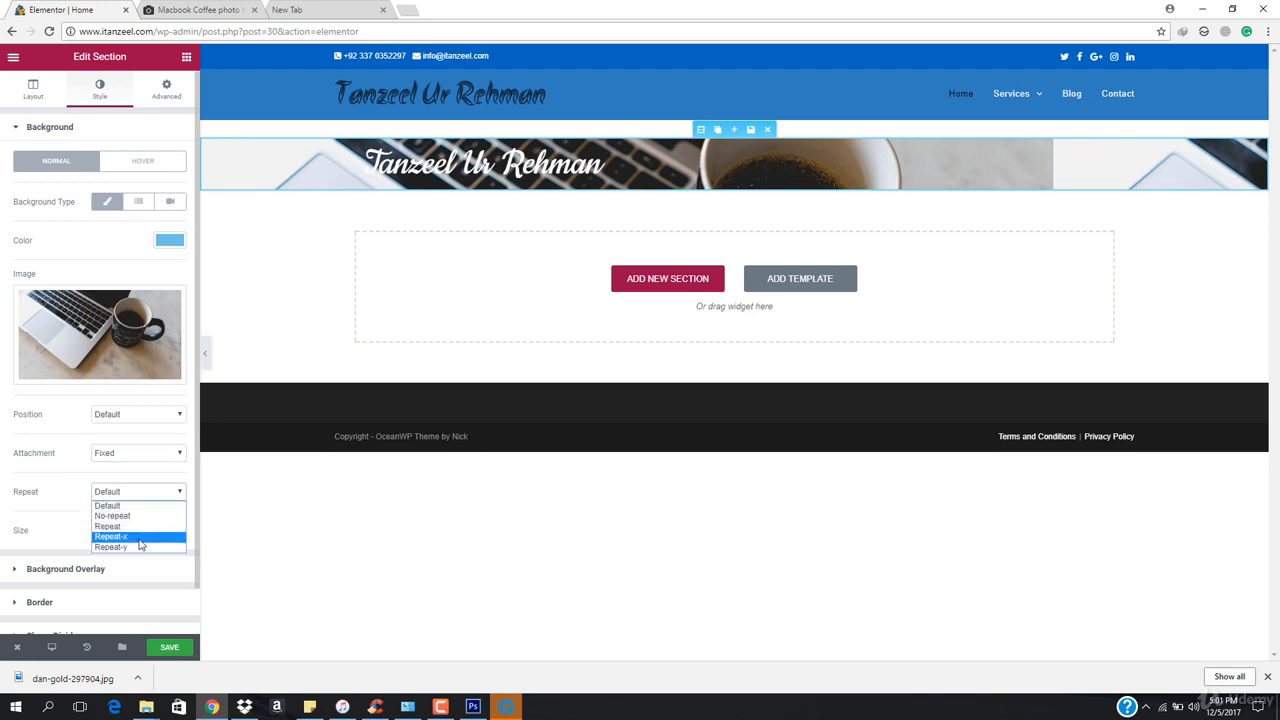
left_click(145, 517)
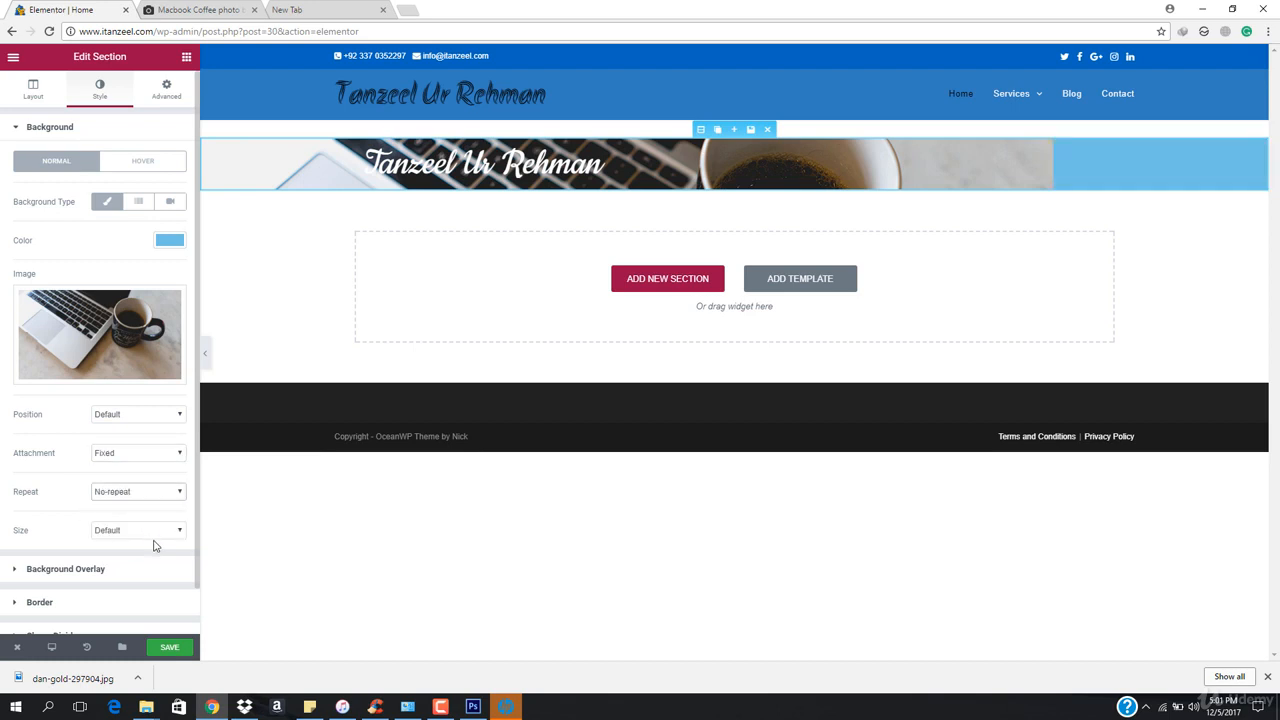
left_click(155, 540)
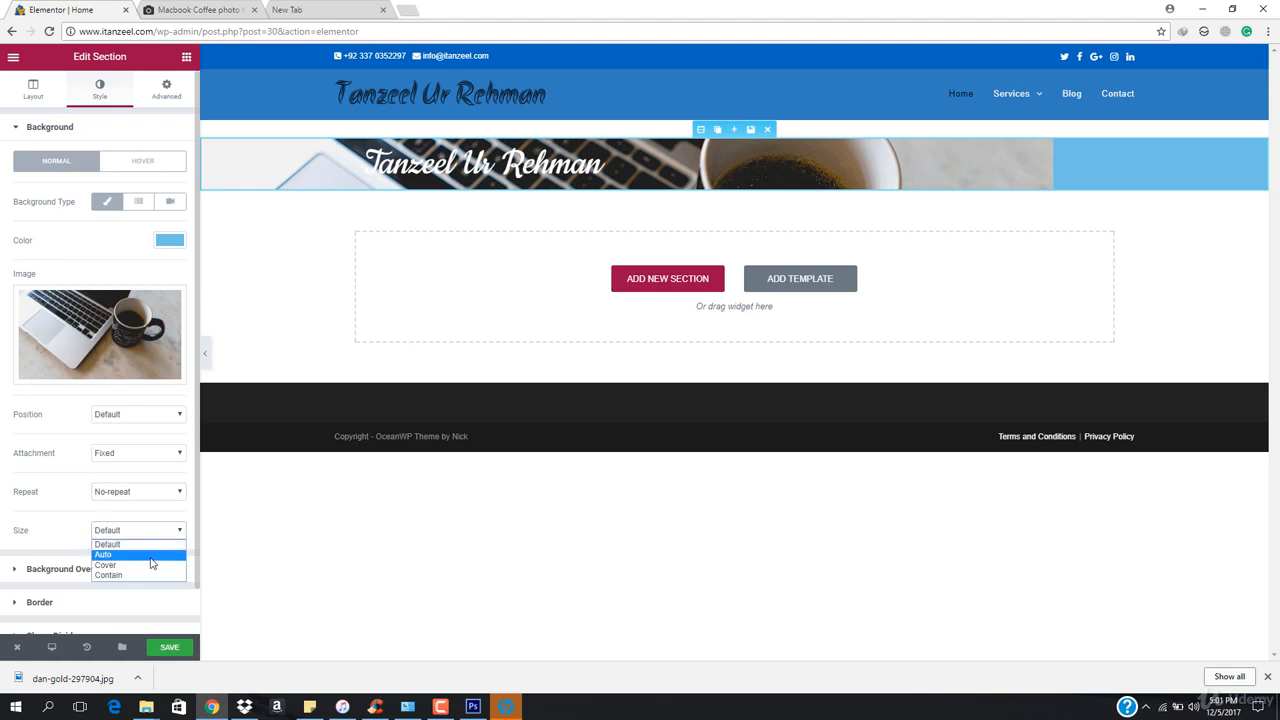
left_click(149, 566)
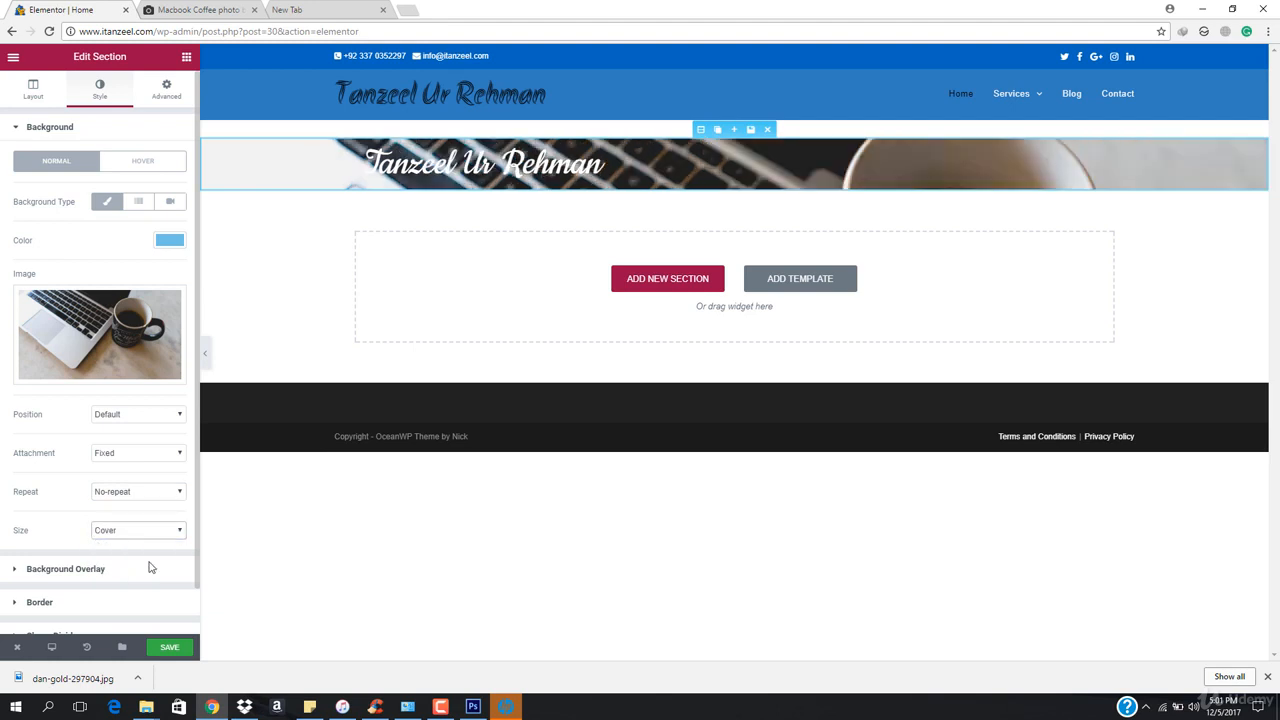
Set the section's layout content width to Full Width
left_click(32, 89)
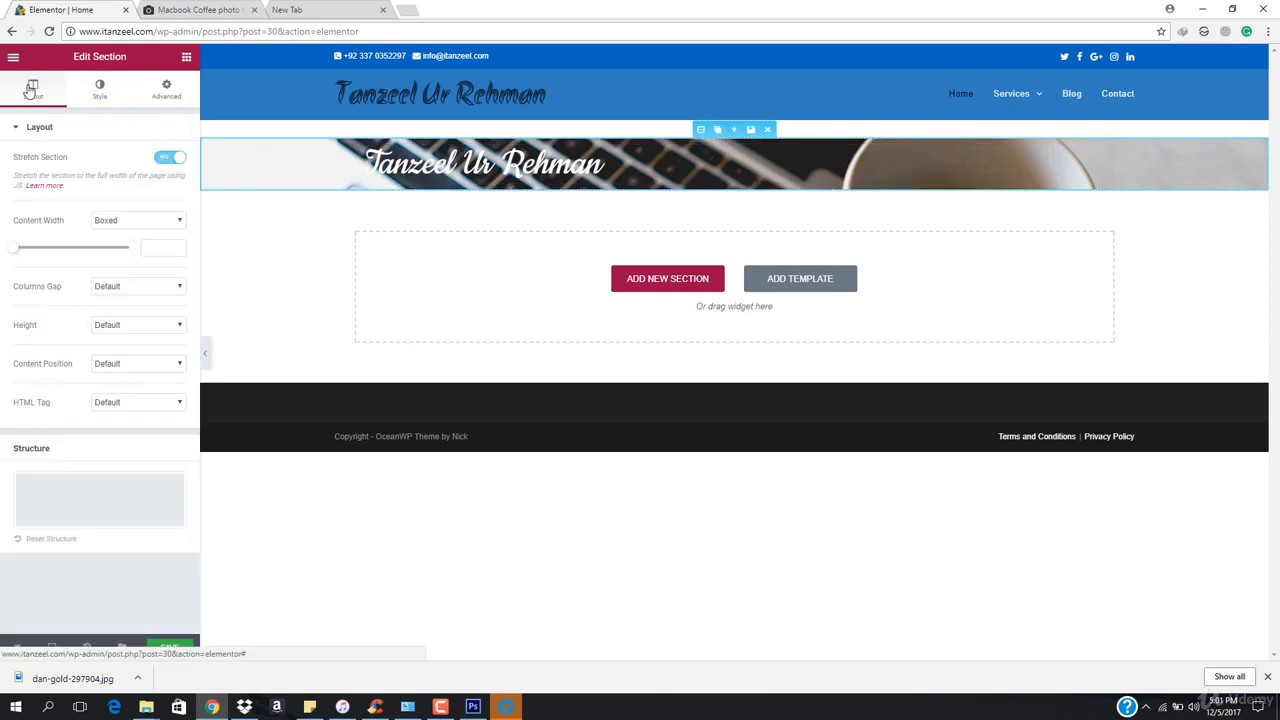
left_click(131, 222)
left_click(133, 246)
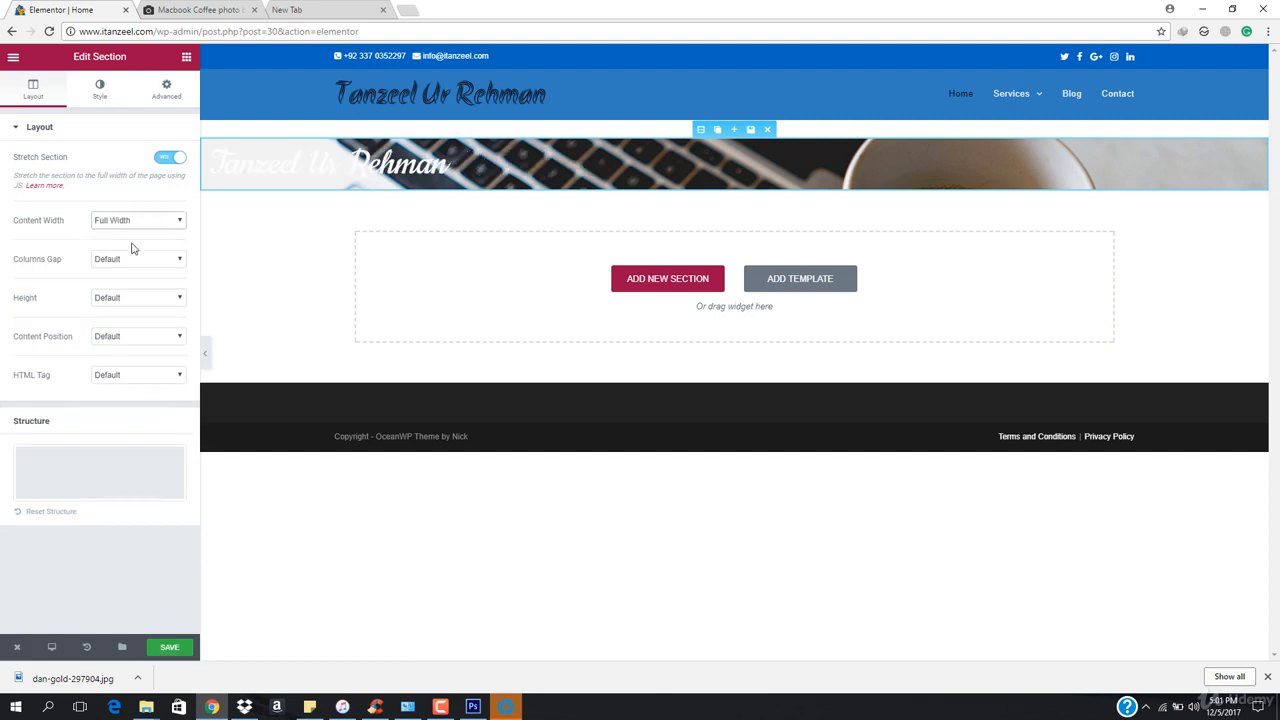
Set the section's content width to Boxed and its height to Fit To Screen
left_click(155, 224)
left_click(142, 235)
left_click(157, 327)
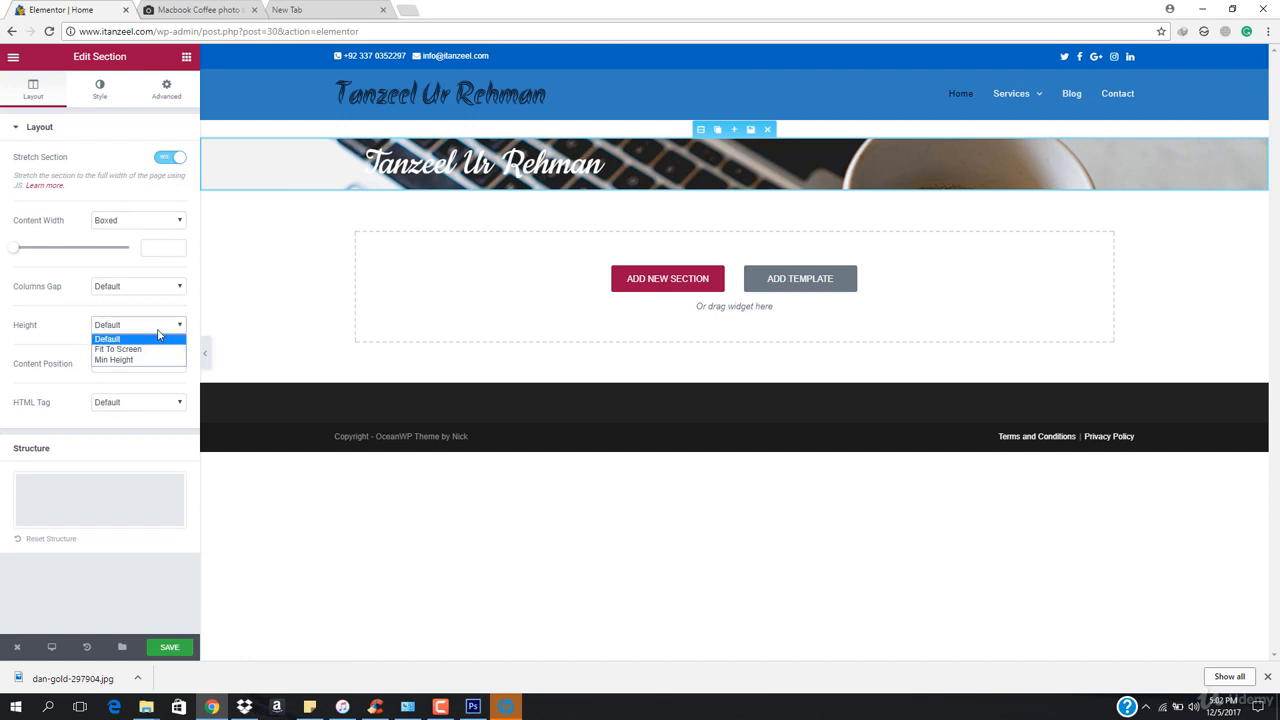
left_click(152, 350)
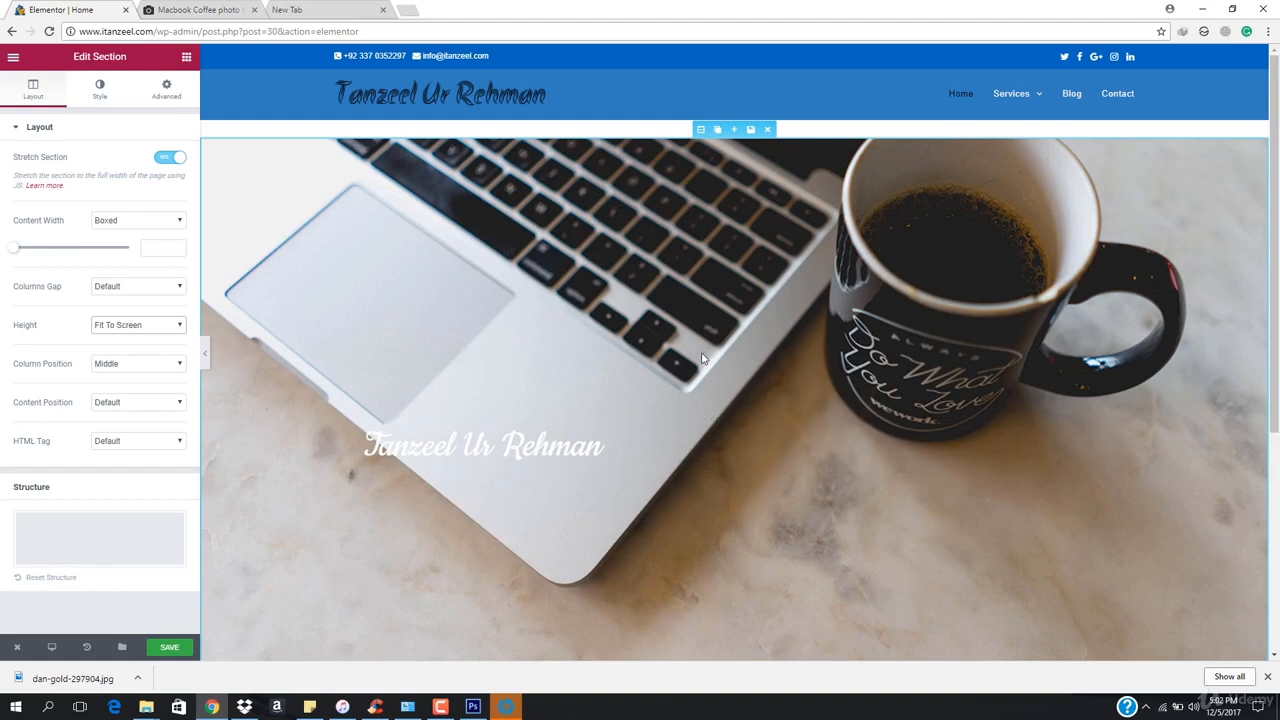
Set the section height to Min Height with a minimum height of 500 px
scroll(702, 358, "down", 2)
scroll(702, 358, "up", 2)
left_click(136, 325)
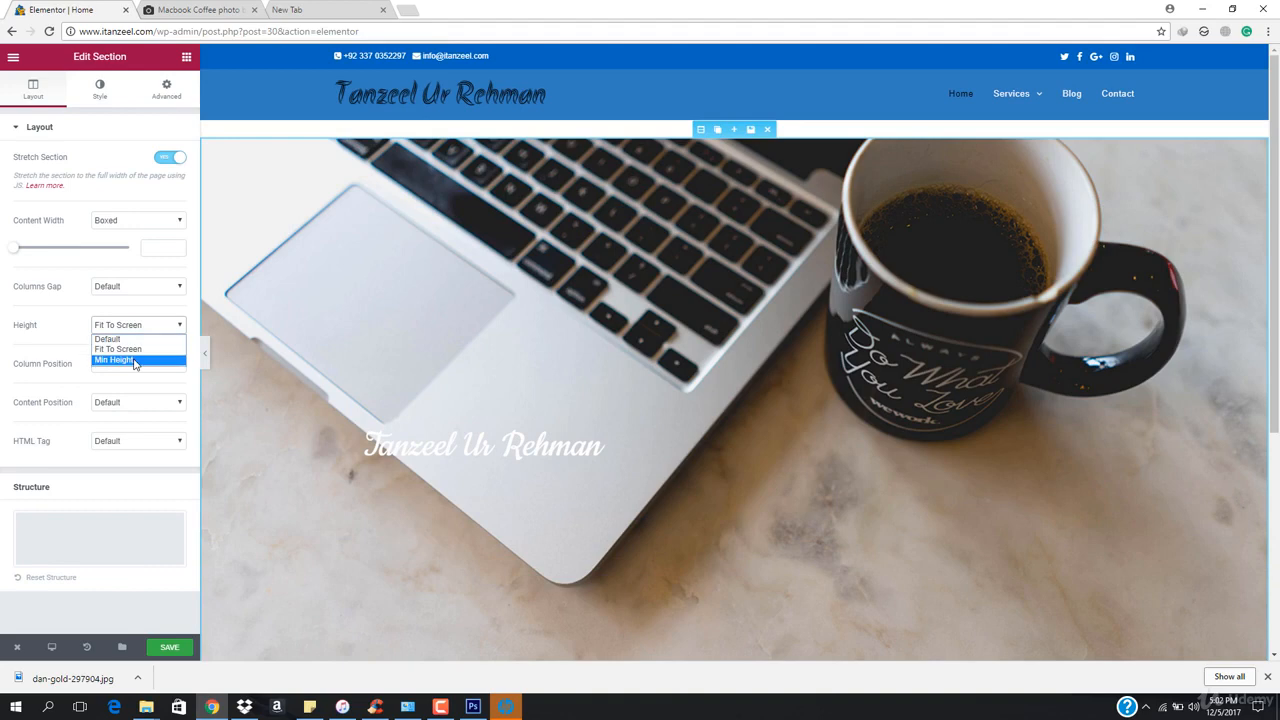
left_click(131, 358)
left_click_drag(43, 386, 56, 381)
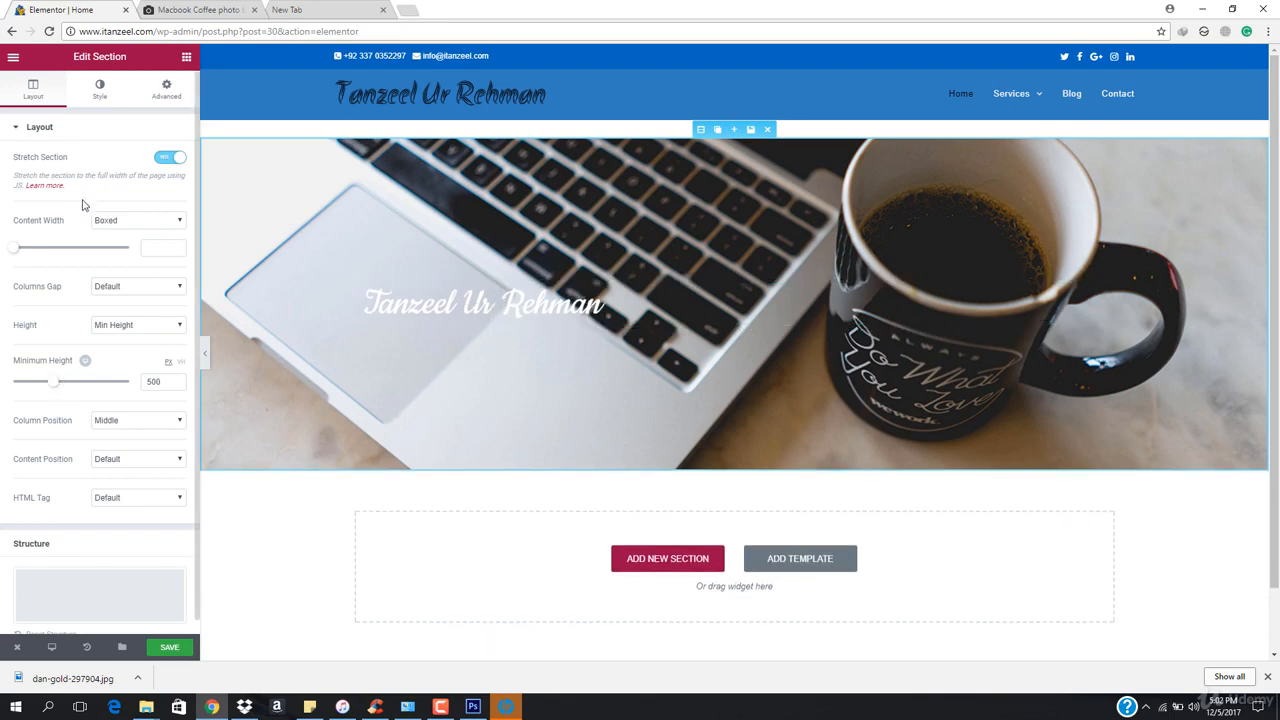
Scroll the page preview to examine how the fixed background behaves
left_click(100, 90)
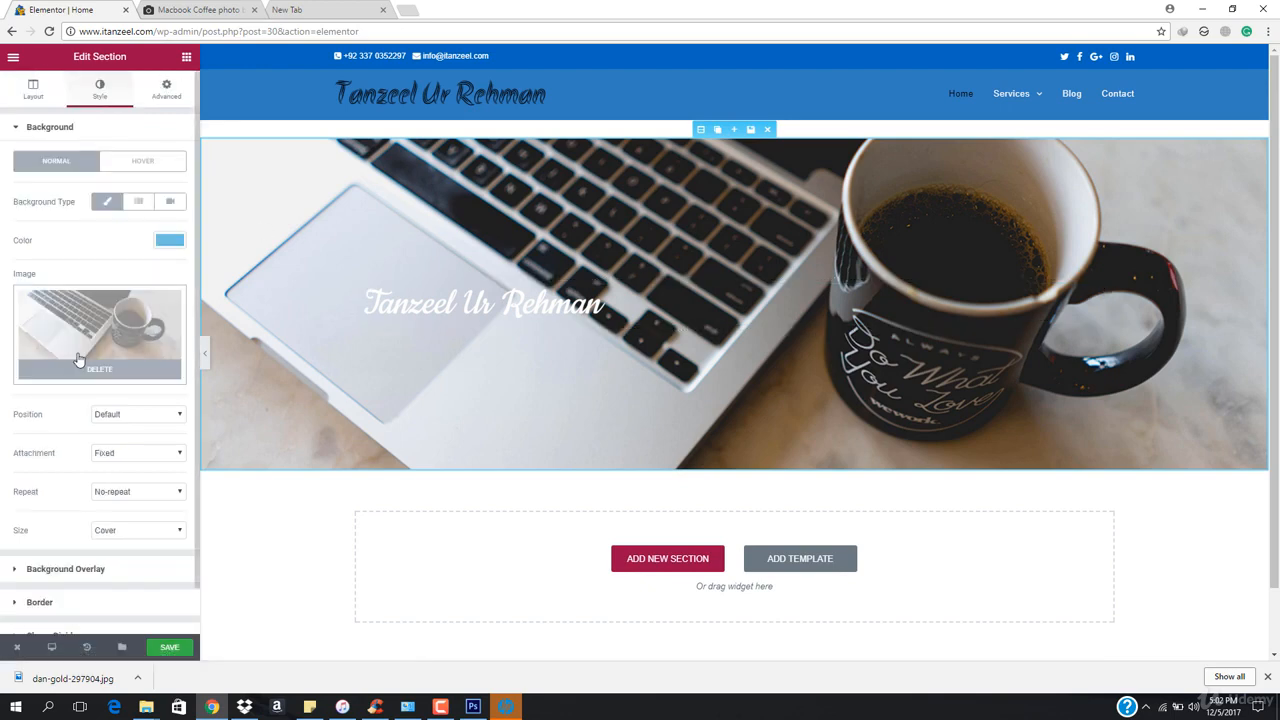
scroll(80, 380, "down", 1)
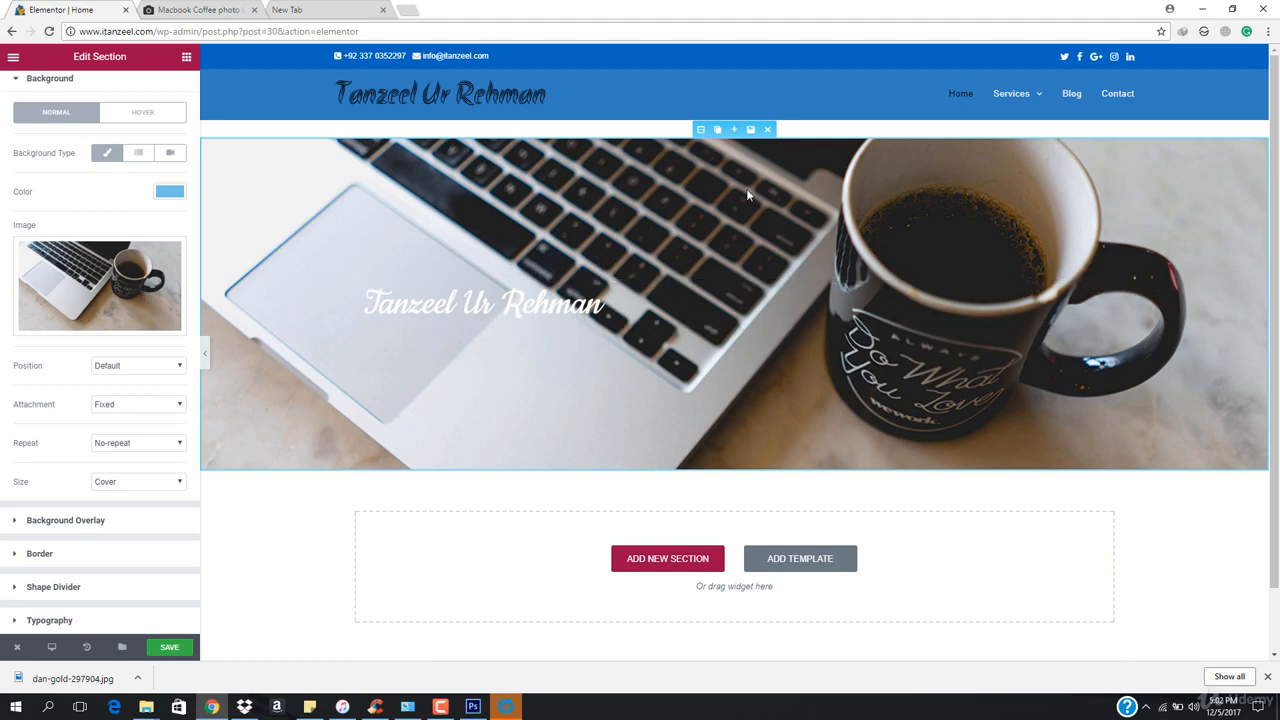
scroll(734, 178, "down", 2)
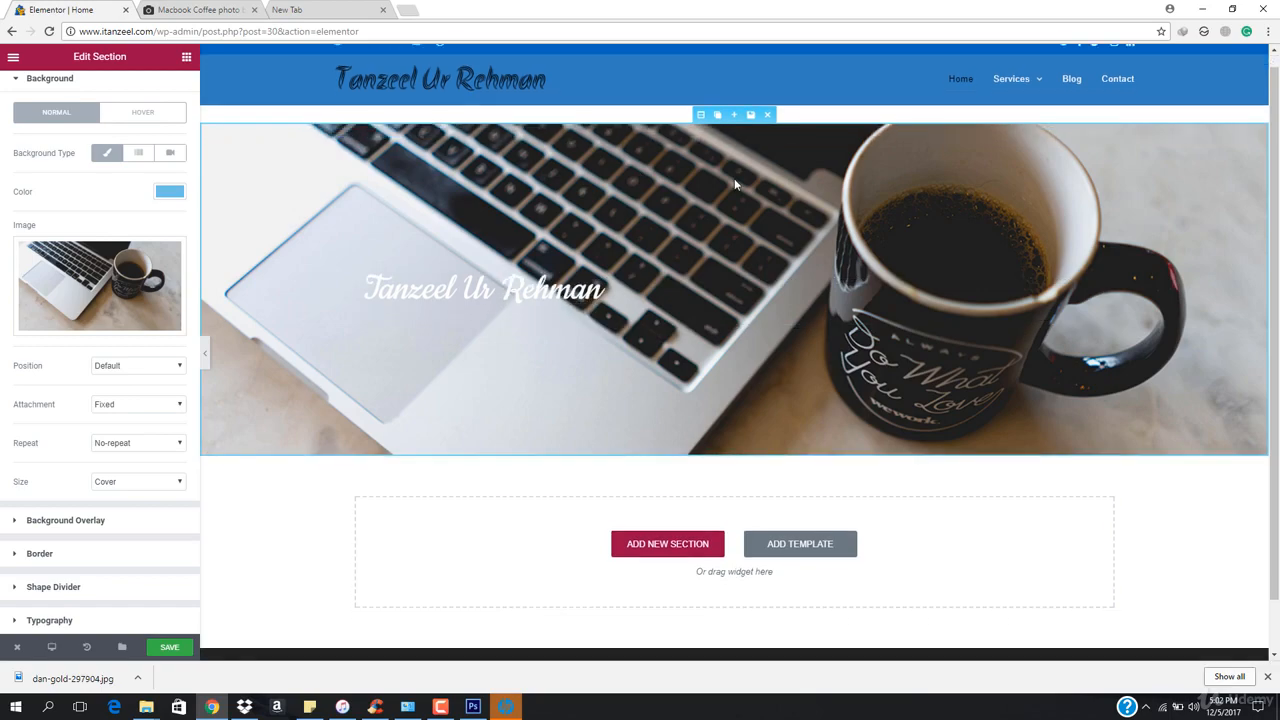
scroll(734, 178, "up", 2)
scroll(734, 178, "down", 2)
scroll(734, 180, "up", 2)
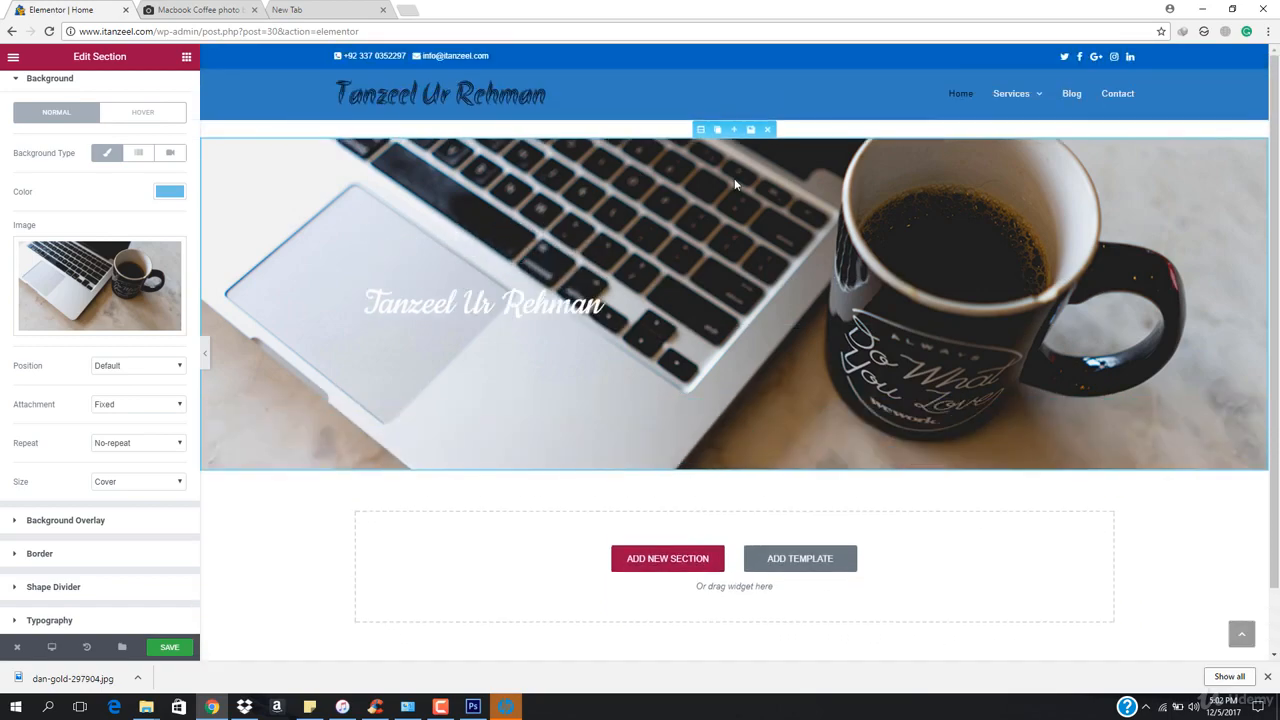
scroll(734, 180, "down", 1)
scroll(734, 180, "up", 1)
scroll(734, 182, "down", 2)
scroll(734, 182, "up", 2)
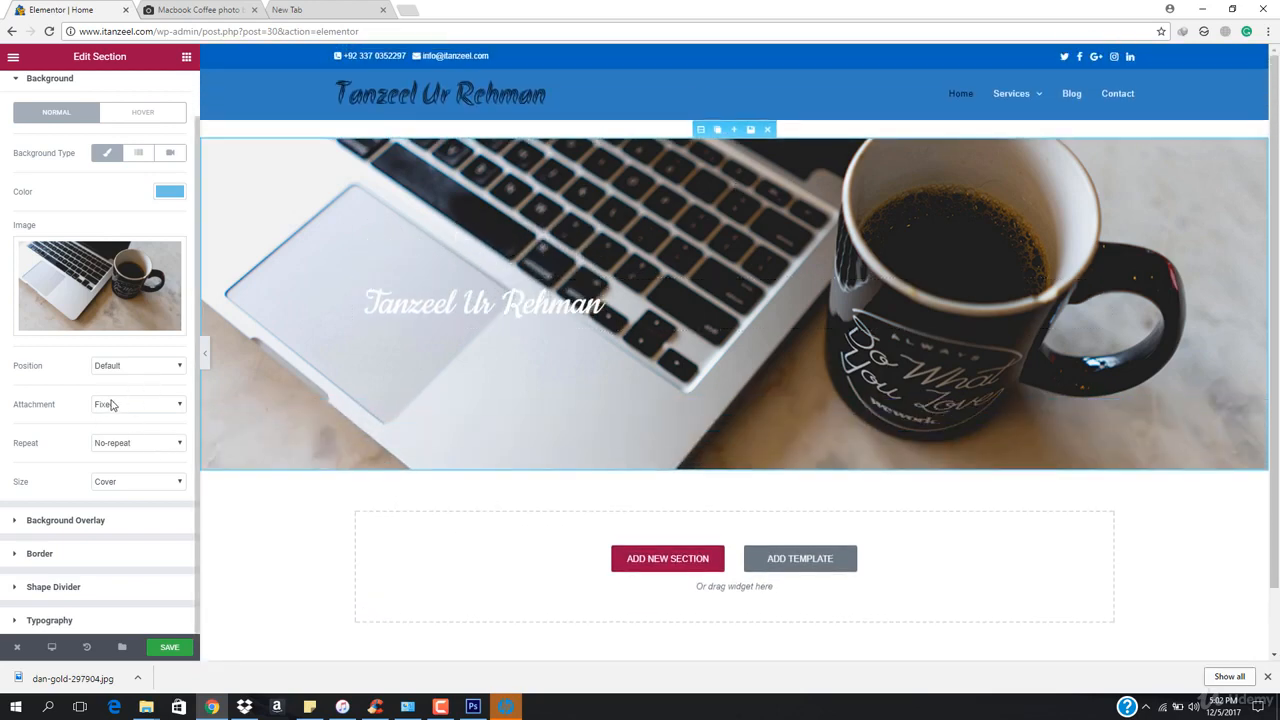
Set the section background repeat back to Default
left_click(133, 450)
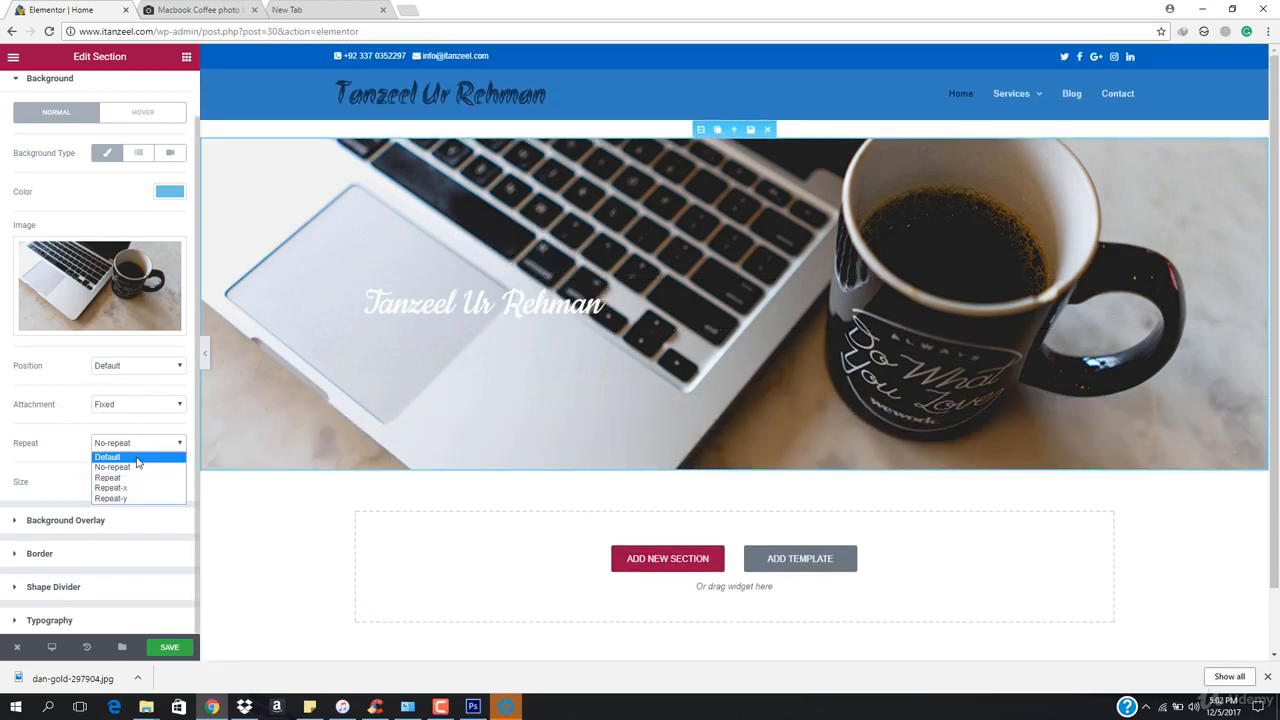
left_click(110, 457)
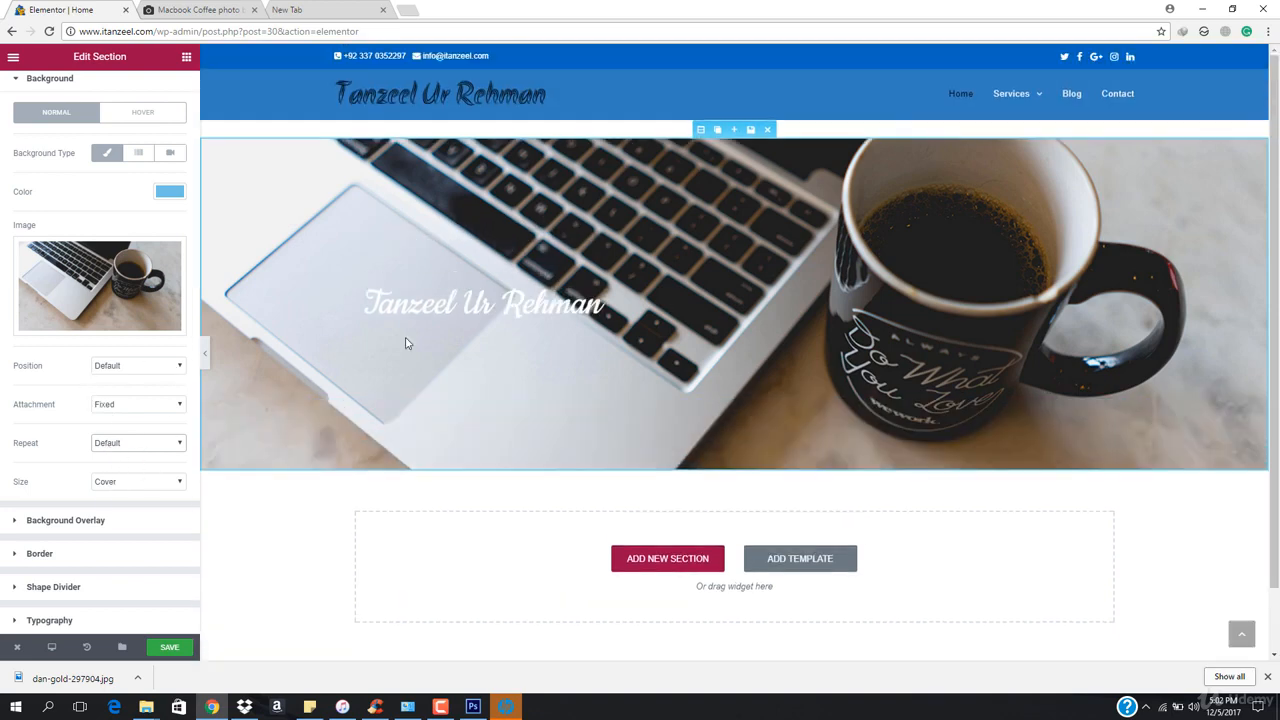
Enable a classic background overlay for the section and pick a green overlay colour
left_click(60, 527)
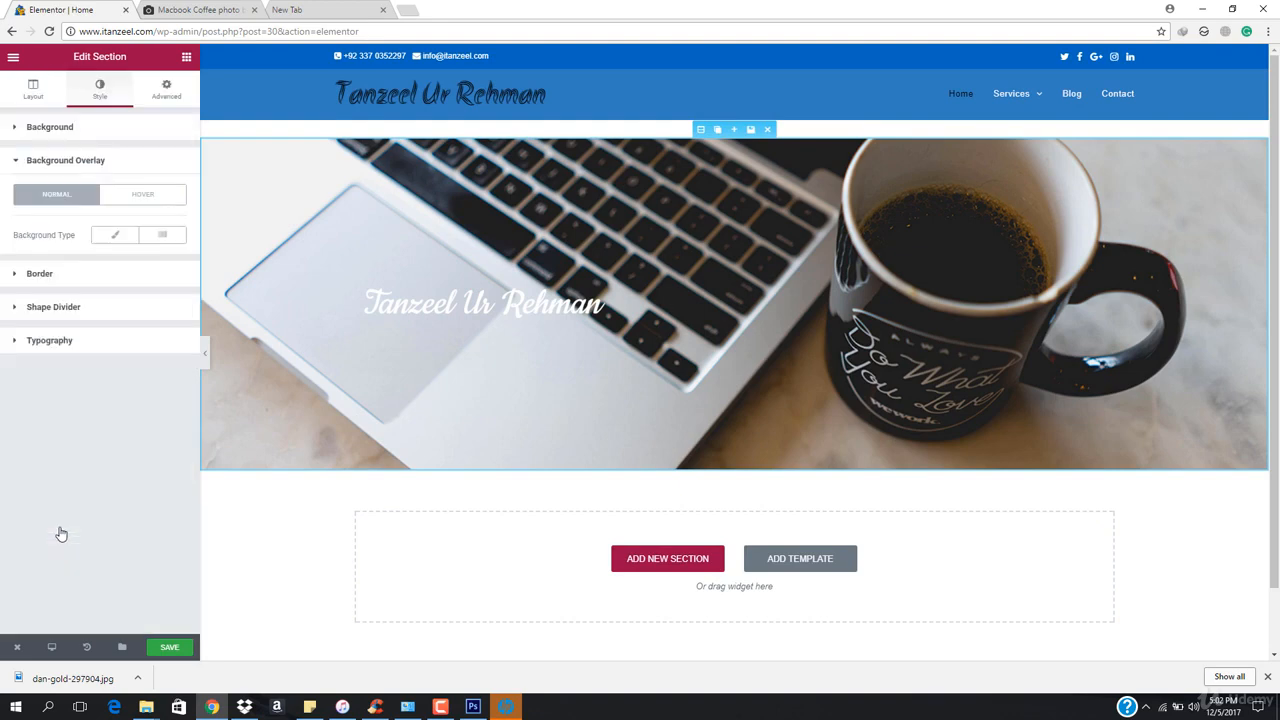
left_click(113, 238)
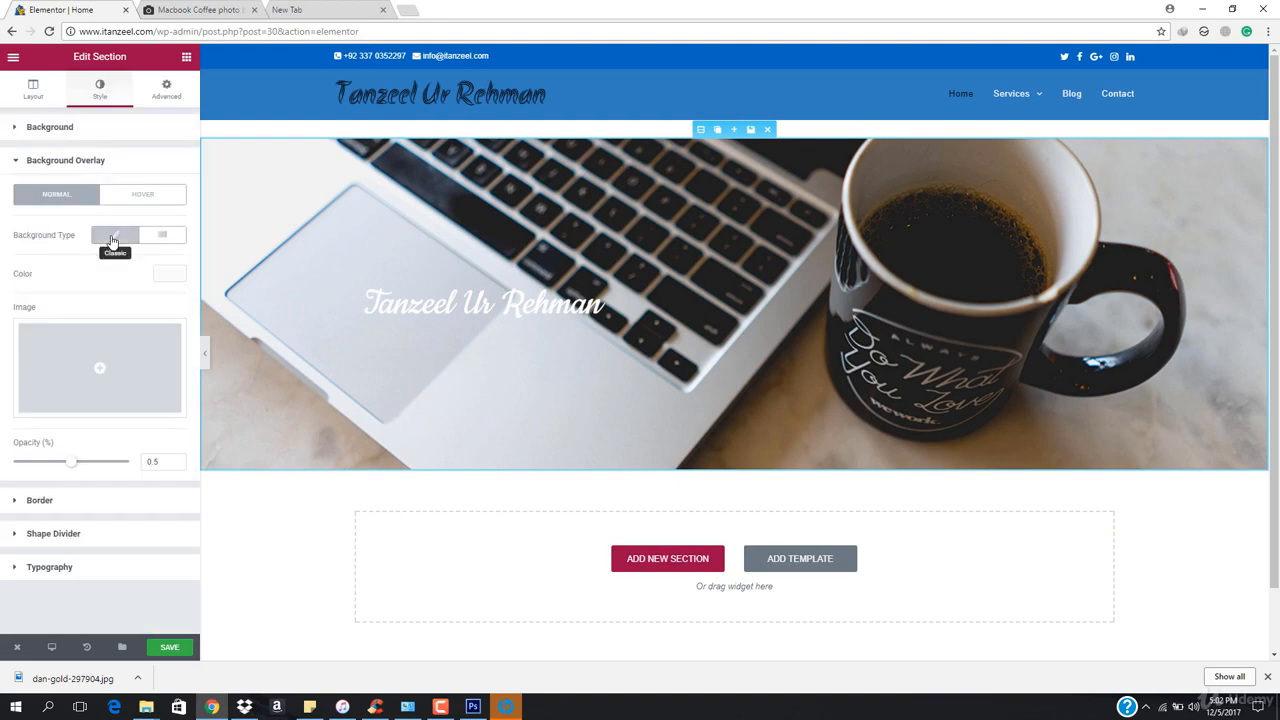
left_click(167, 276)
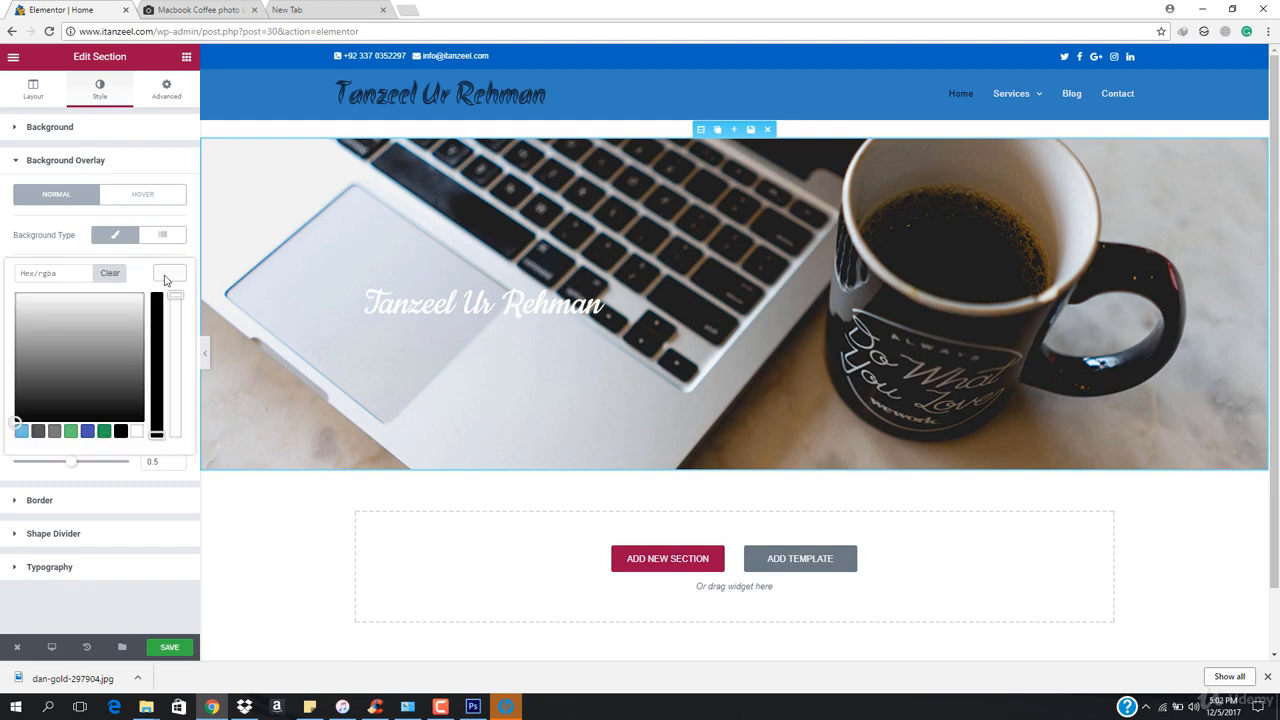
left_click(88, 431)
left_click(105, 434)
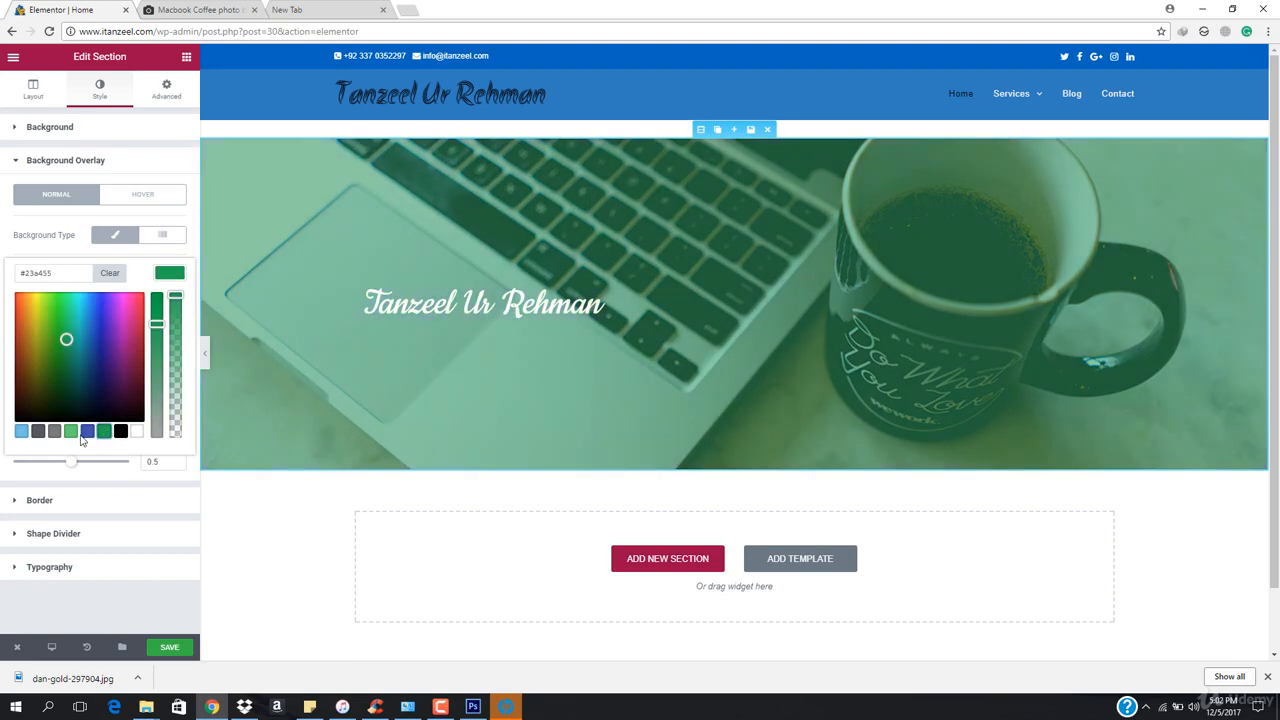
Change the overlay colour to a blue, #2263e5
left_click(21, 431)
mouse_move(101, 325)
left_mouse_down()
mouse_move(112, 308)
mouse_move(93, 309)
left_mouse_up()
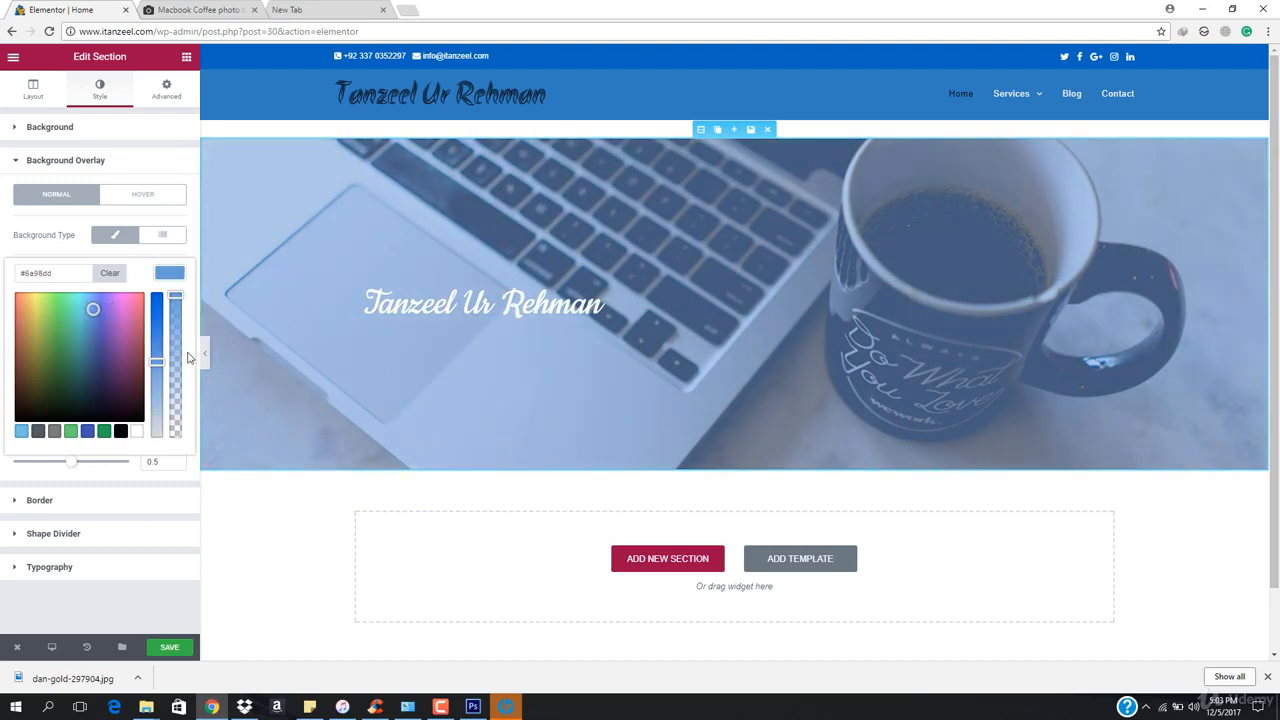
left_click_drag(157, 358, 159, 315)
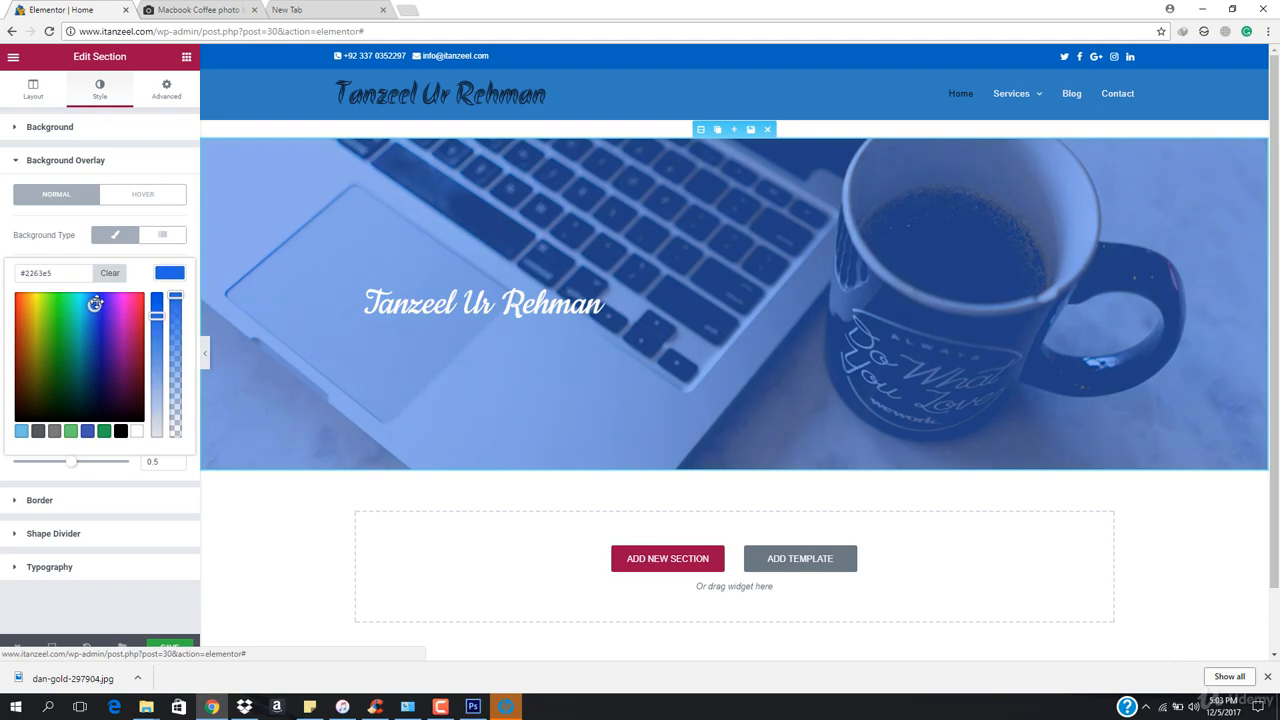
left_click_drag(95, 304, 92, 310)
Preview the header without the editor panel and compare it with the original photo tab
left_click(206, 354)
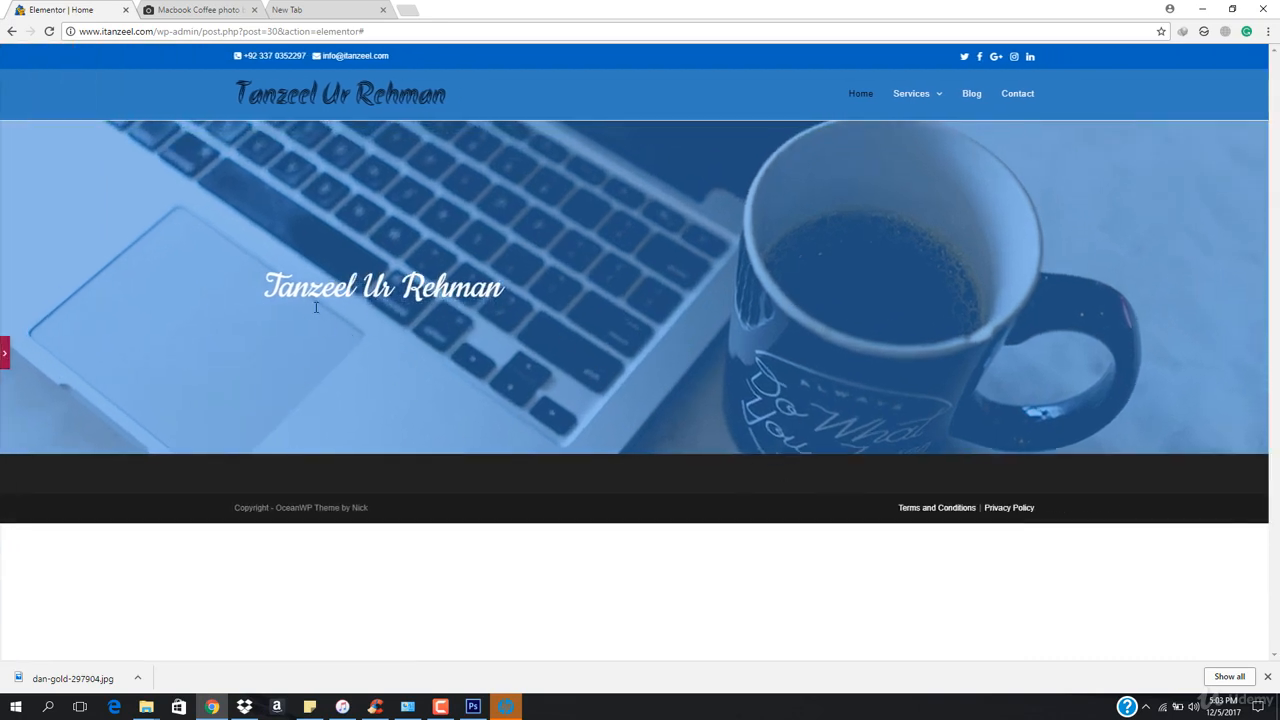
left_click(4, 354)
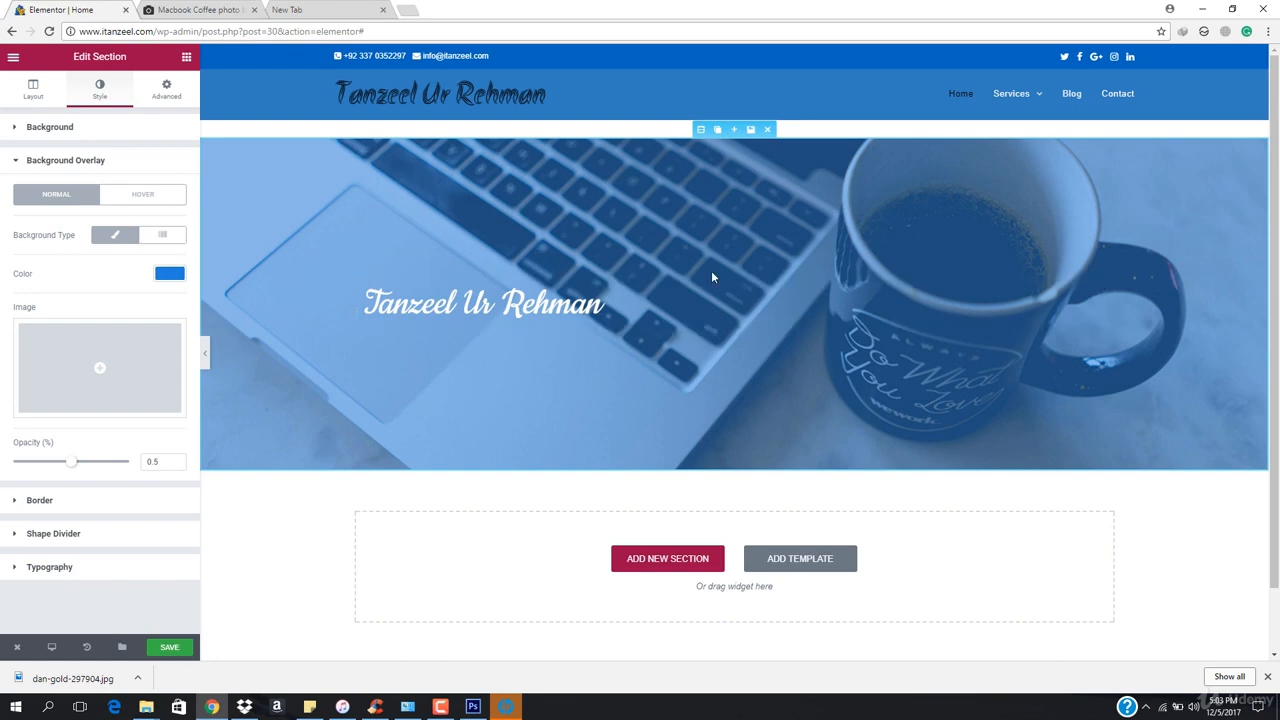
left_click(195, 10)
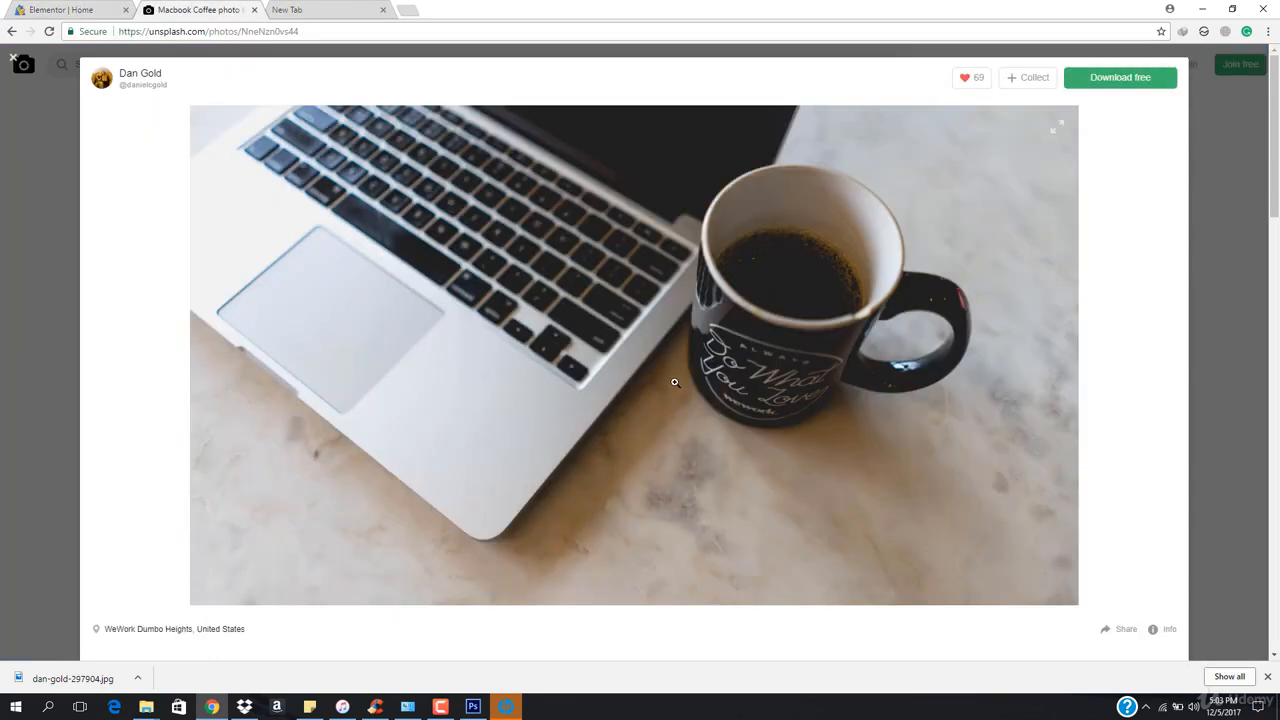
left_click(27, 7)
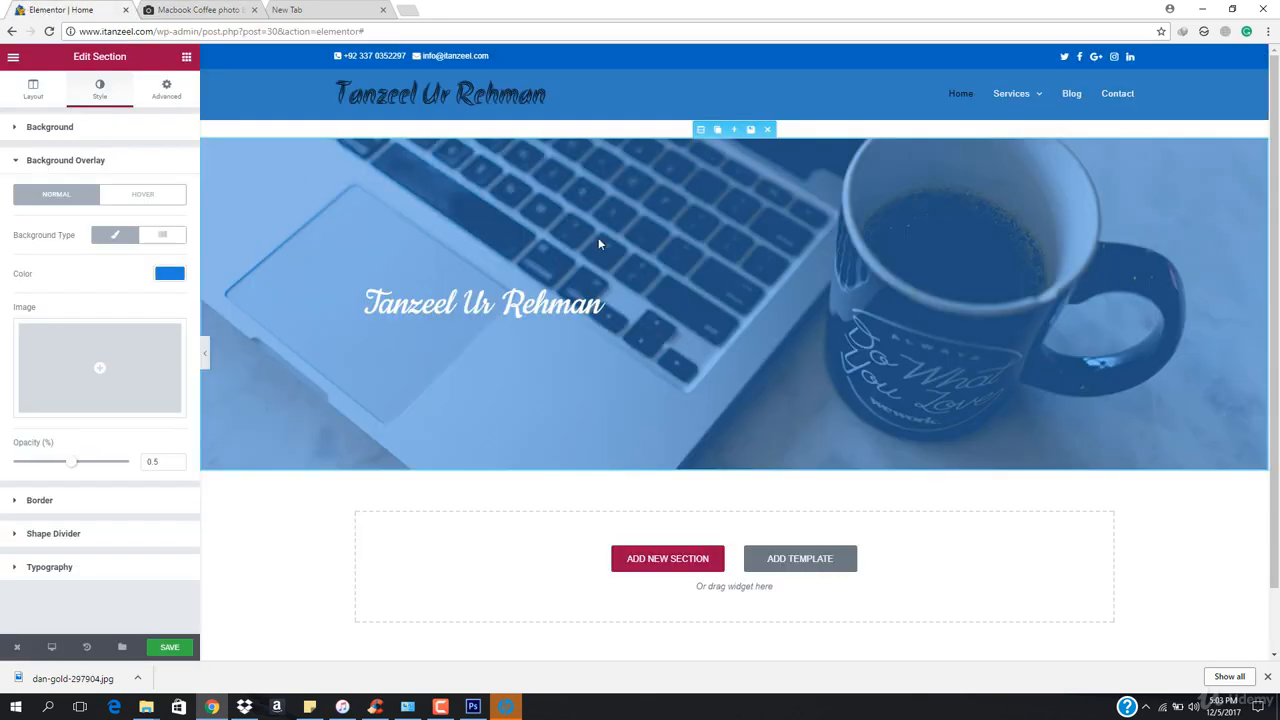
Adjust the overlay colour to a deeper blue and set the overlay opacity to 0.68
left_click(170, 276)
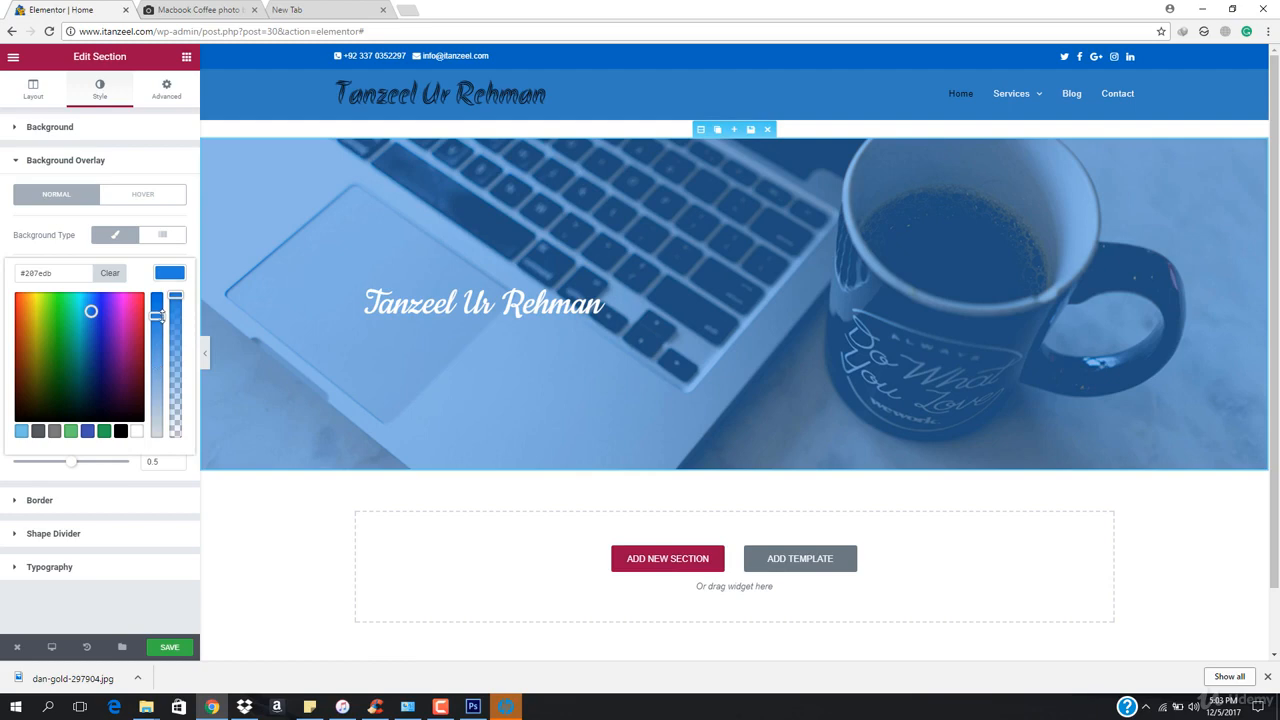
left_click_drag(161, 316, 159, 294)
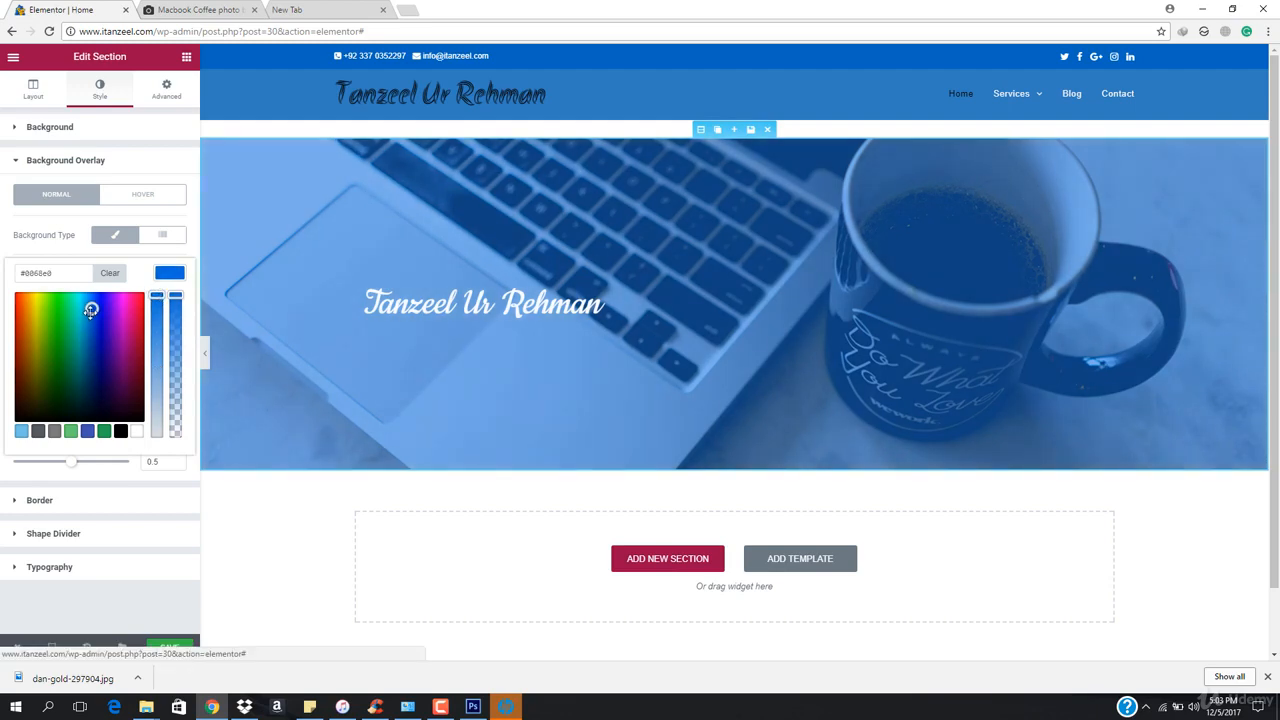
left_click_drag(91, 310, 89, 308)
left_click(165, 278)
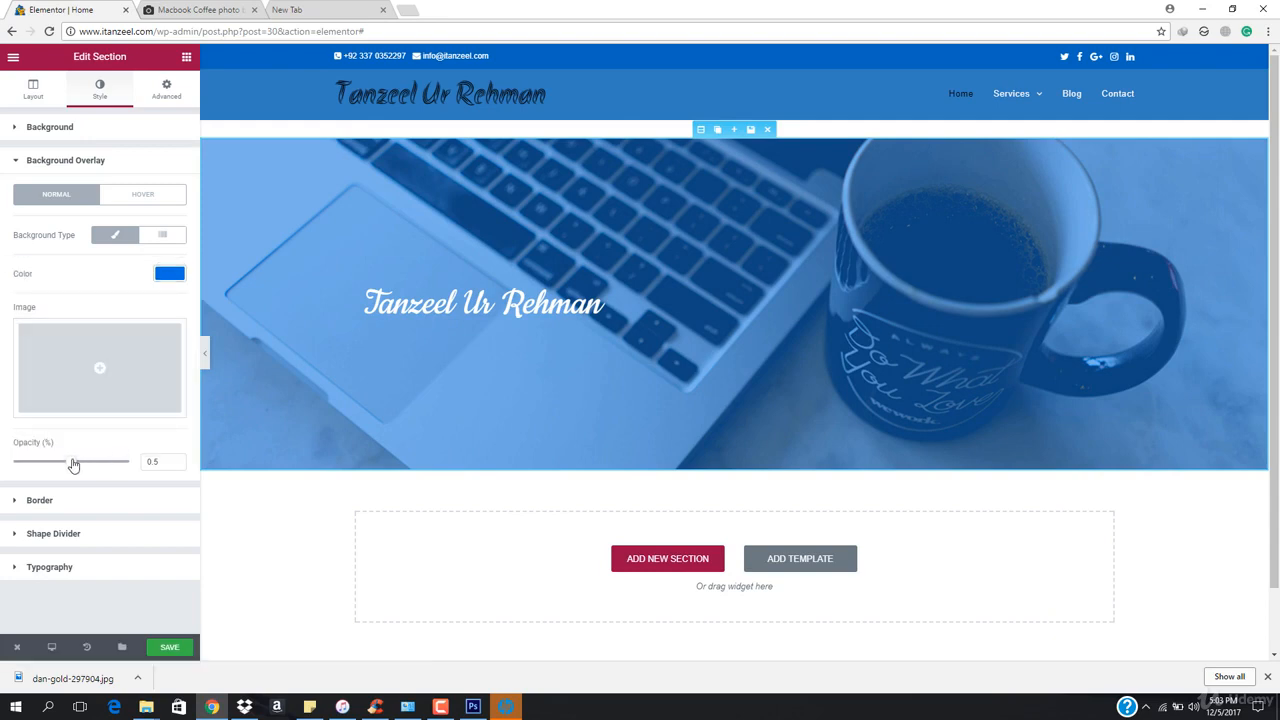
left_click_drag(73, 463, 98, 462)
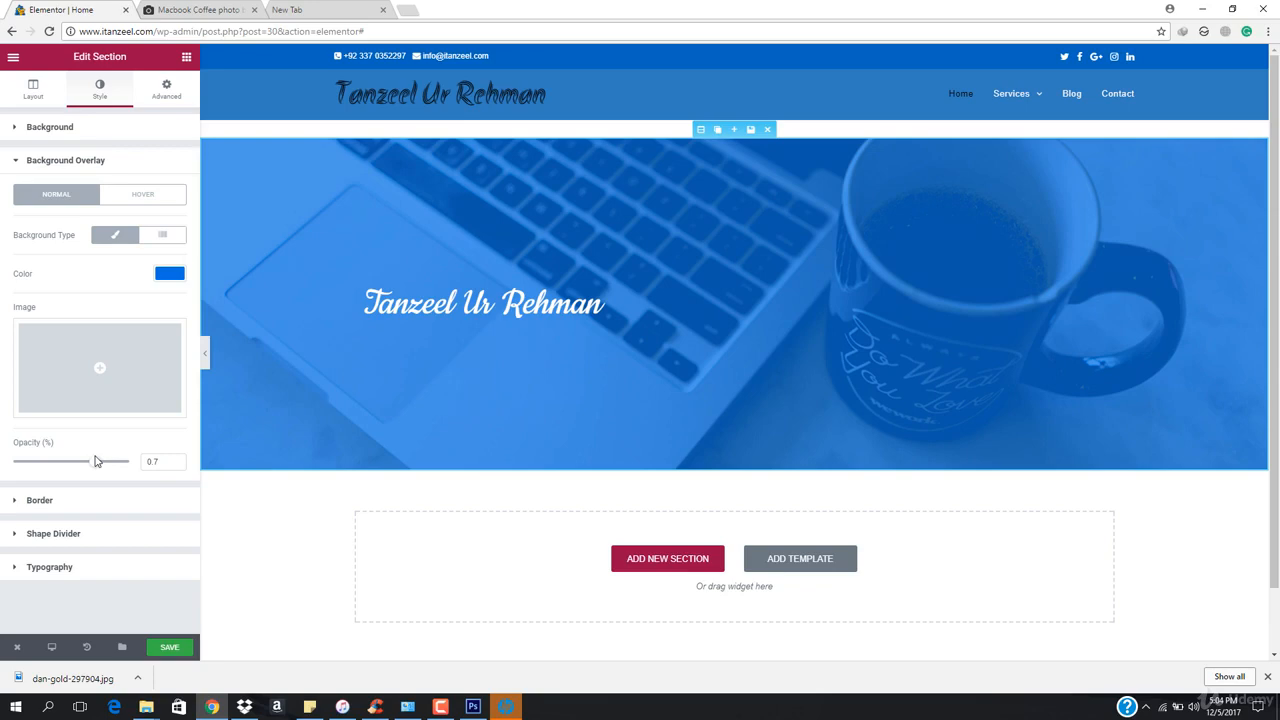
Set the overlay colour to the light blue #18a6e2
left_click(163, 277)
left_click_drag(91, 306, 4, 434)
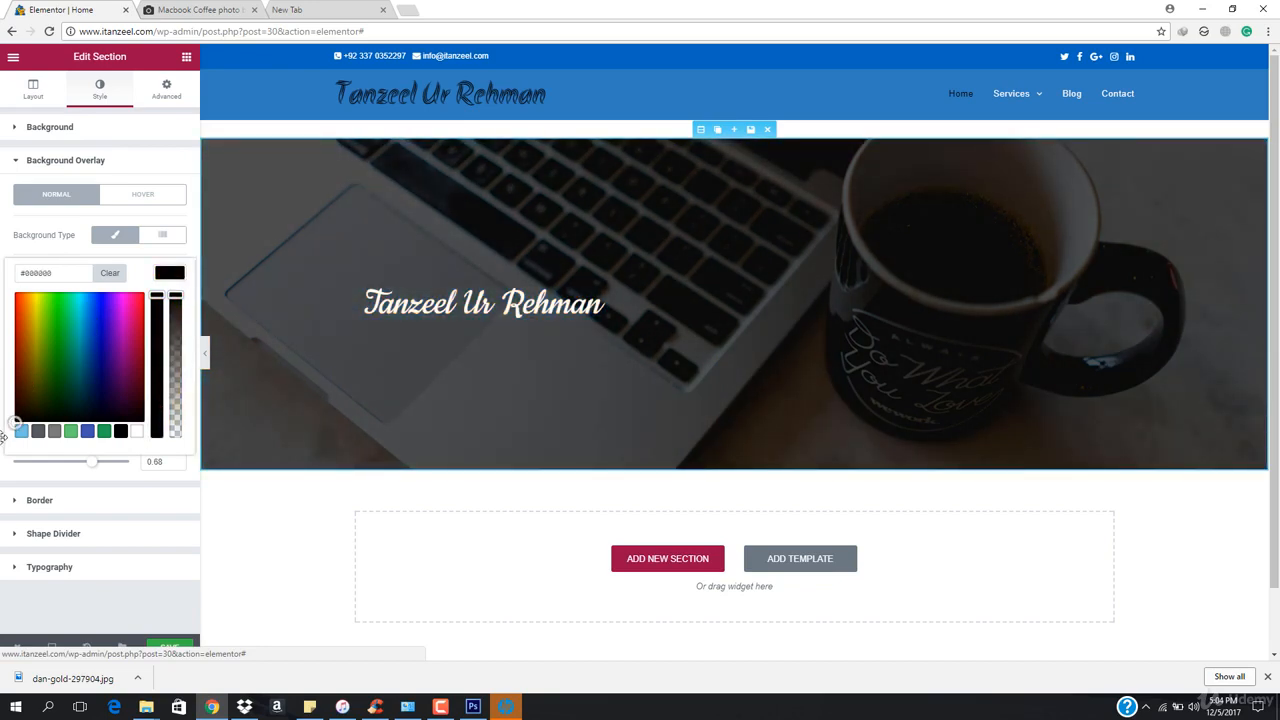
left_click_drag(4, 434, 85, 309)
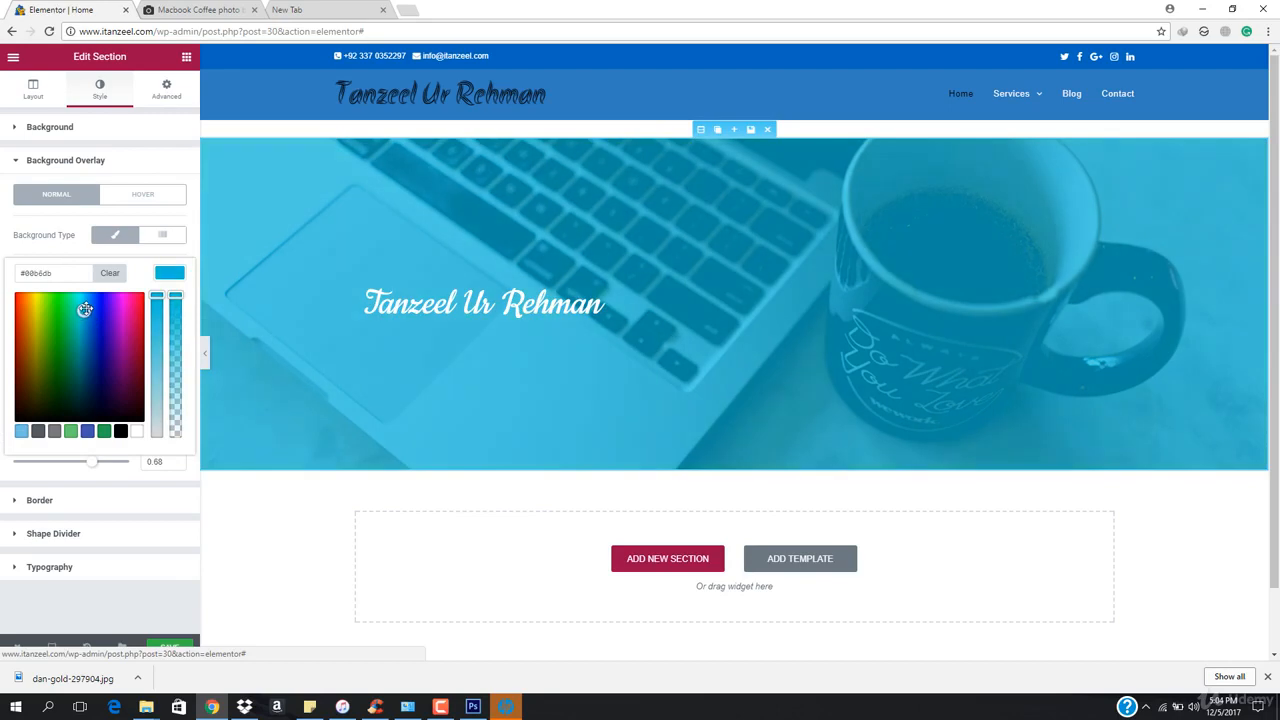
left_click(22, 431)
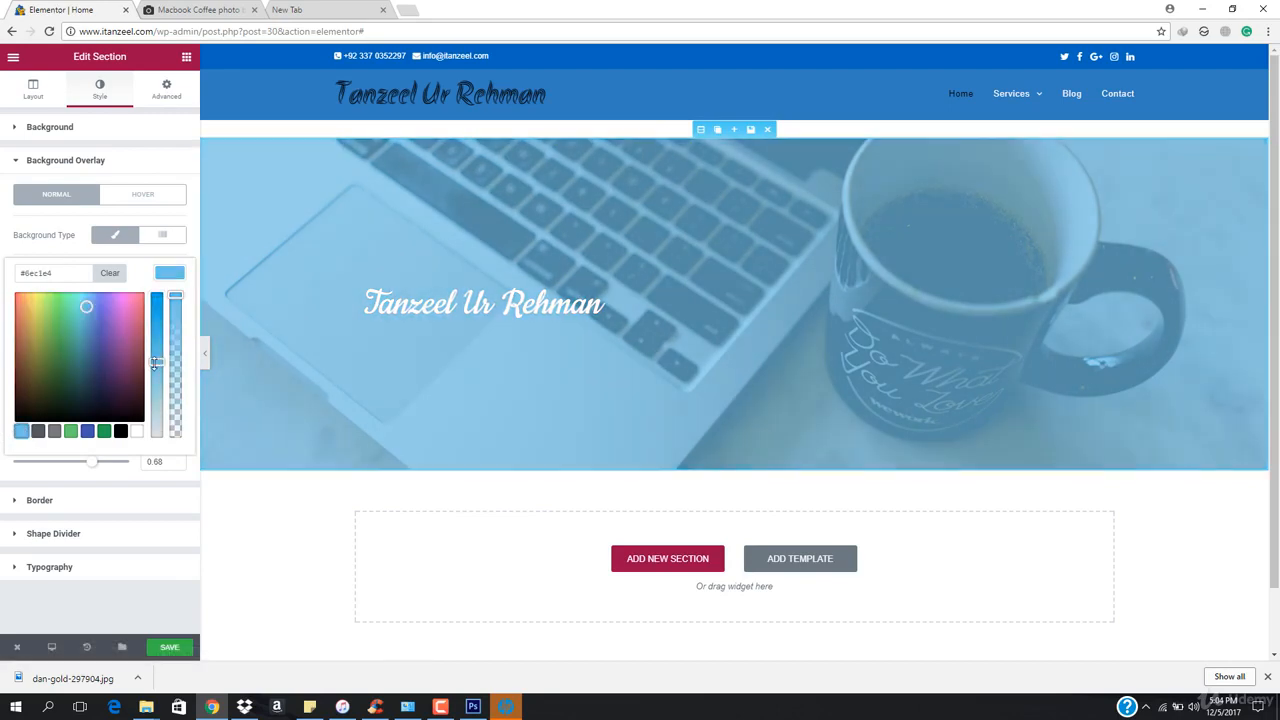
left_click_drag(155, 365, 172, 309)
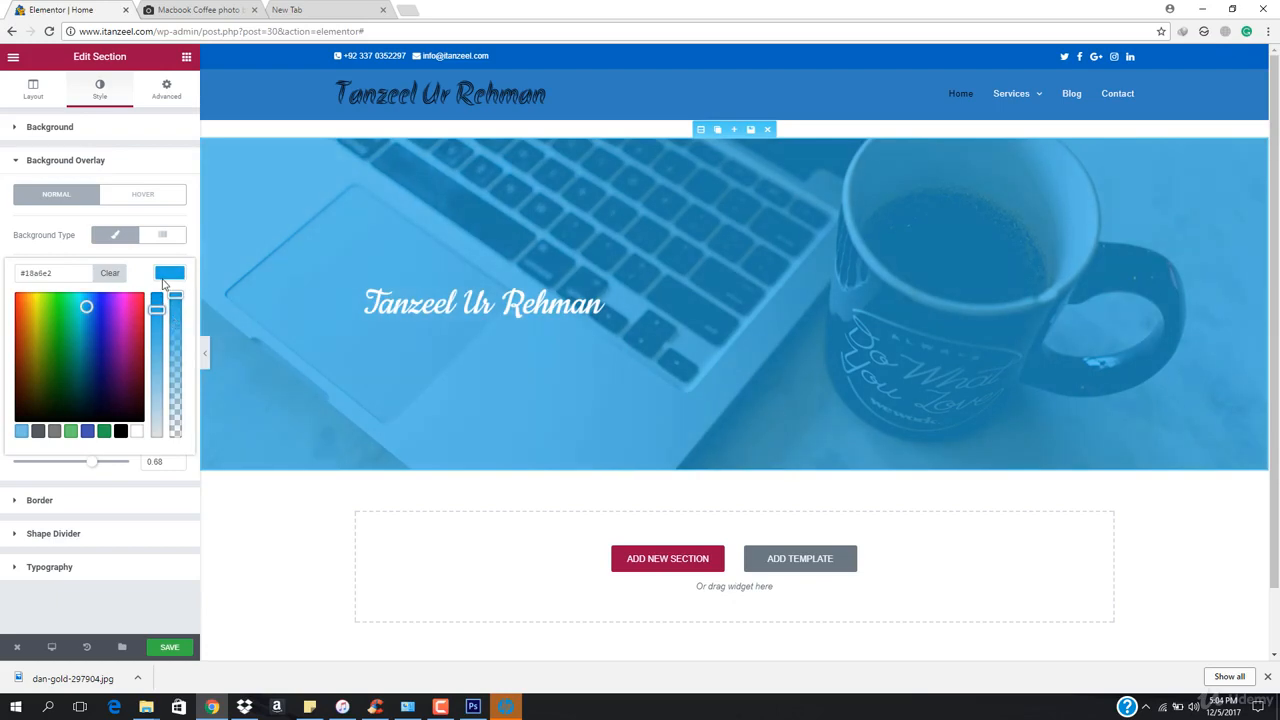
left_click(169, 272)
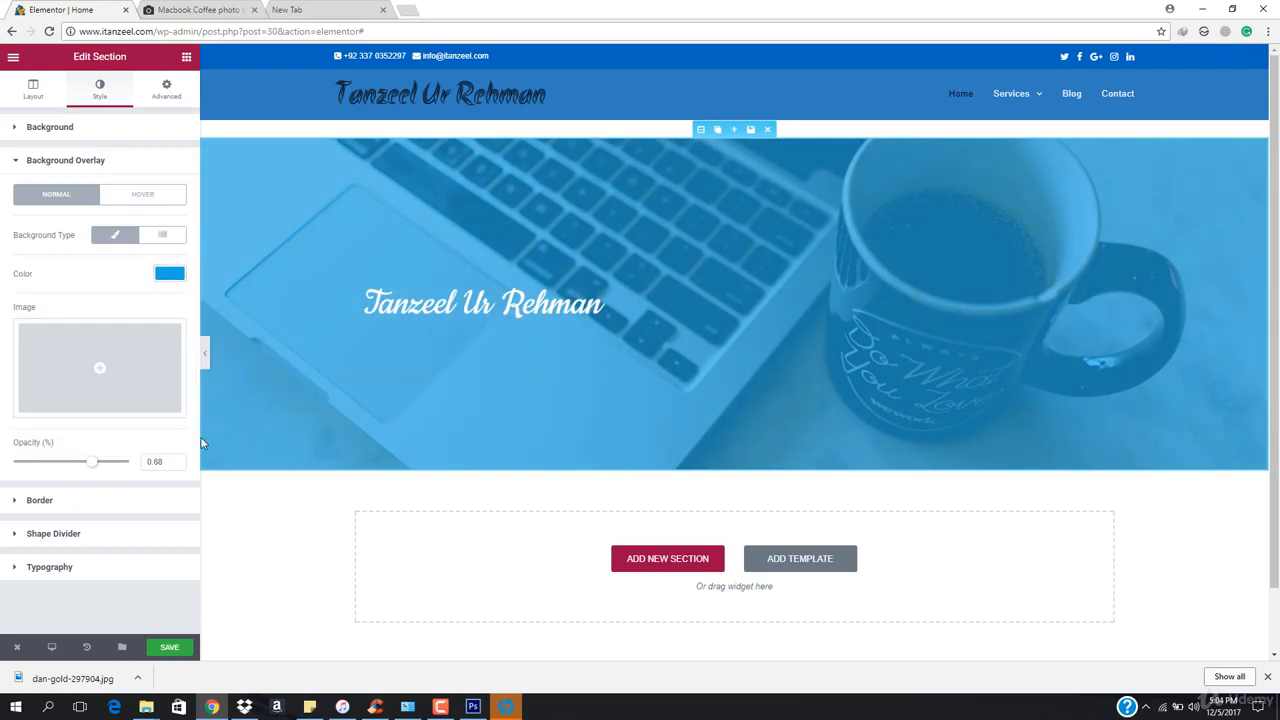
Try the Fit To Screen height for the header section with a preview, and return it to Min Height
scroll(626, 329, "down", 1)
scroll(626, 329, "up", 1)
scroll(626, 329, "down", 1)
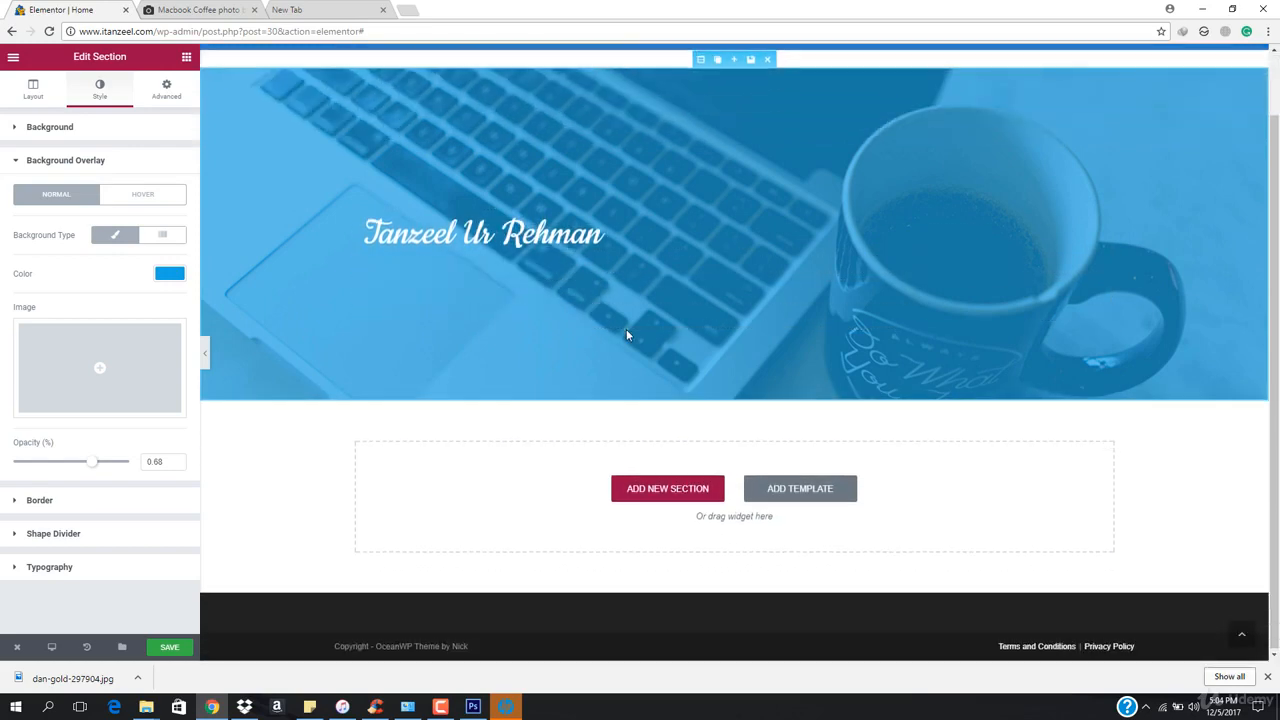
scroll(626, 329, "up", 1)
left_click(509, 303)
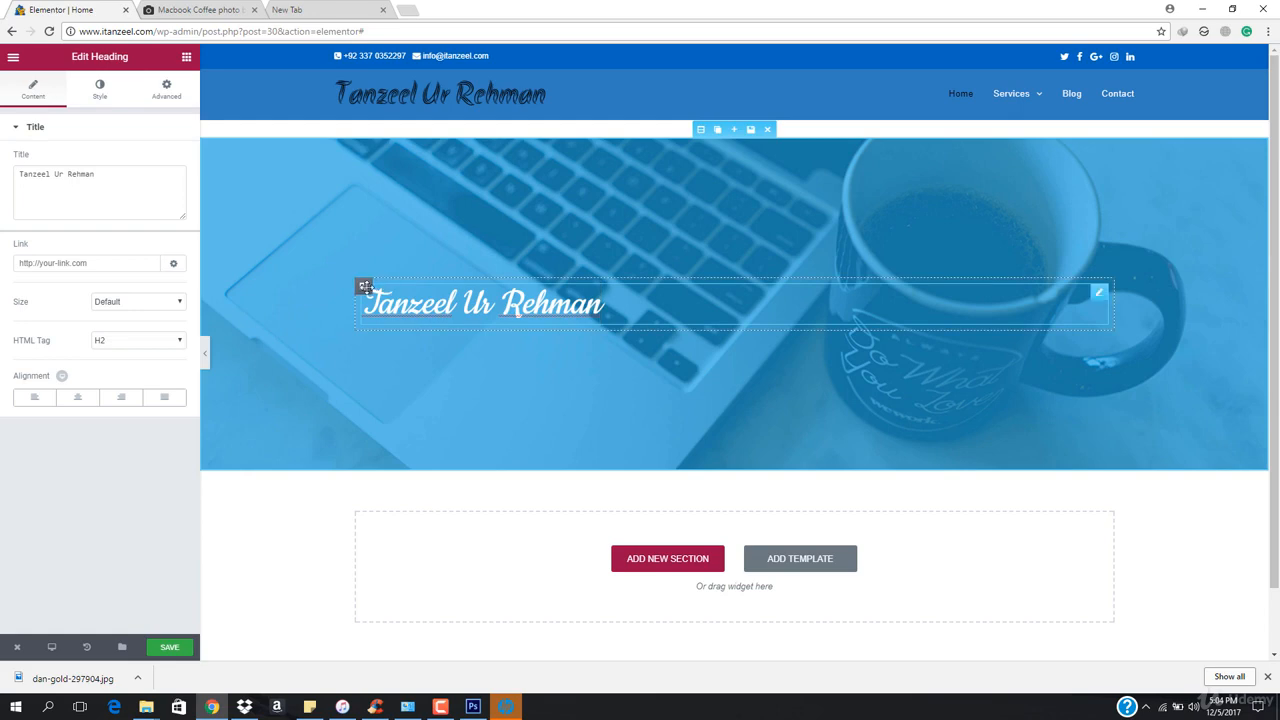
mouse_move(361, 287)
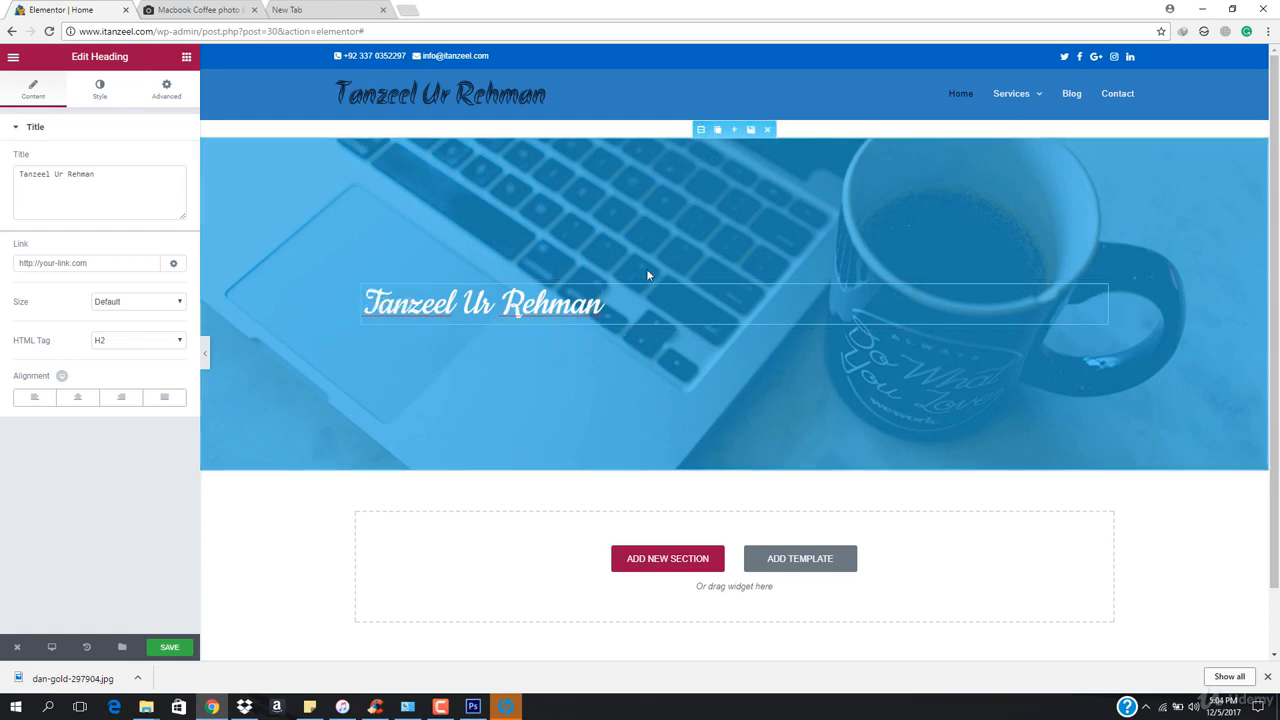
left_click(700, 129)
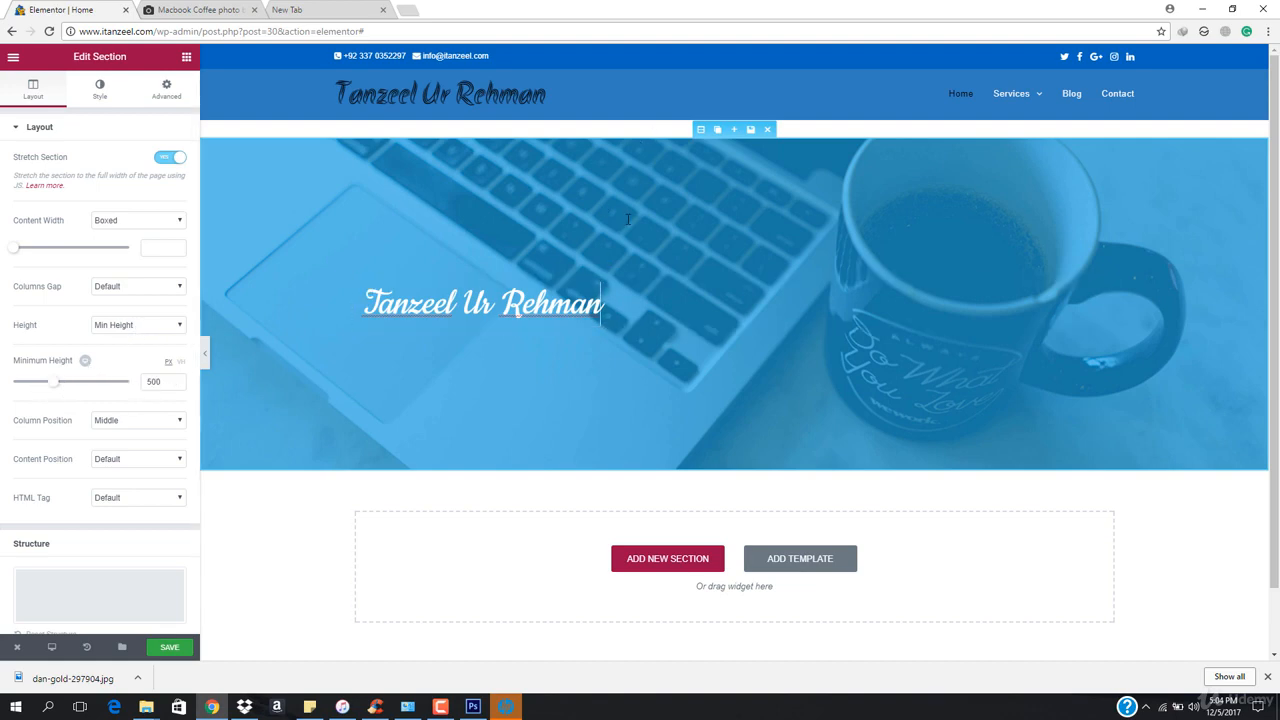
left_click(138, 328)
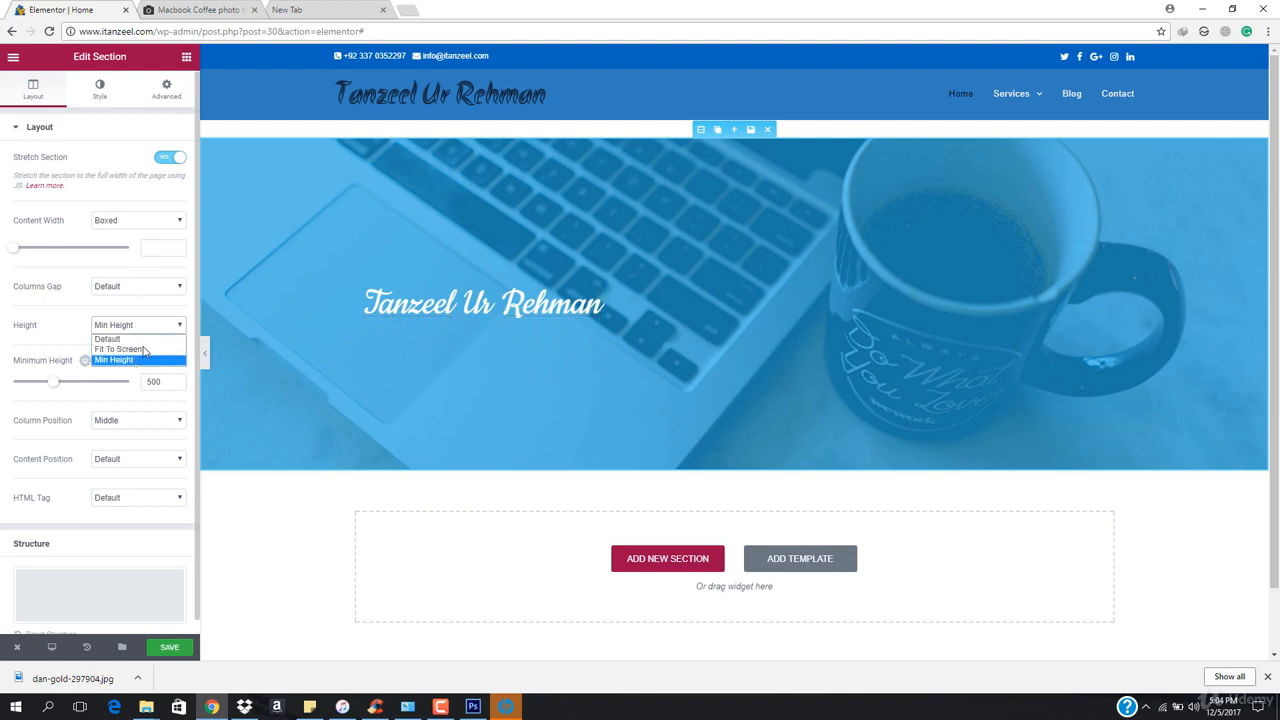
left_click(146, 350)
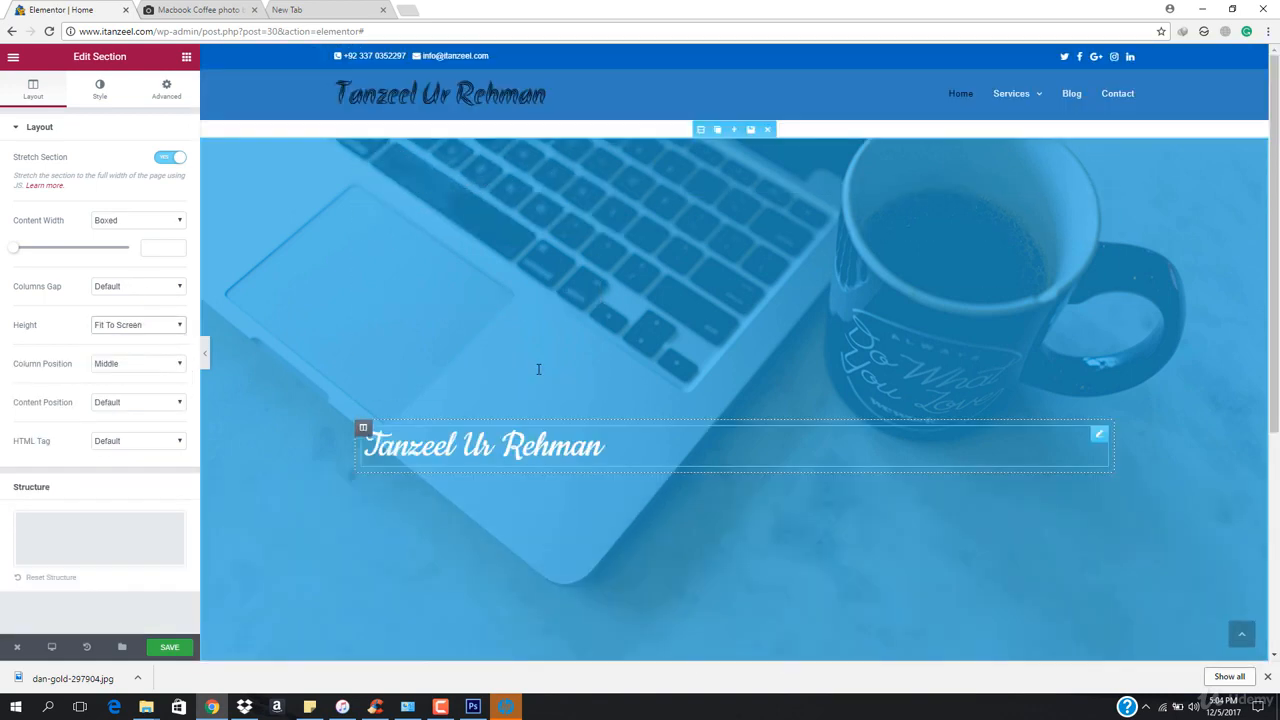
left_click(206, 354)
scroll(590, 376, "down", 1)
scroll(590, 378, "up", 1)
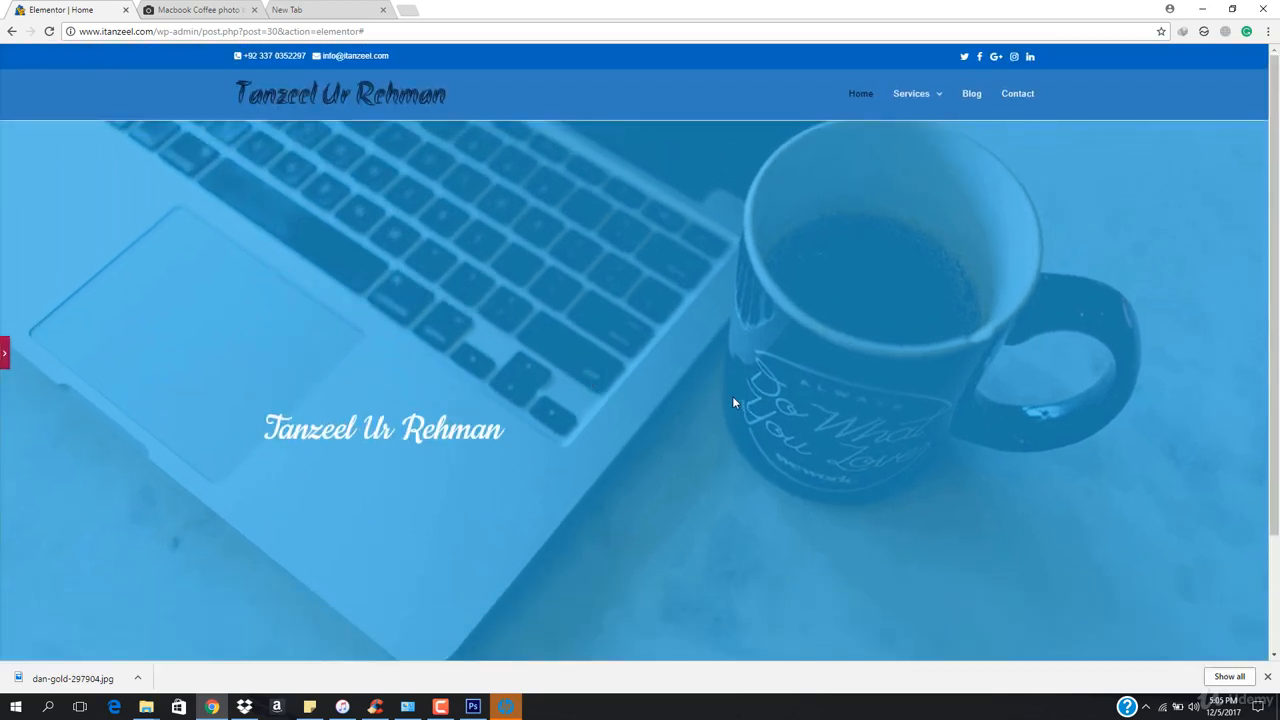
left_click(4, 355)
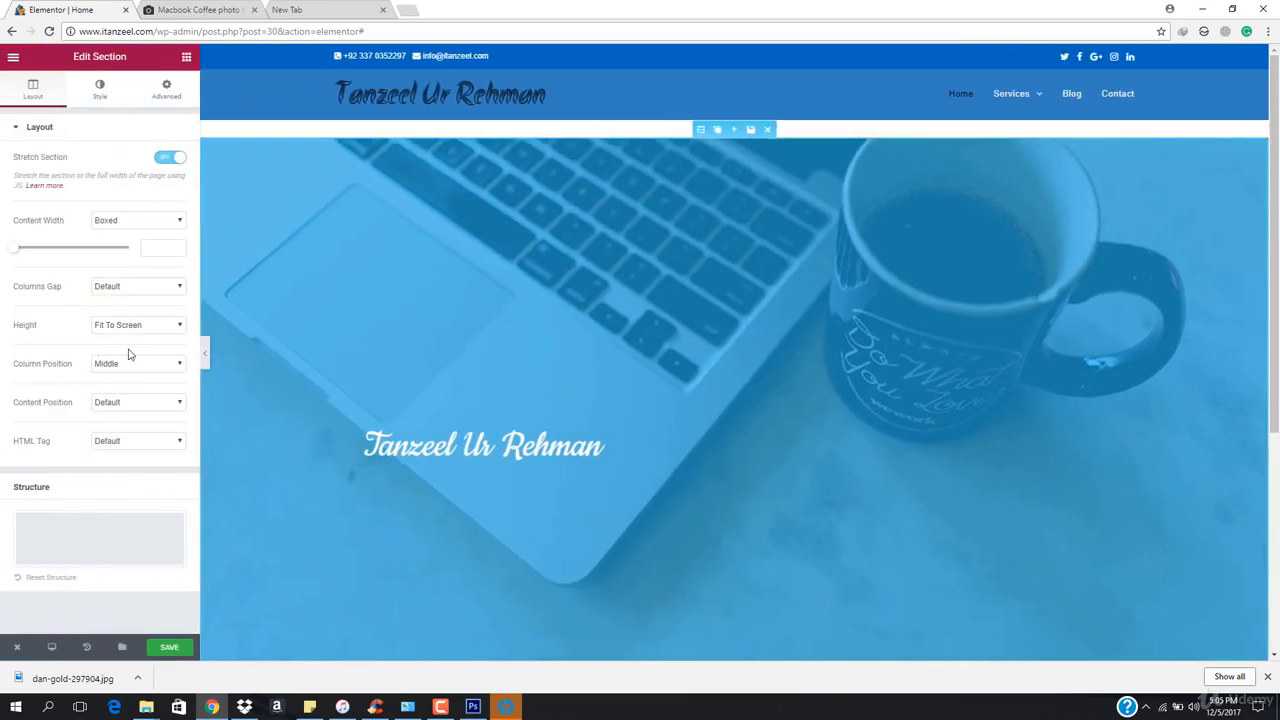
left_click(137, 328)
left_click(126, 360)
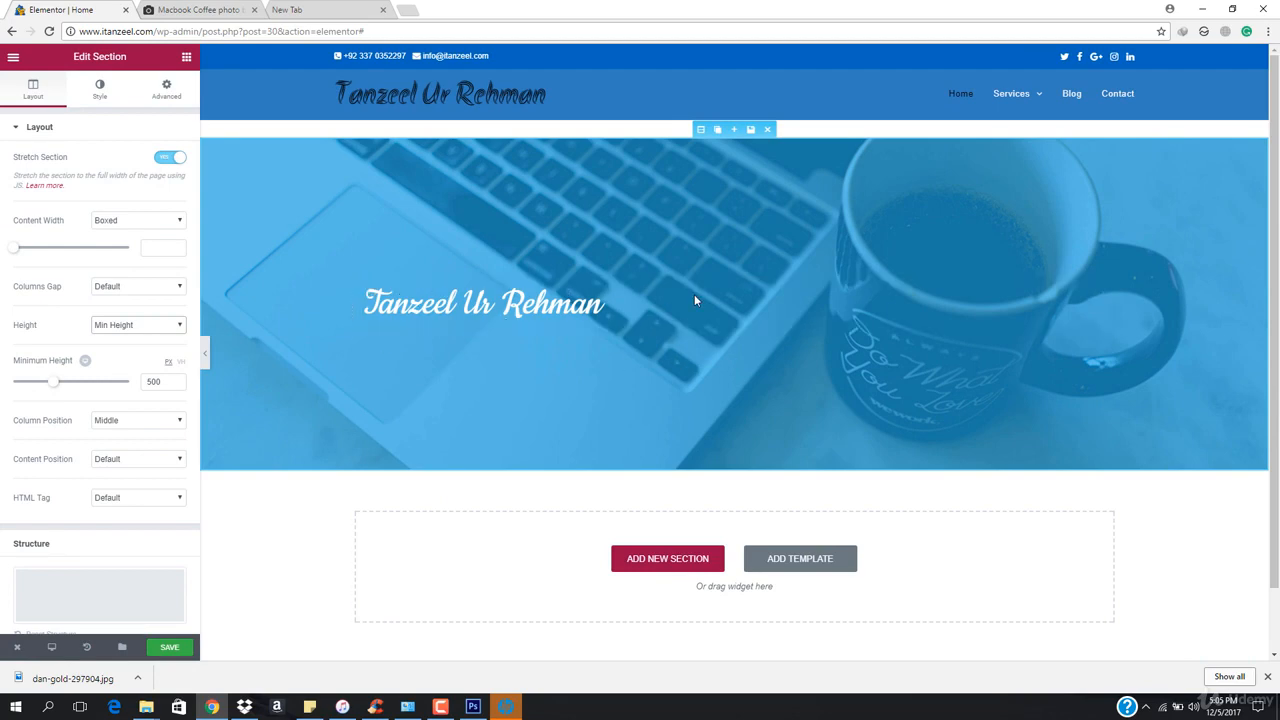
Center-align the header heading and set its font family to Acme
left_click(470, 303)
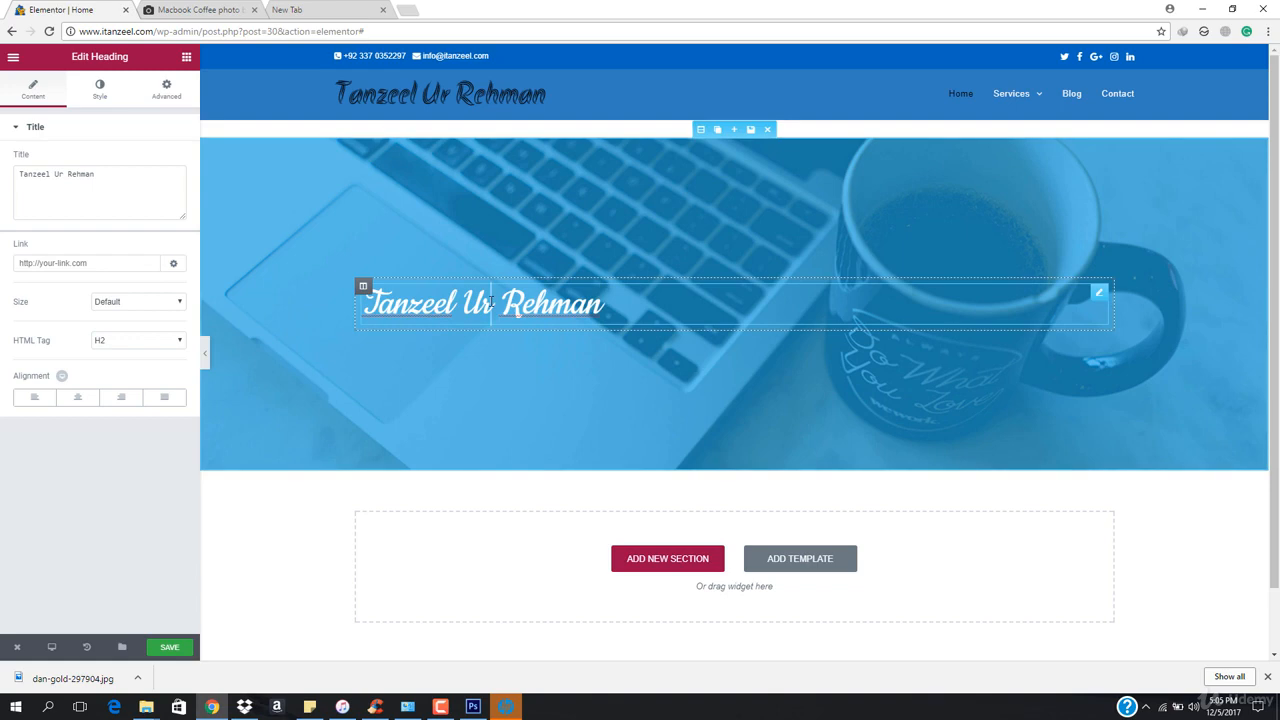
left_click(77, 399)
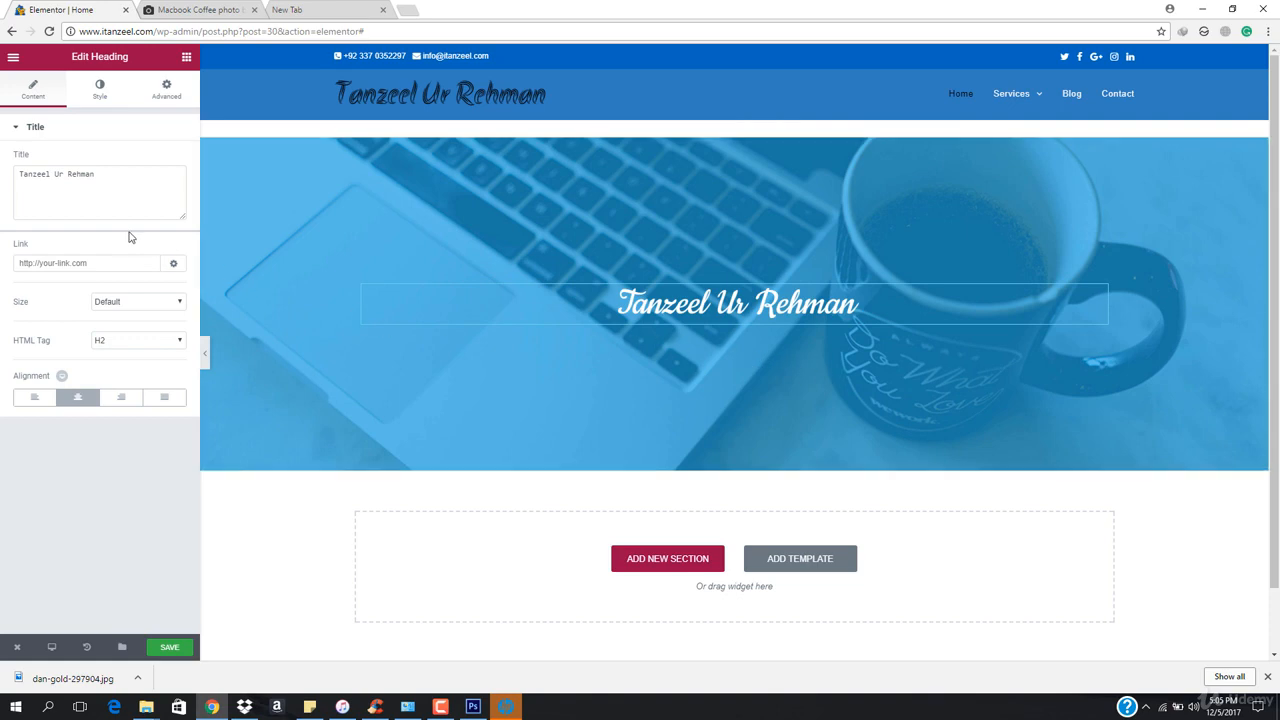
left_click(92, 89)
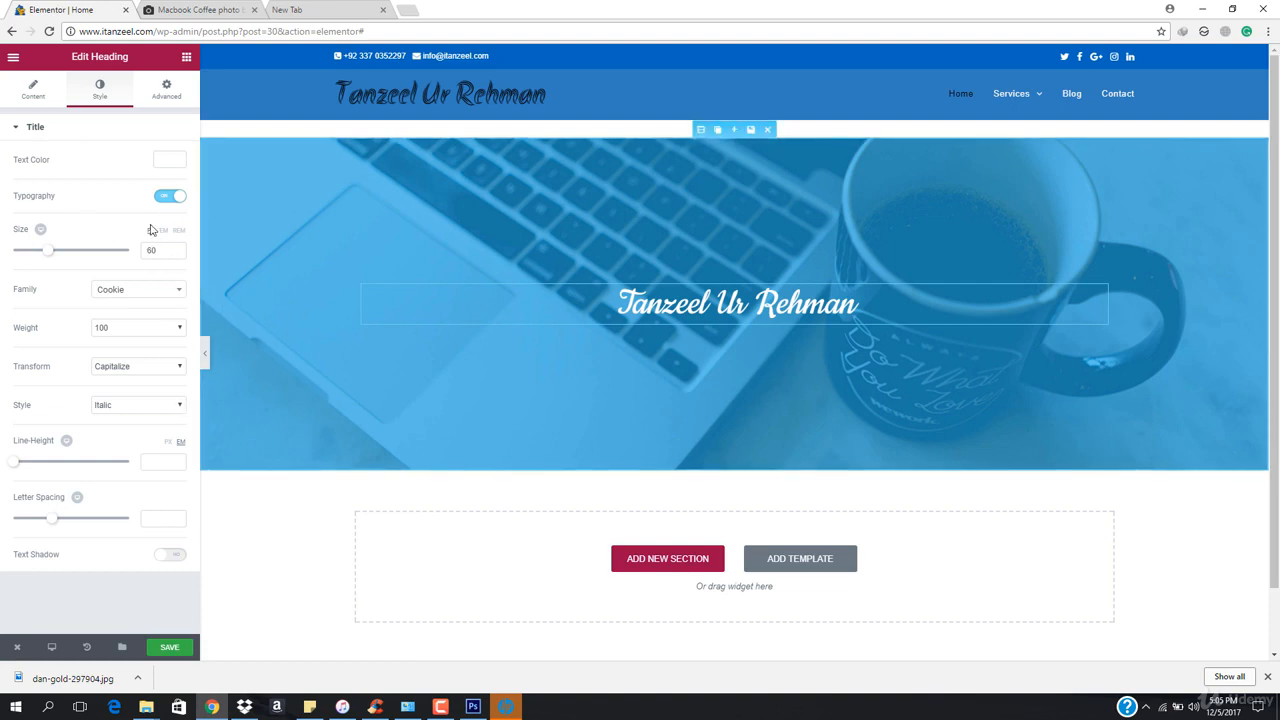
left_click(160, 292)
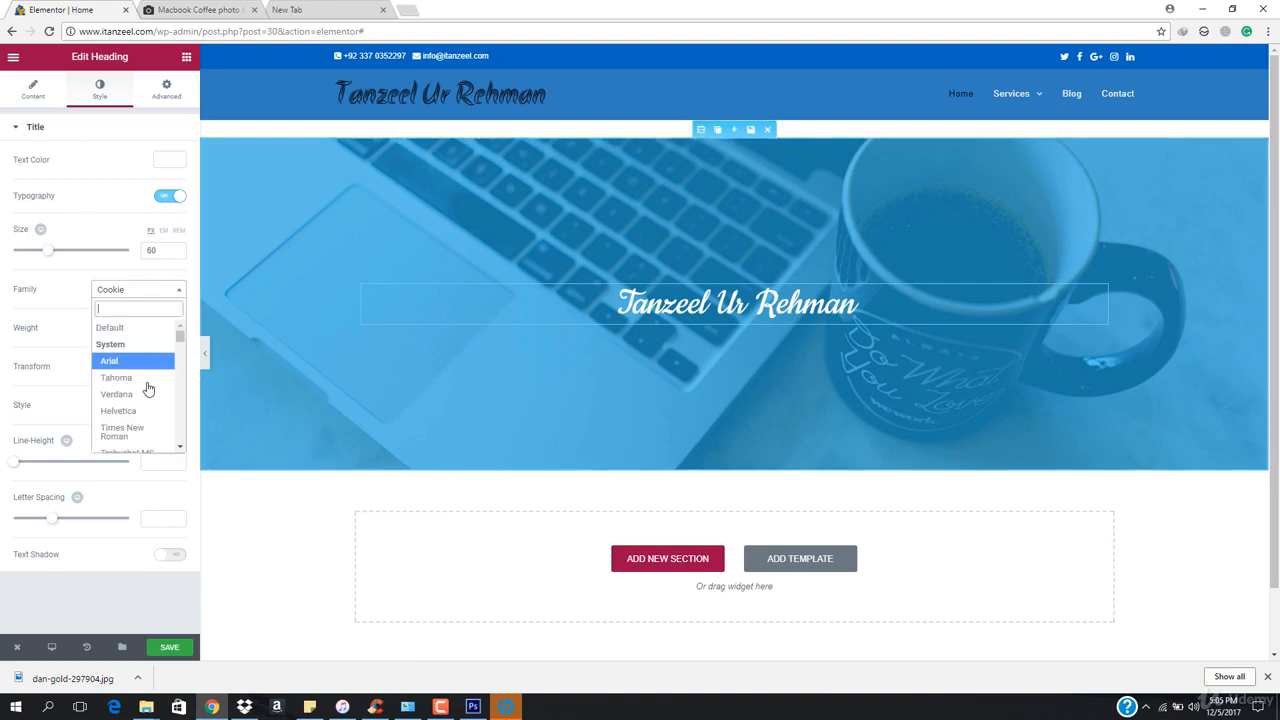
left_click(141, 398)
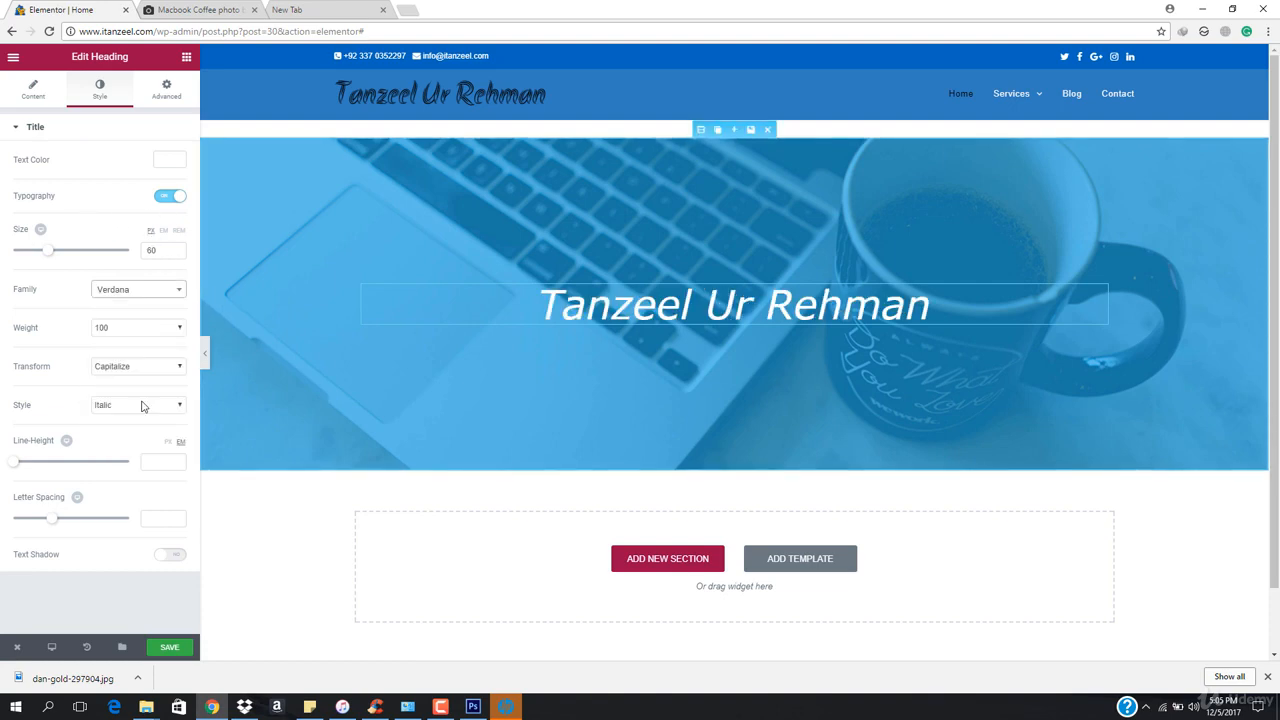
left_click(117, 289)
scroll(140, 415, "down", 5)
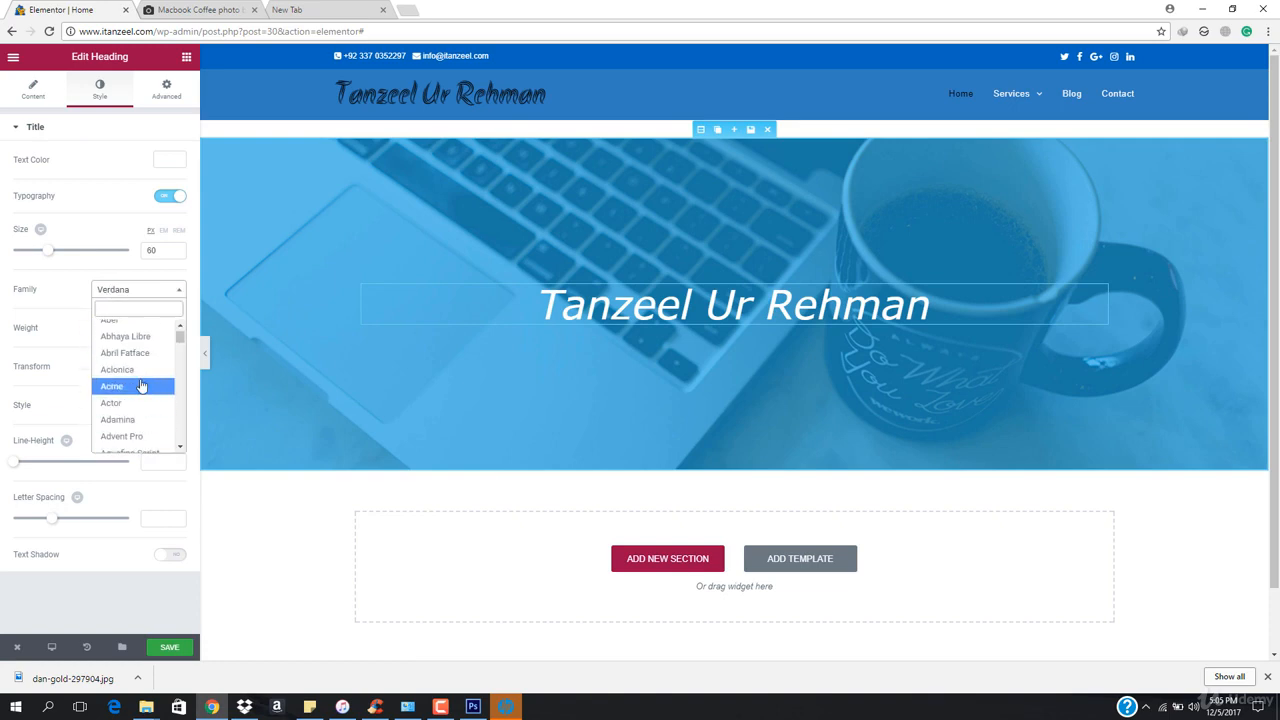
left_click(150, 383)
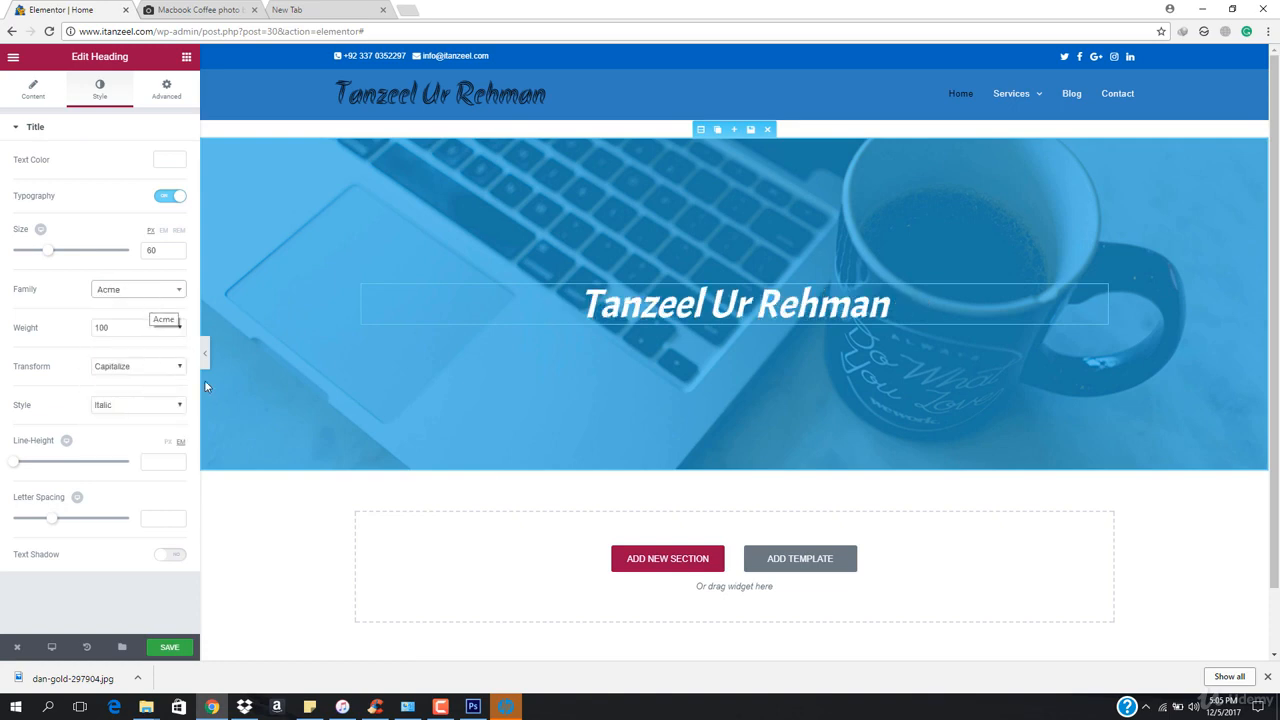
Save the page and preview the header without the editor panel
left_click(170, 647)
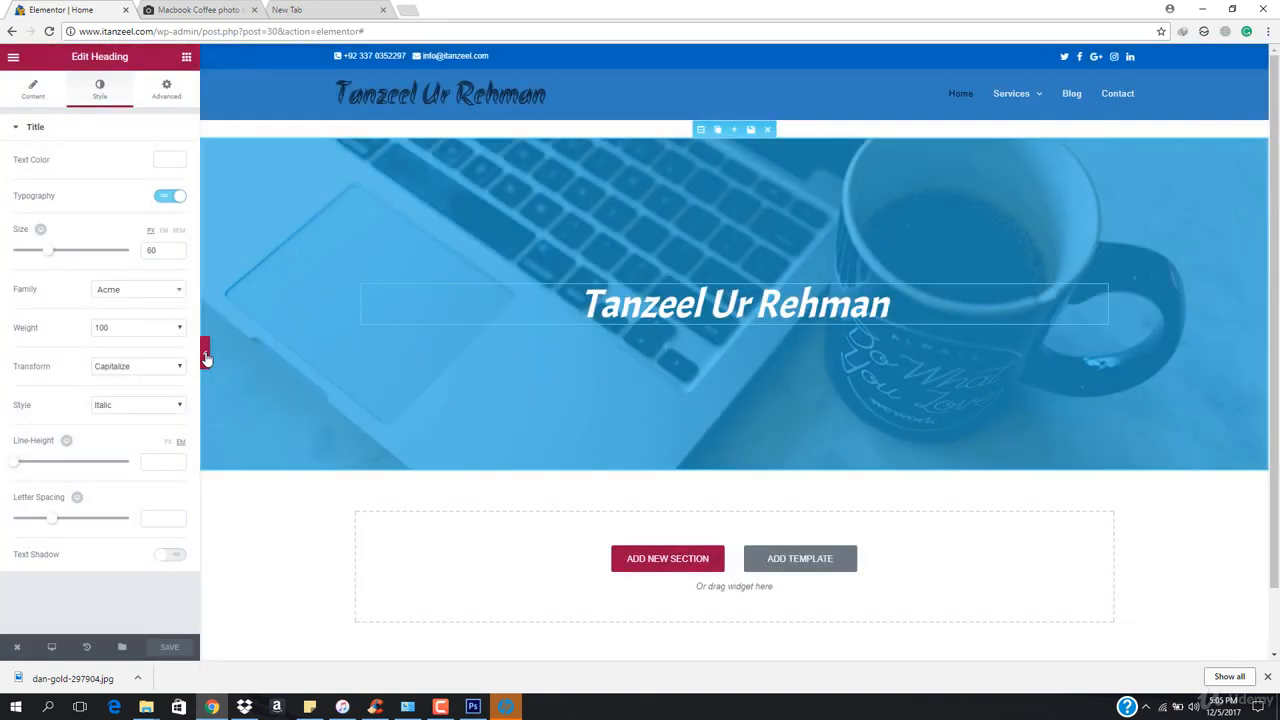
left_click(203, 355)
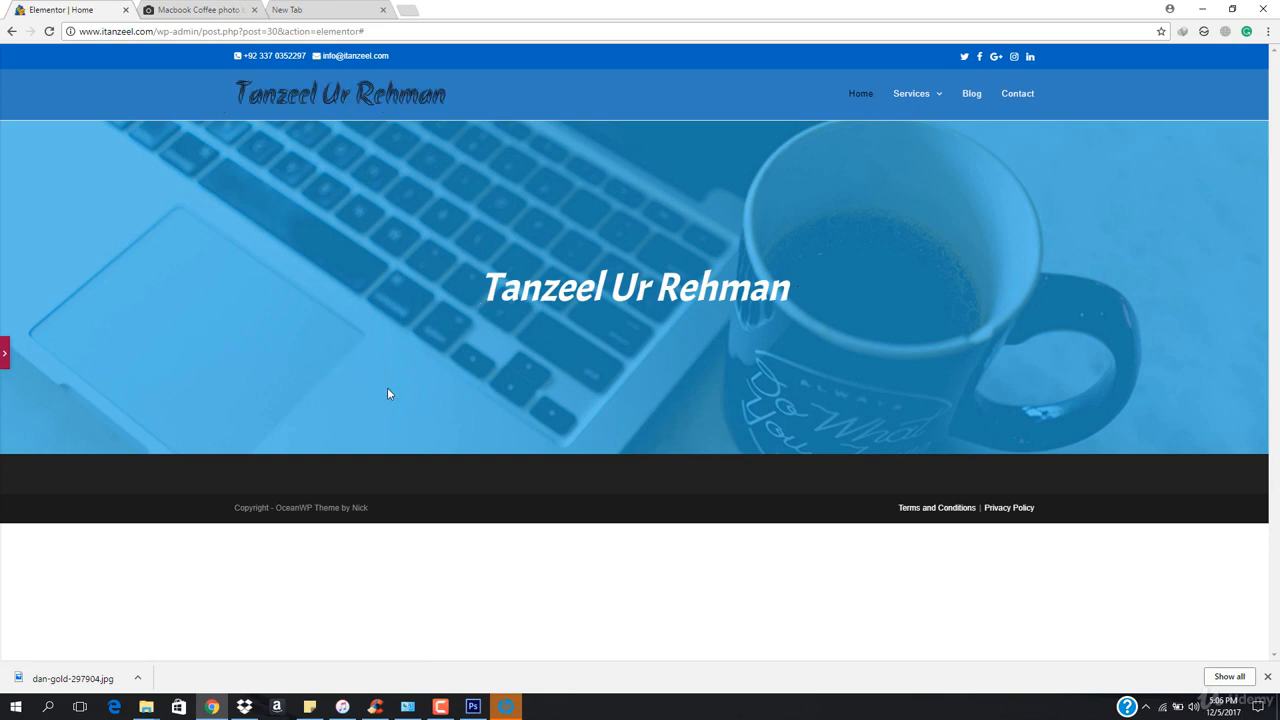
left_click(4, 352)
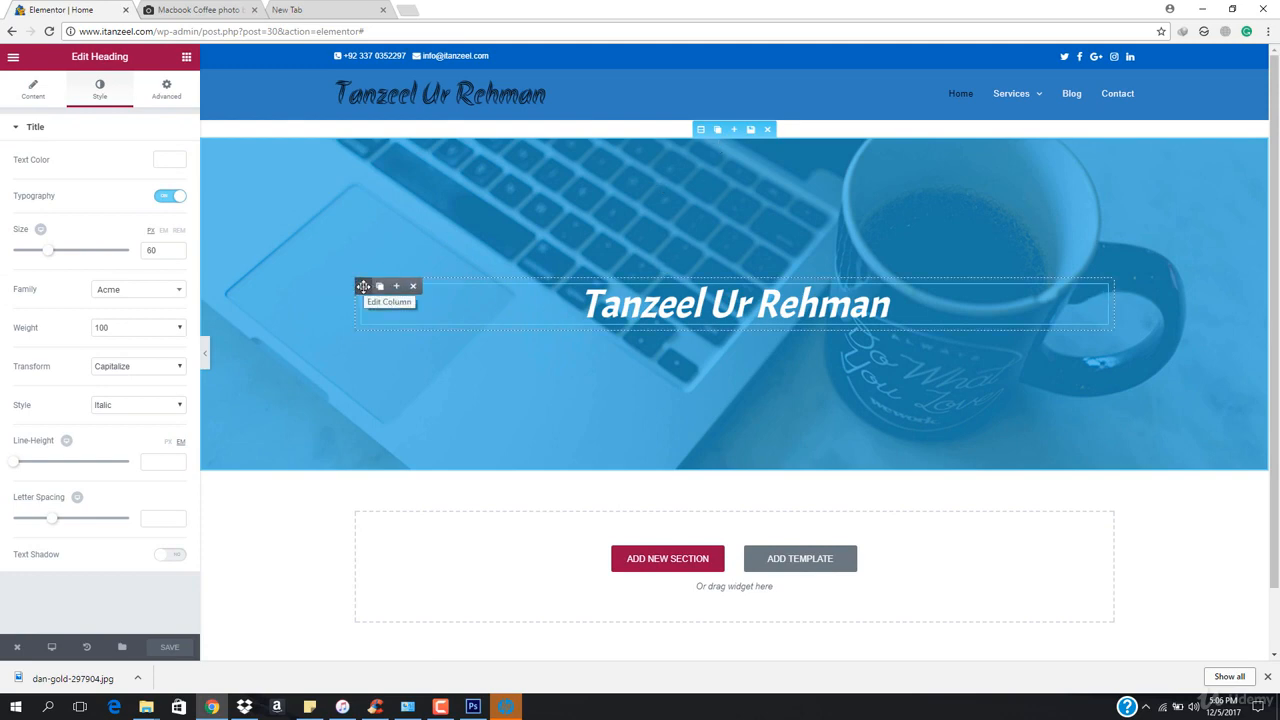
Try giving the heading's column a grey background colour, then undo it
left_click(364, 287)
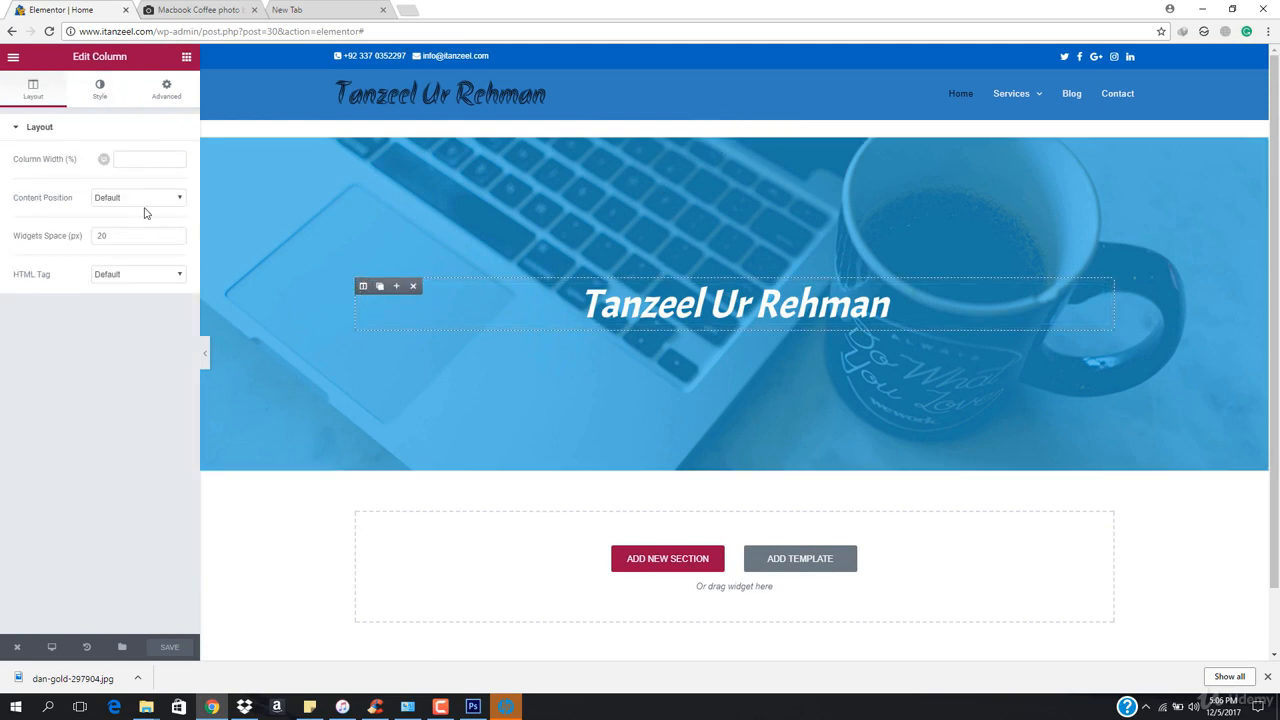
left_click(100, 90)
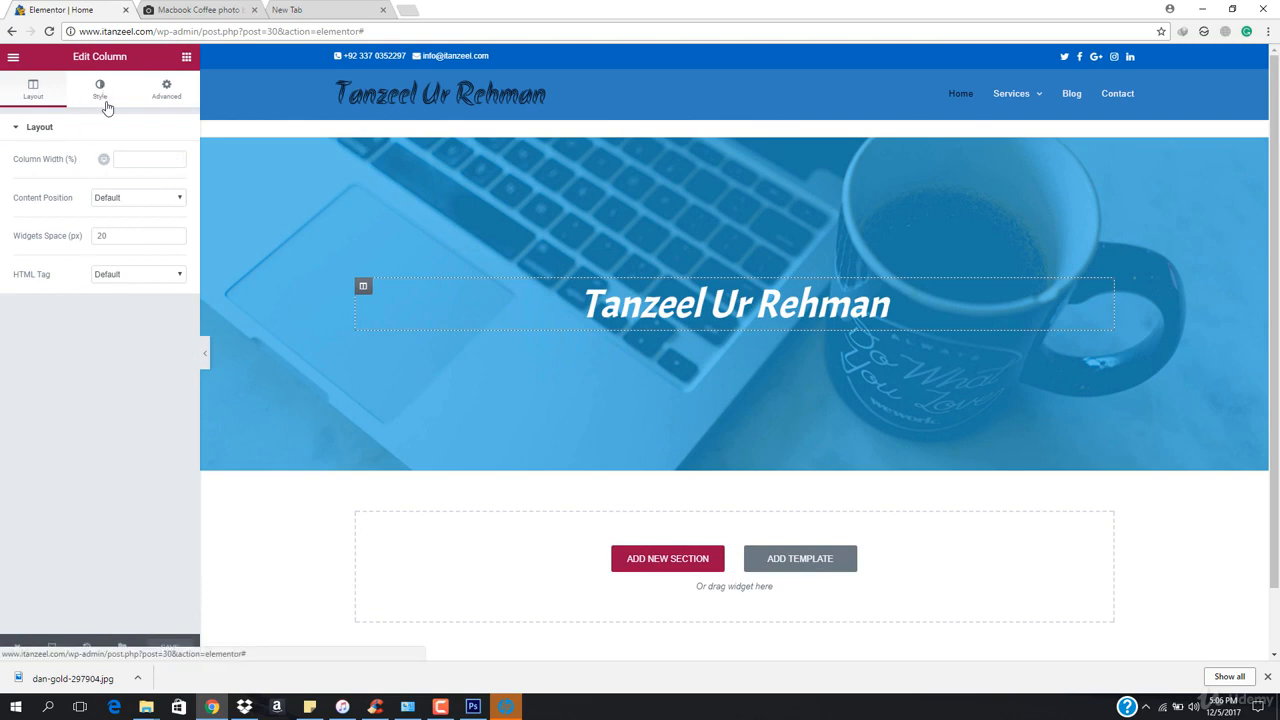
left_click(115, 201)
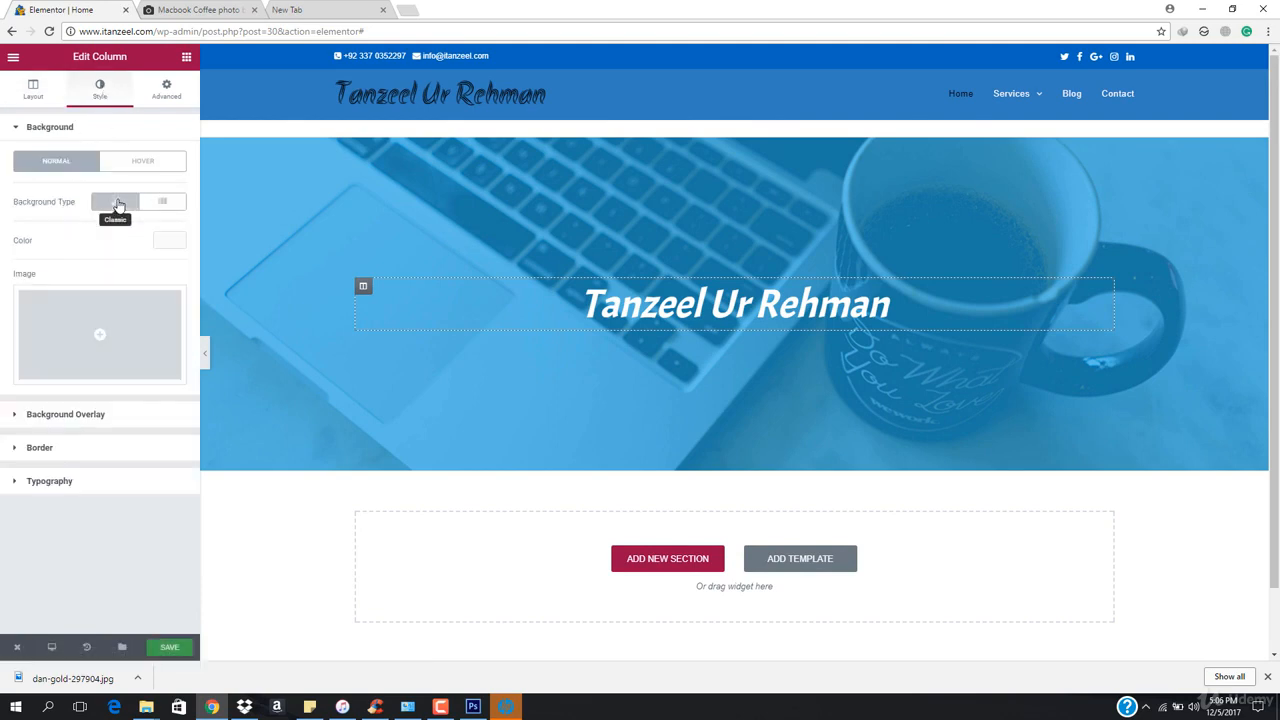
left_click(170, 240)
mouse_move(104, 344)
left_mouse_down()
mouse_move(63, 309)
mouse_move(77, 314)
mouse_move(26, 314)
mouse_move(31, 350)
mouse_move(100, 300)
mouse_move(89, 343)
mouse_move(91, 303)
left_mouse_up()
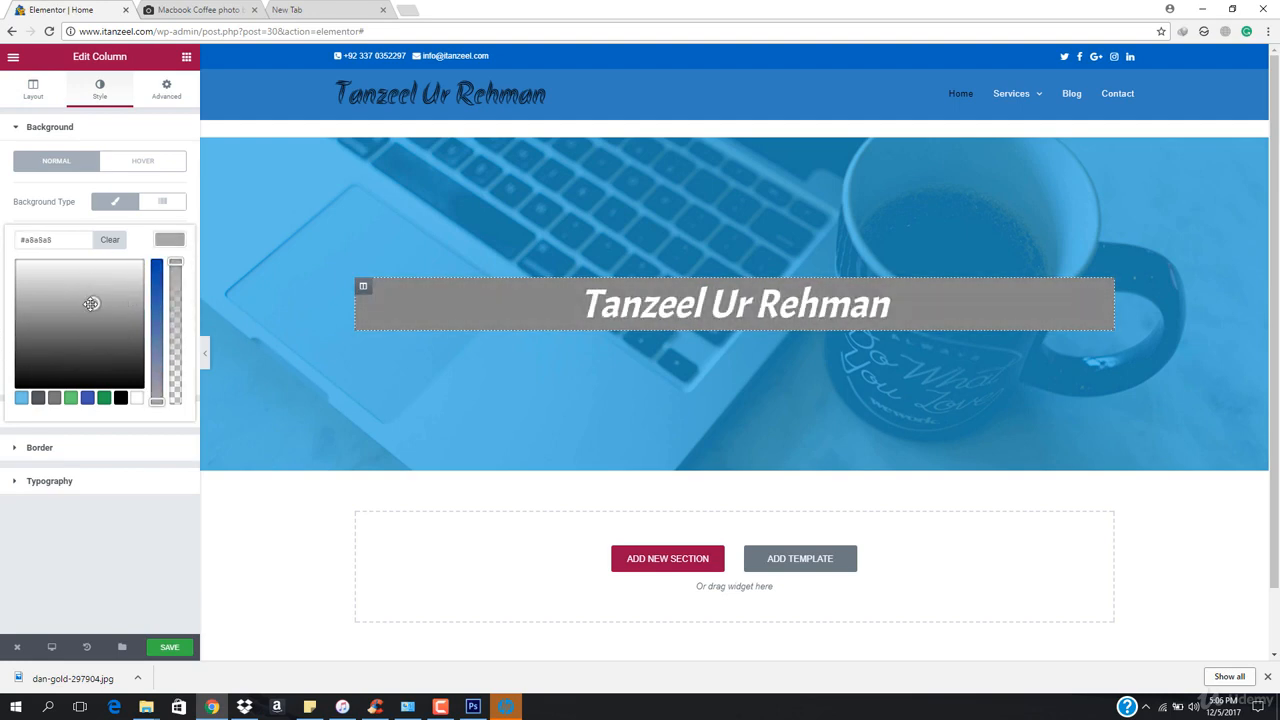
key("ctrl+z")
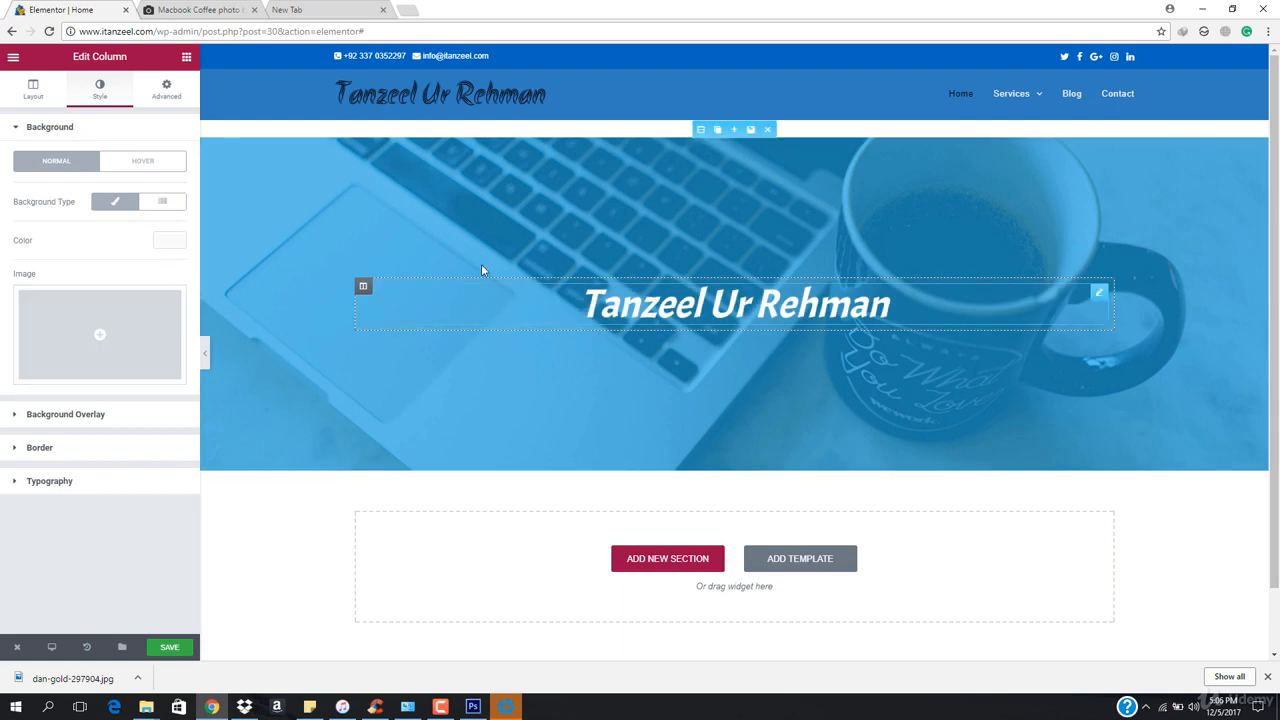
Turn on the text shadow for the header heading
left_click(702, 127)
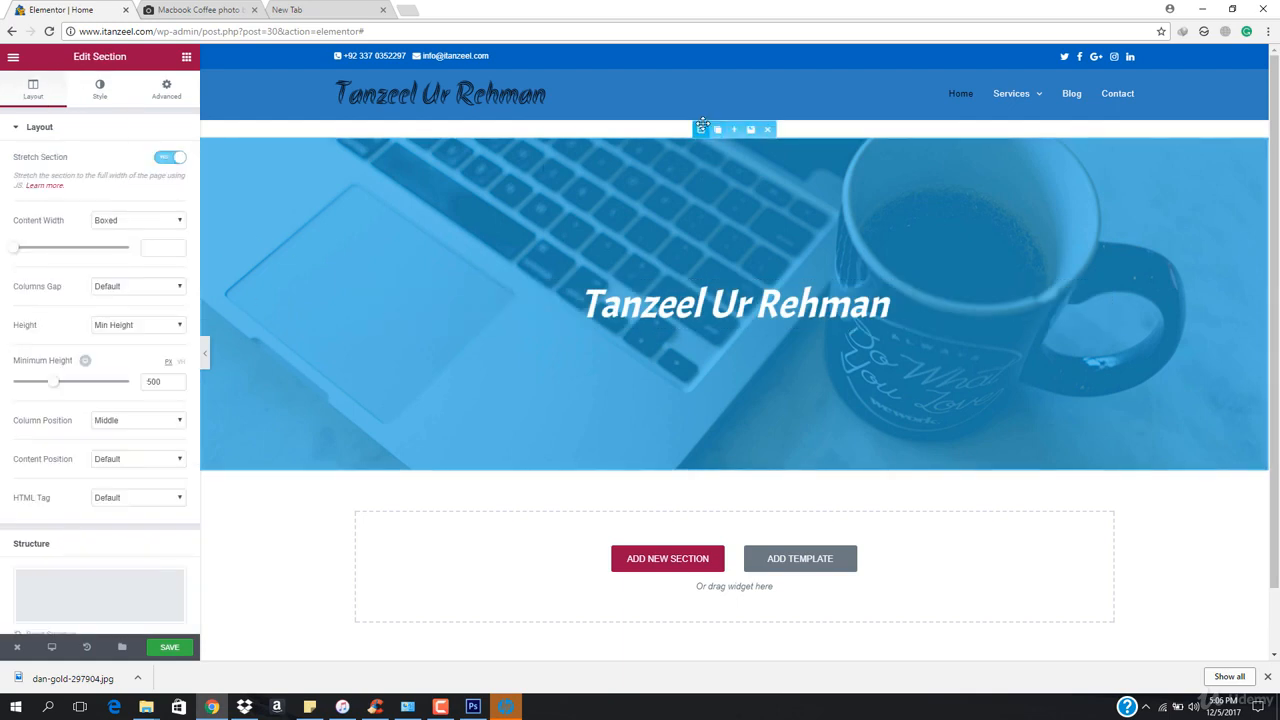
left_click(624, 296)
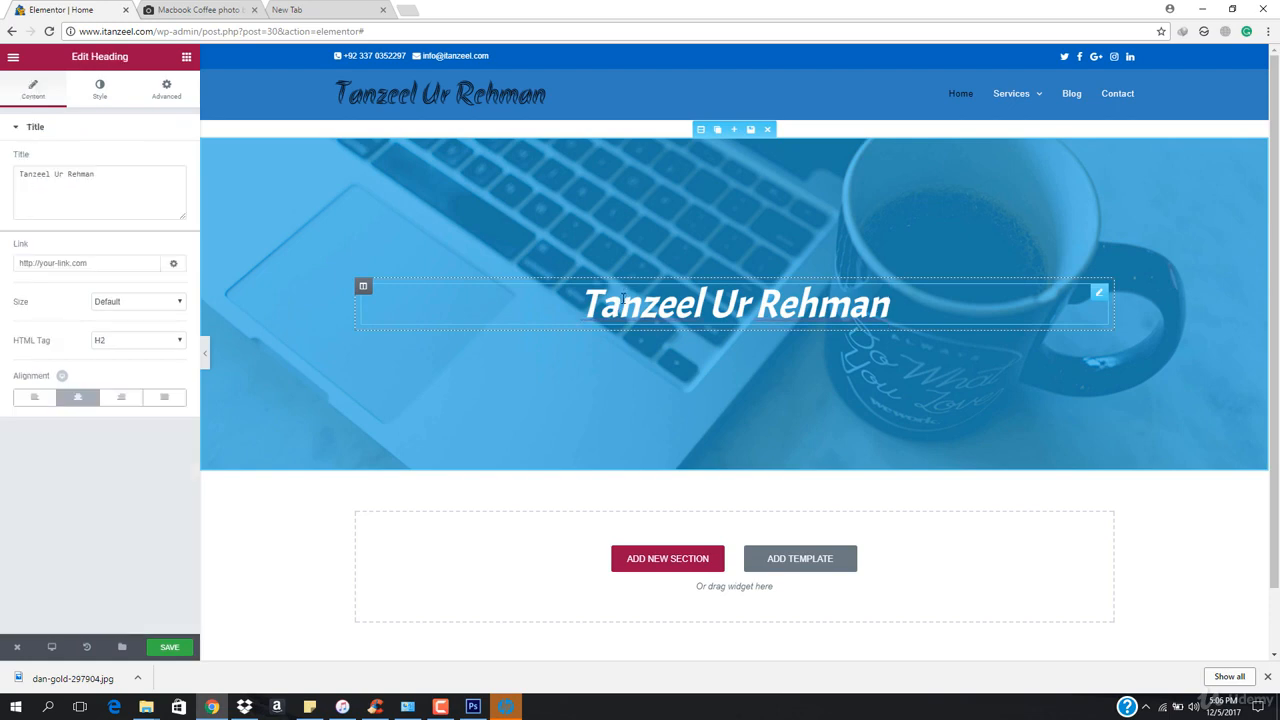
left_click(100, 88)
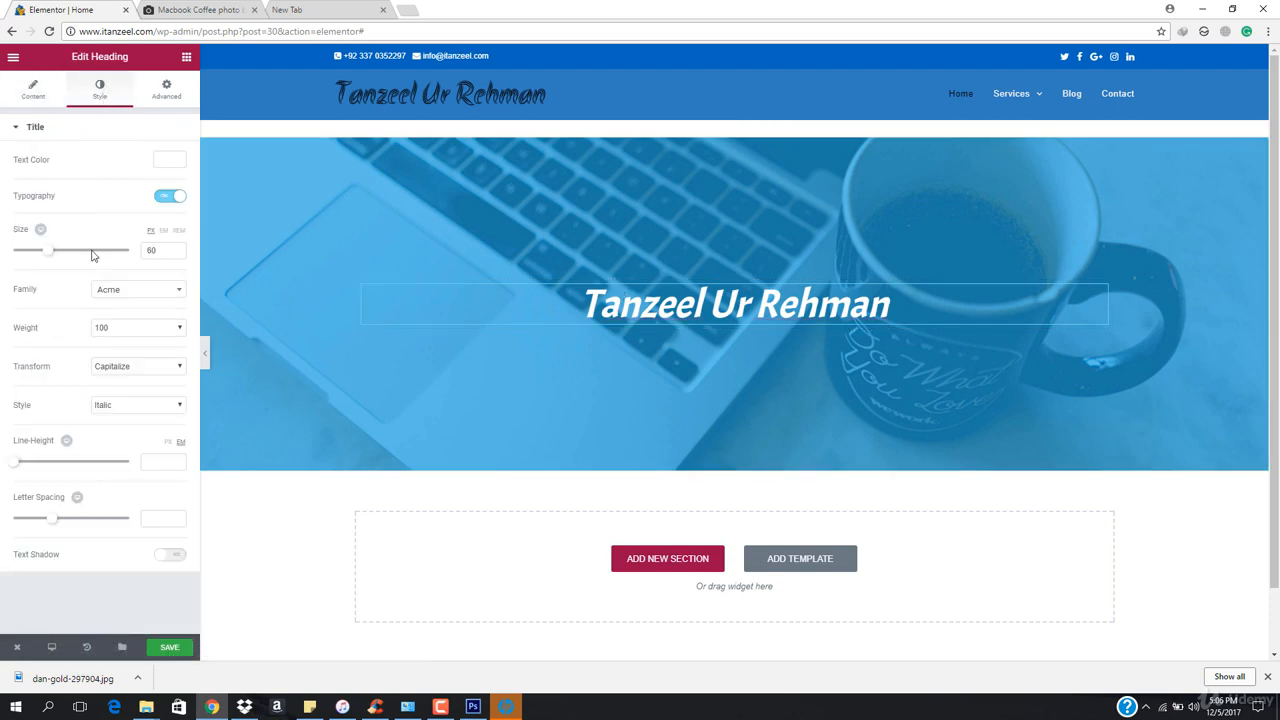
left_click(169, 558)
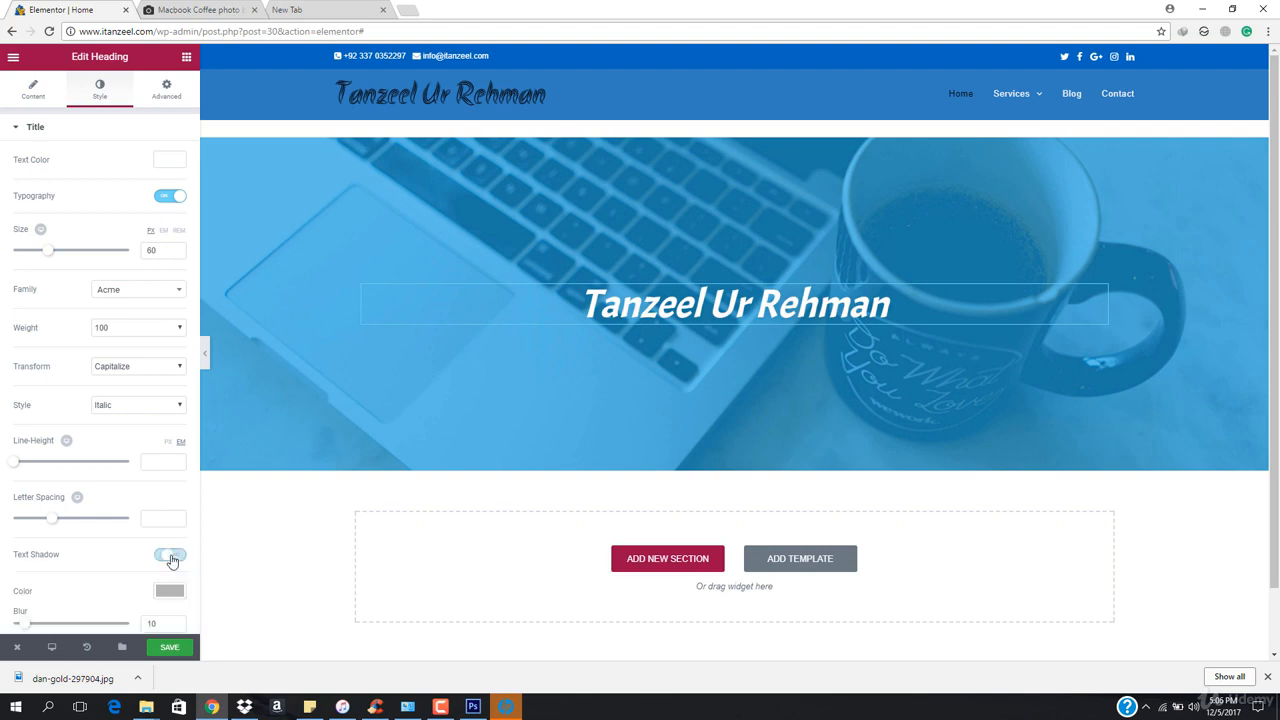
Set the heading's text shadow colour to opaque black #000000 and its horizontal offset to 9
scroll(161, 564, "down", 1)
left_click(170, 520)
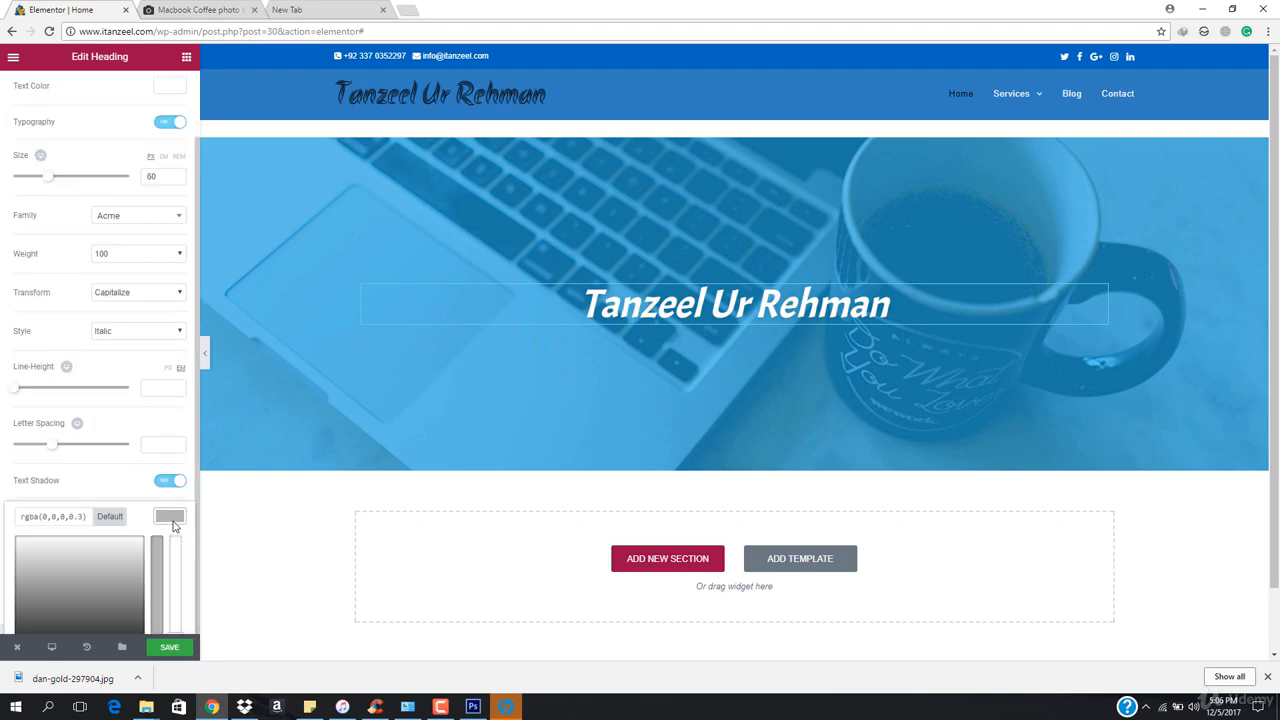
scroll(98, 567, "down", 1)
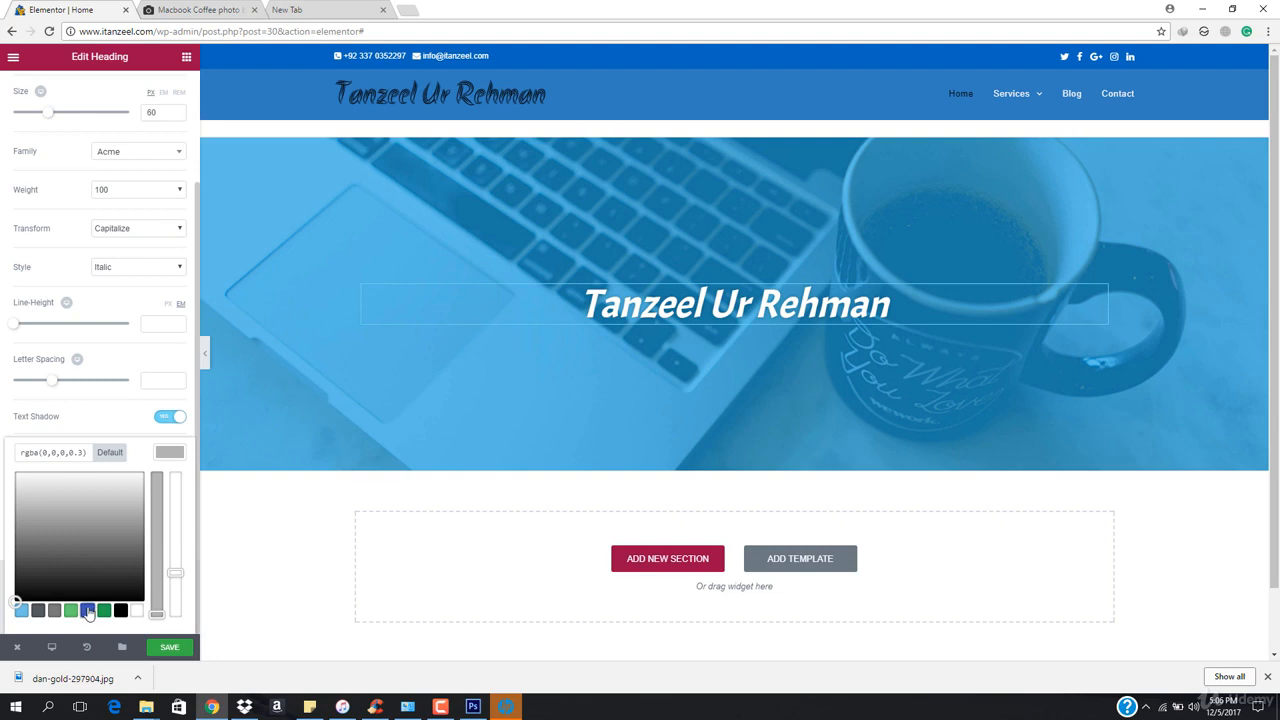
left_click(88, 611)
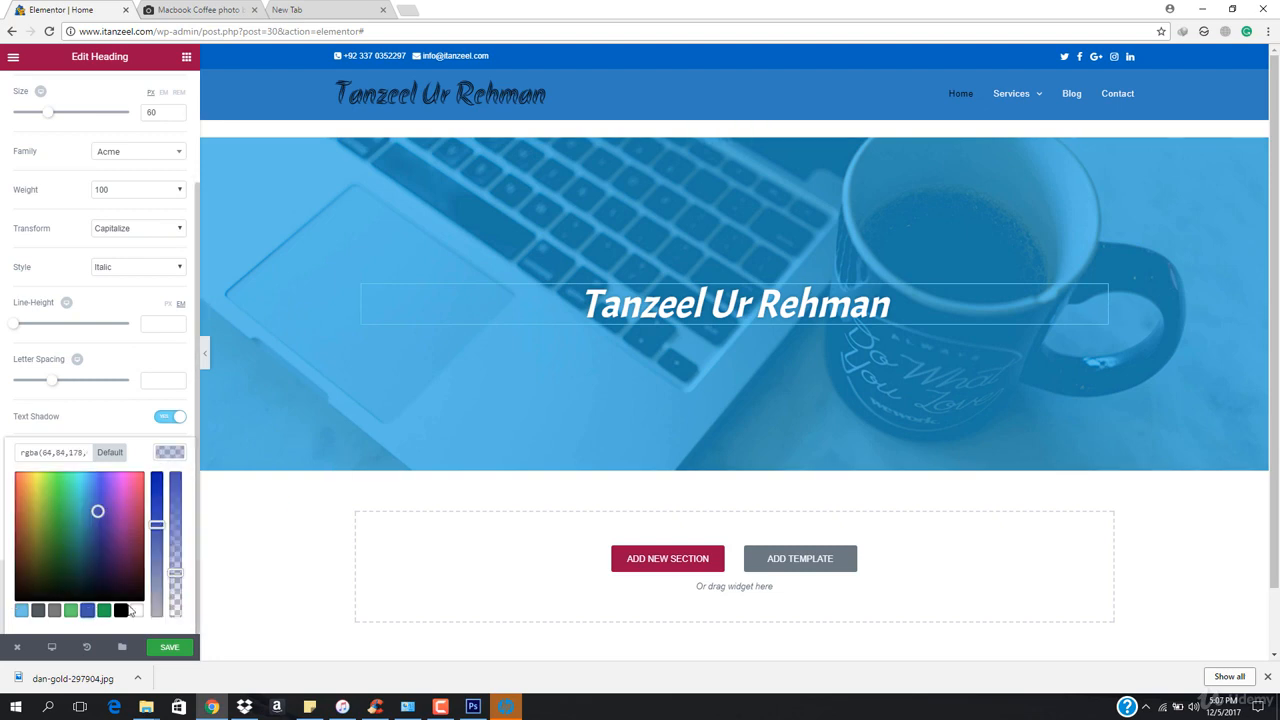
left_click(121, 611)
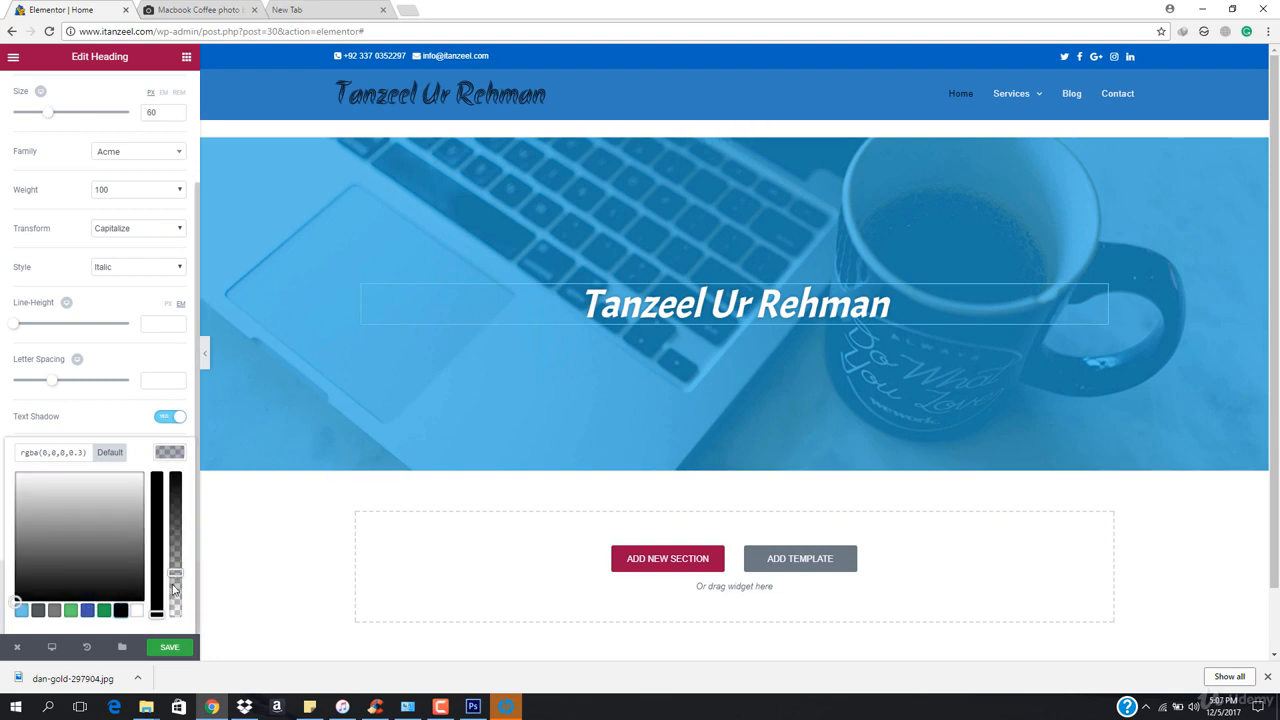
left_click_drag(176, 572, 176, 475)
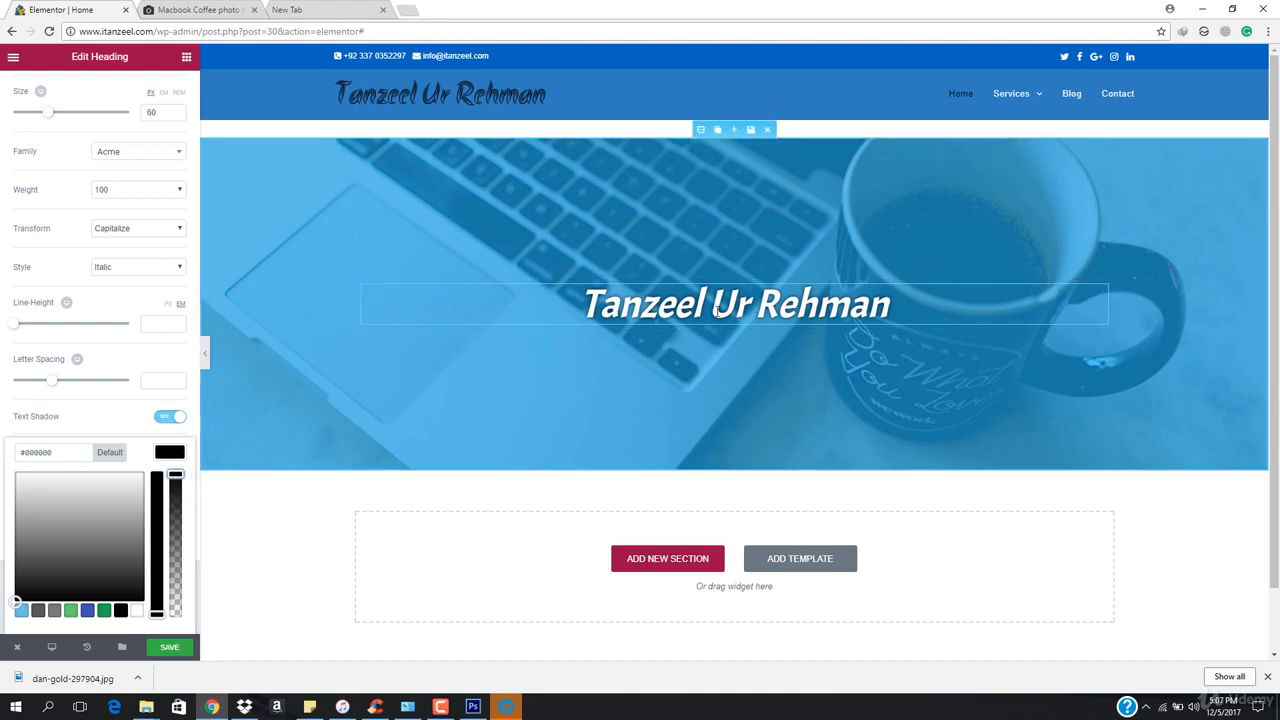
left_click(167, 456)
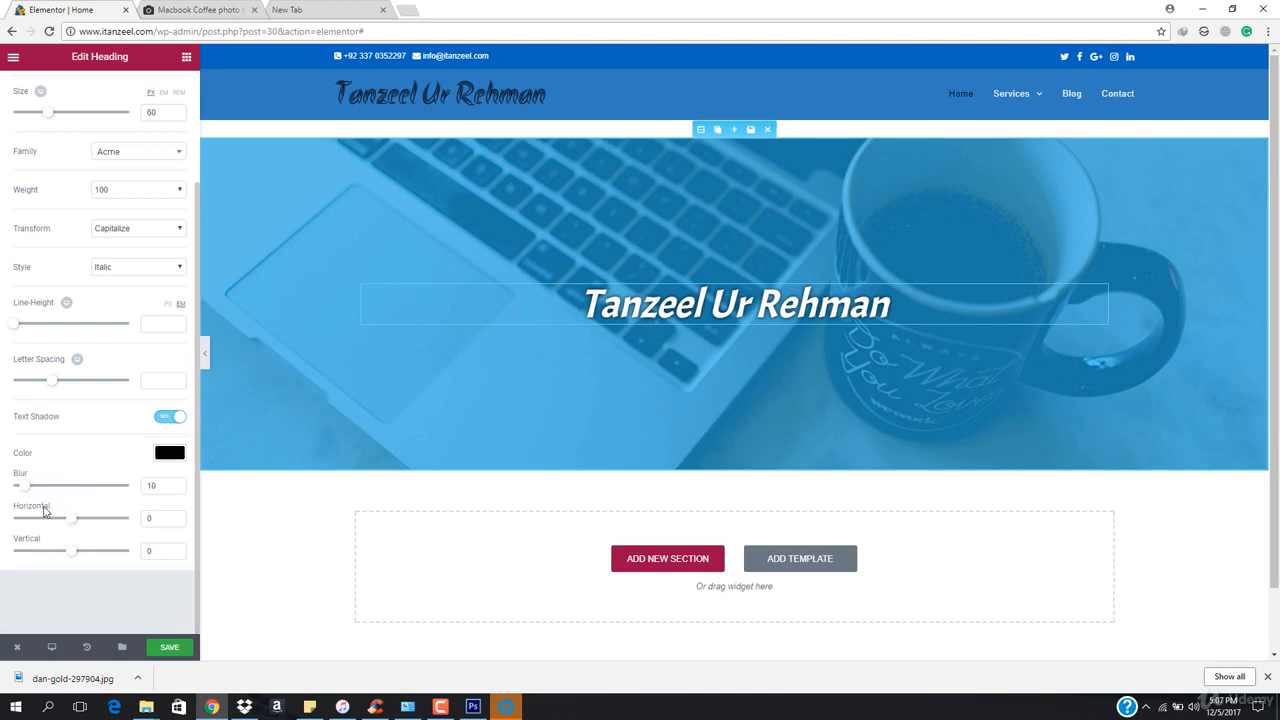
left_click_drag(68, 518, 72, 519)
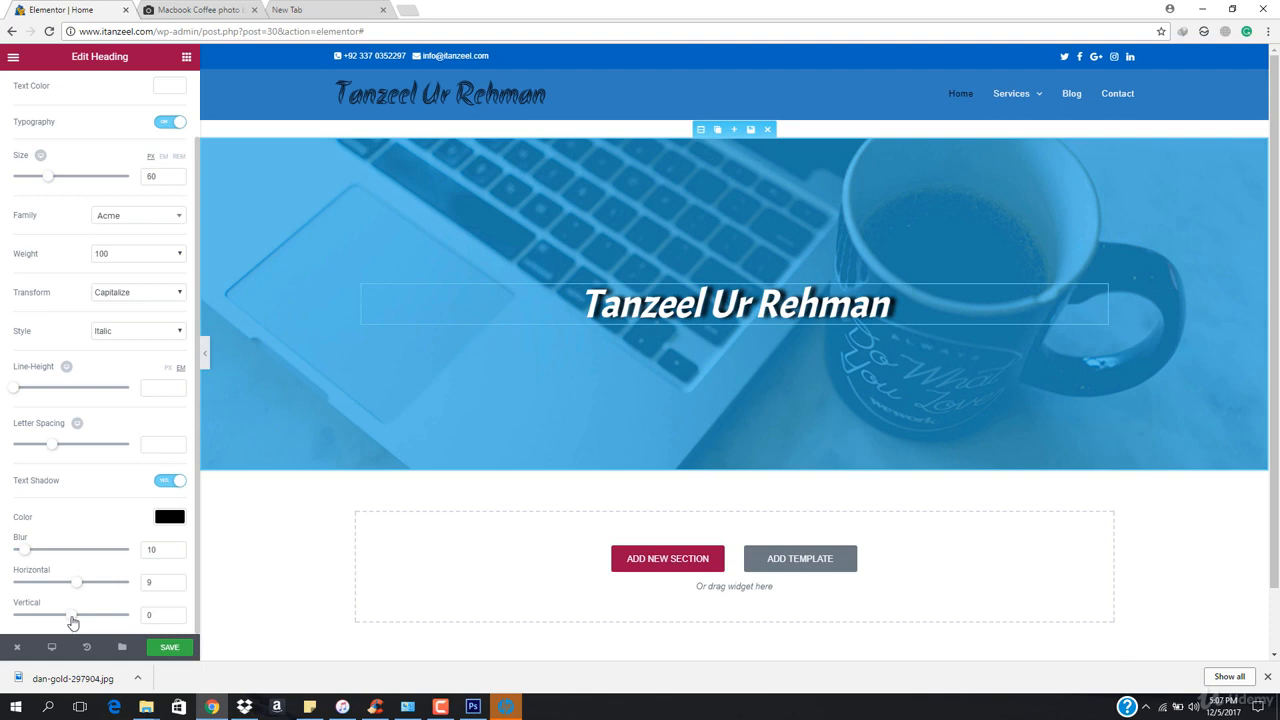
Set the heading's text shadow vertical offset to 4, preview the header, and save the page
left_click_drag(71, 622, 74, 621)
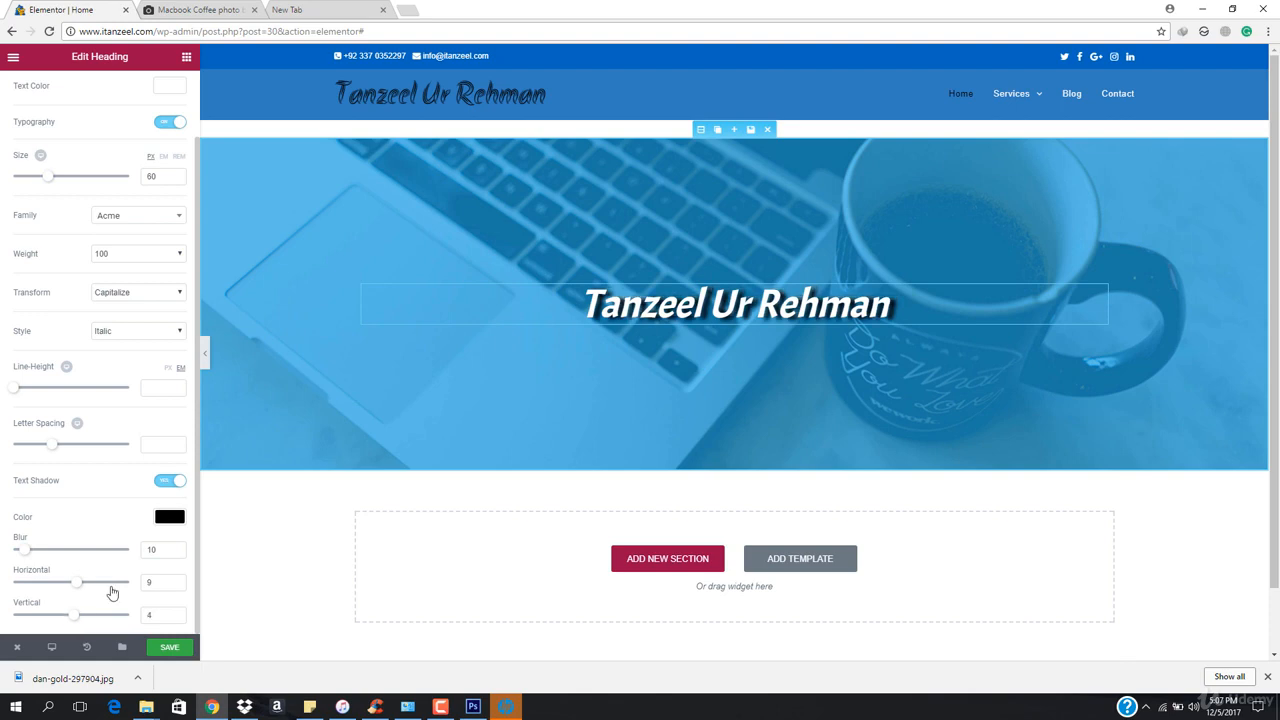
left_click(206, 358)
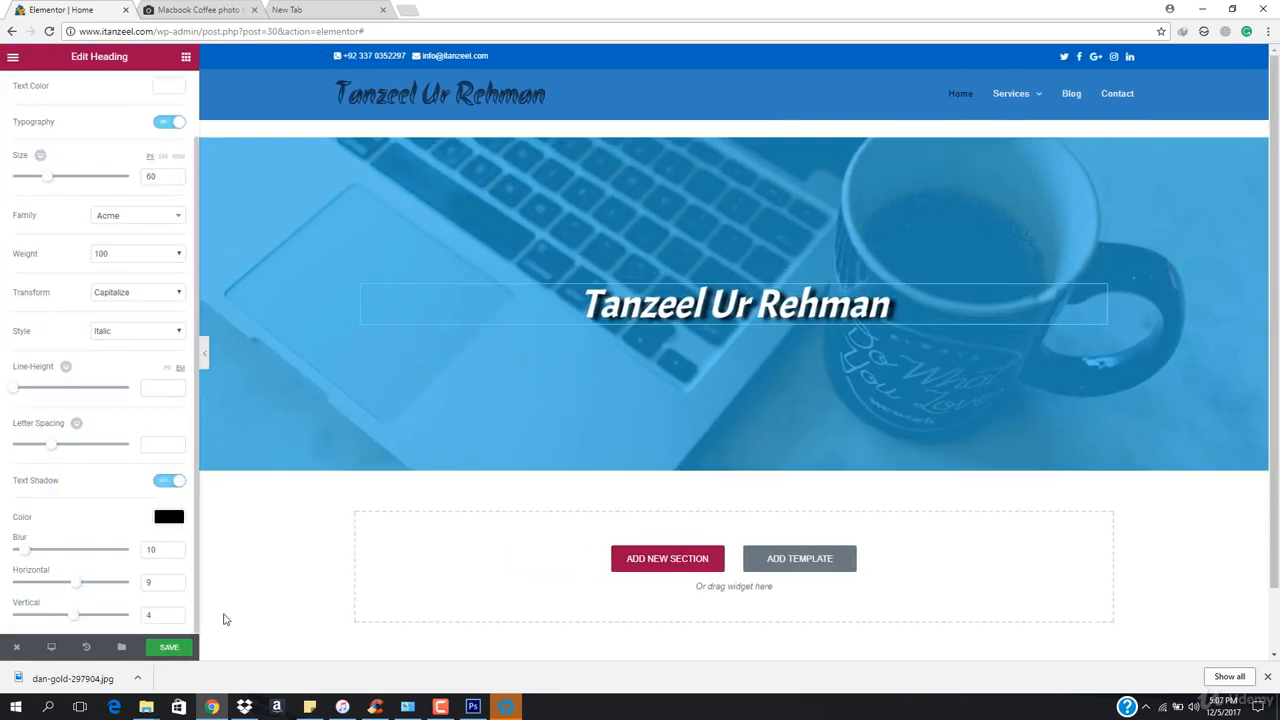
left_click(186, 648)
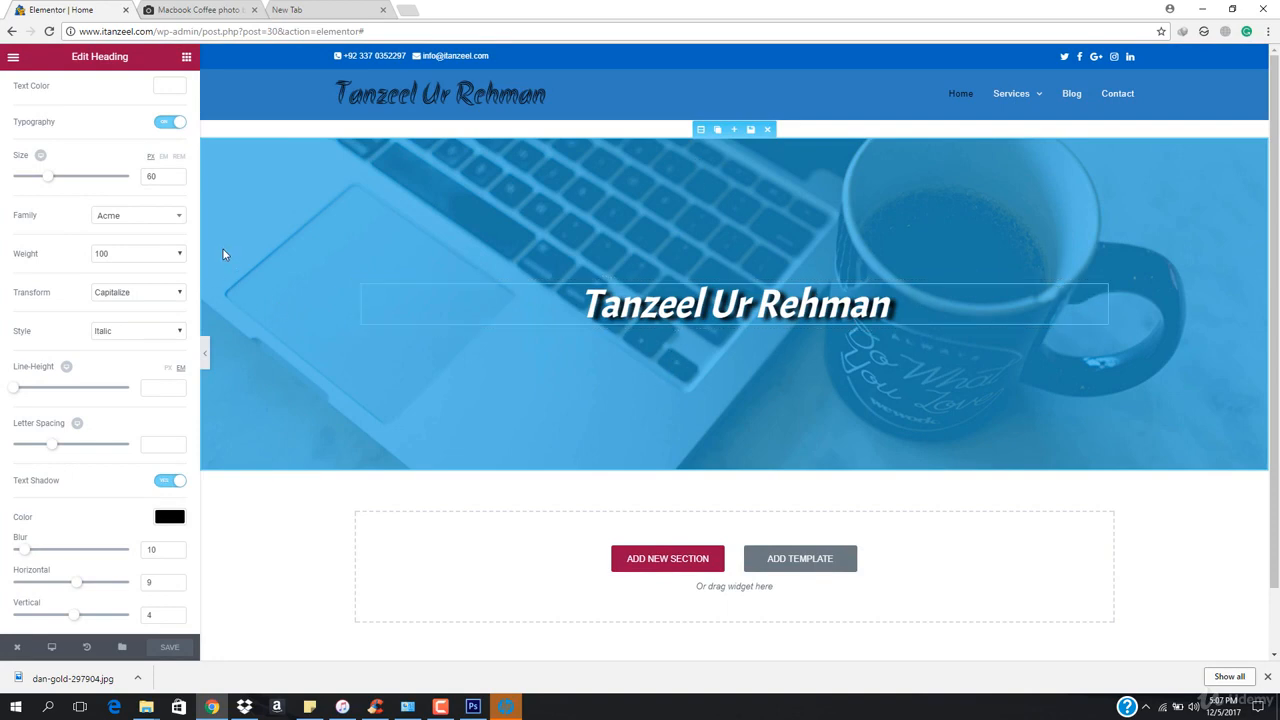
Set the heading's letter spacing to 1.9 and save the page again
scroll(53, 455, "up", 2)
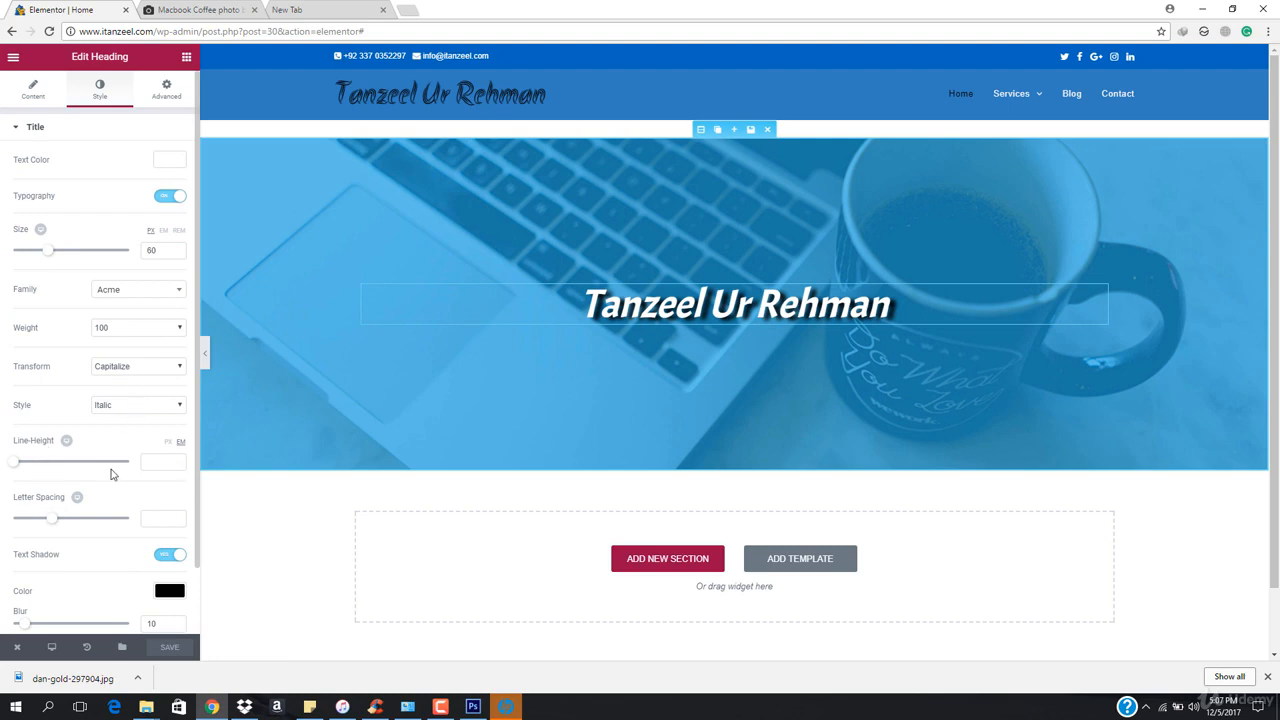
scroll(86, 457, "down", 1)
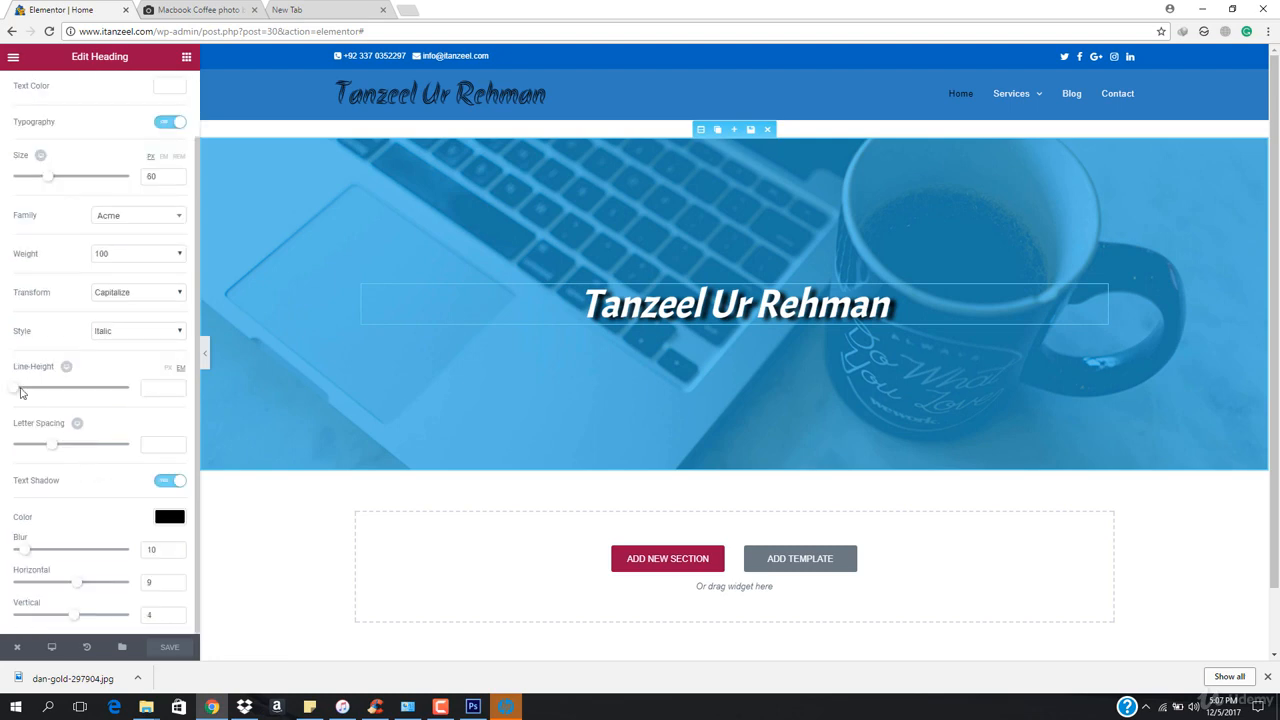
mouse_move(53, 450)
left_mouse_down()
mouse_move(114, 449)
mouse_move(66, 449)
left_mouse_up()
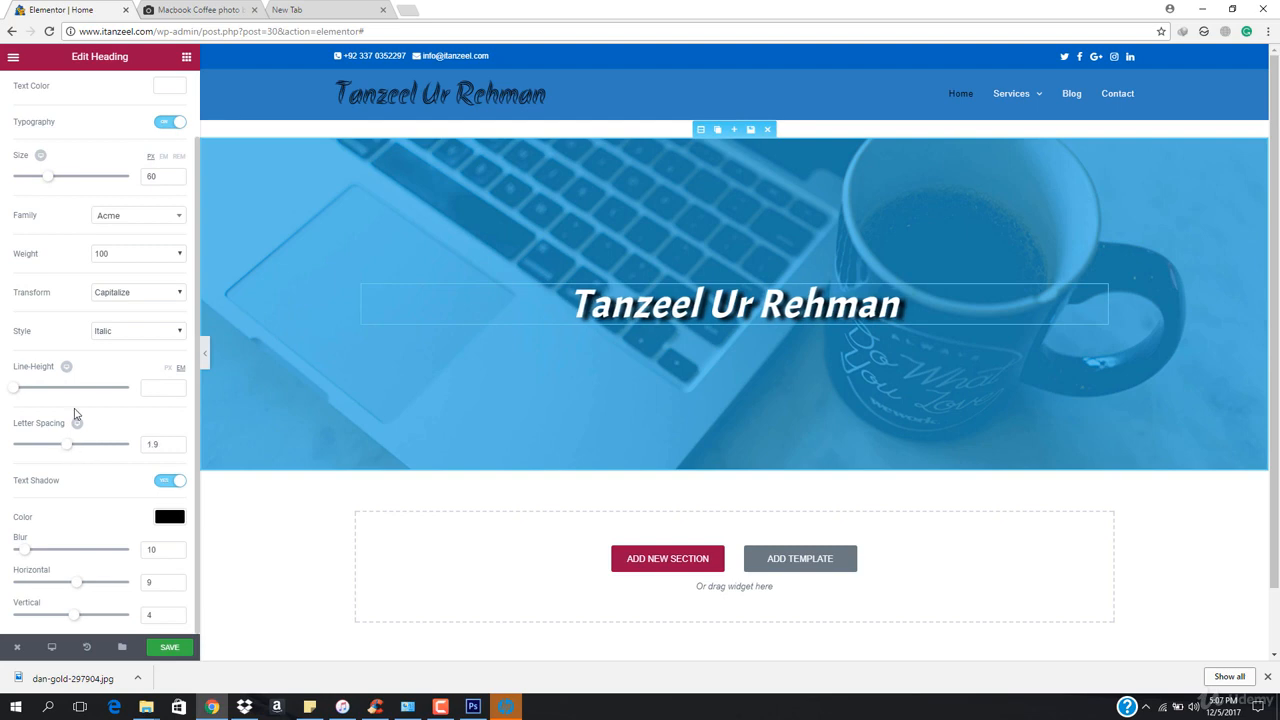
left_click(174, 648)
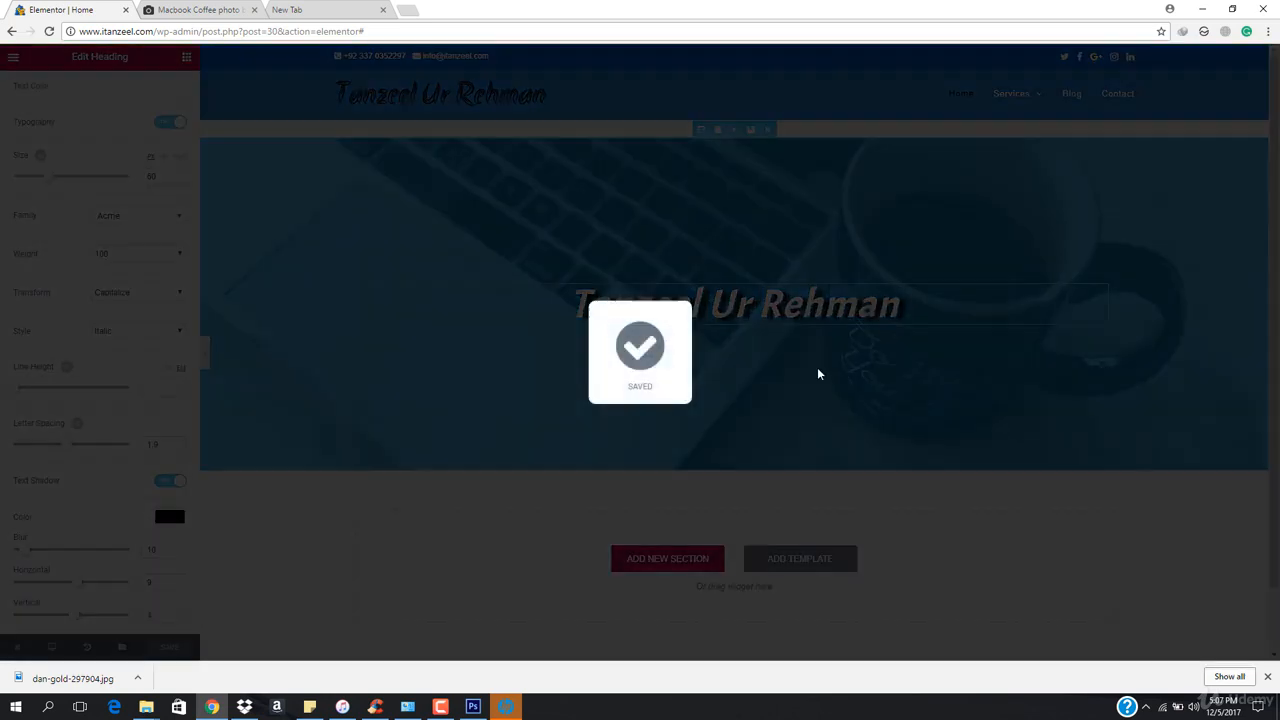